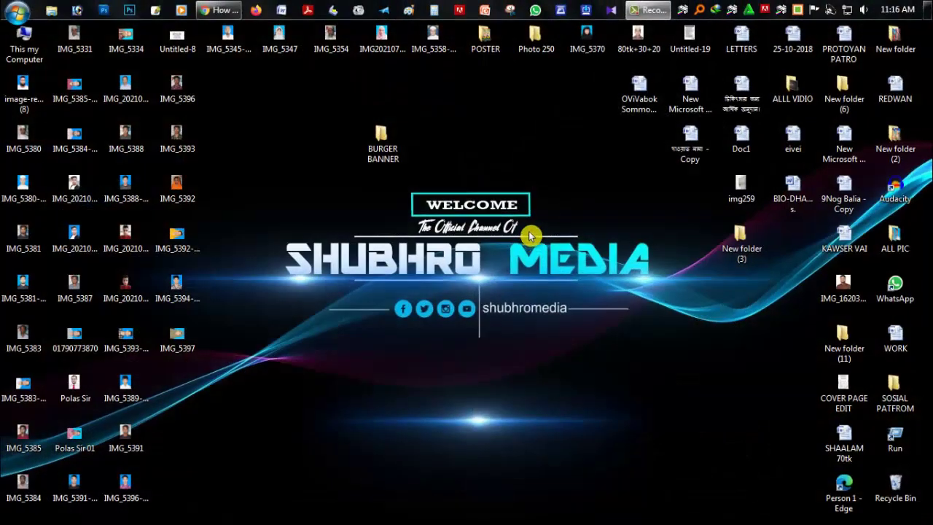
Create a new document 2480 × 3508 px at 300 pixels/inch through File > New.
right_click(478, 105)
click(532, 150)
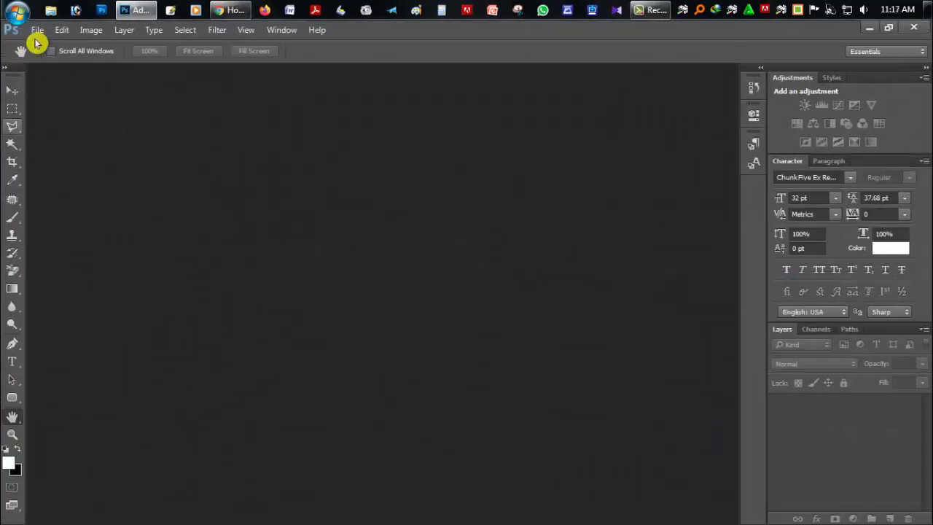
click(36, 30)
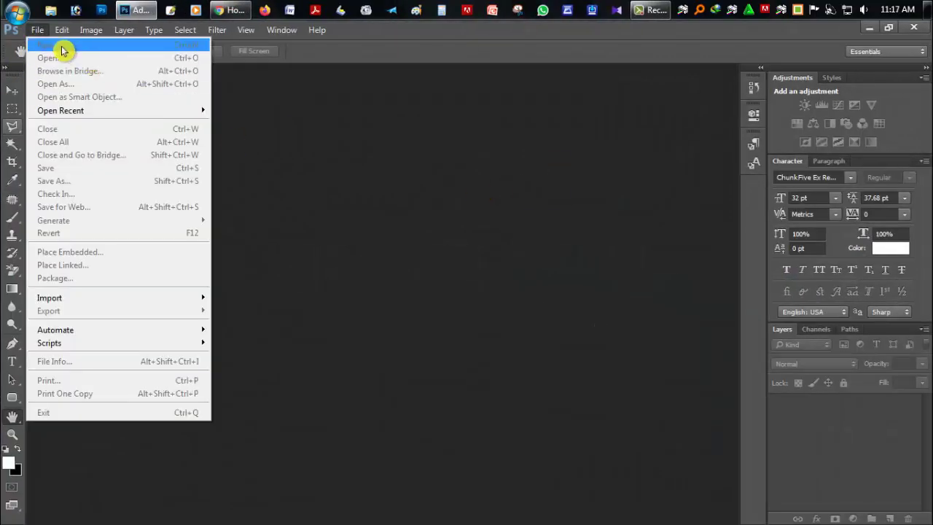
click(30, 28)
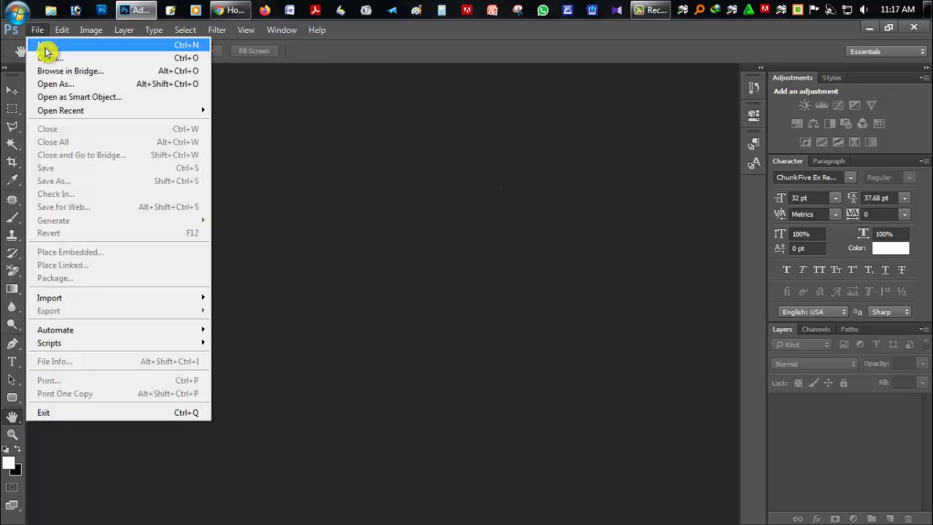
click(47, 45)
key(Tab)
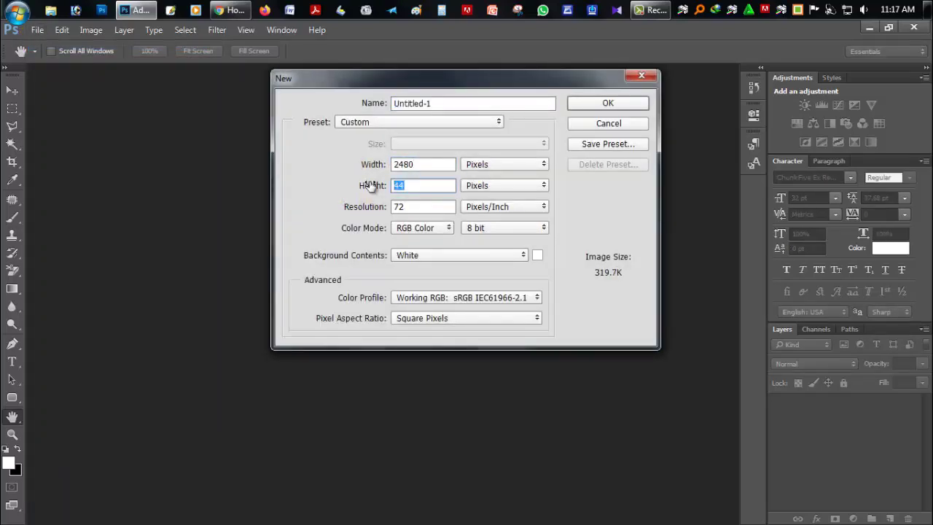
text(3508)
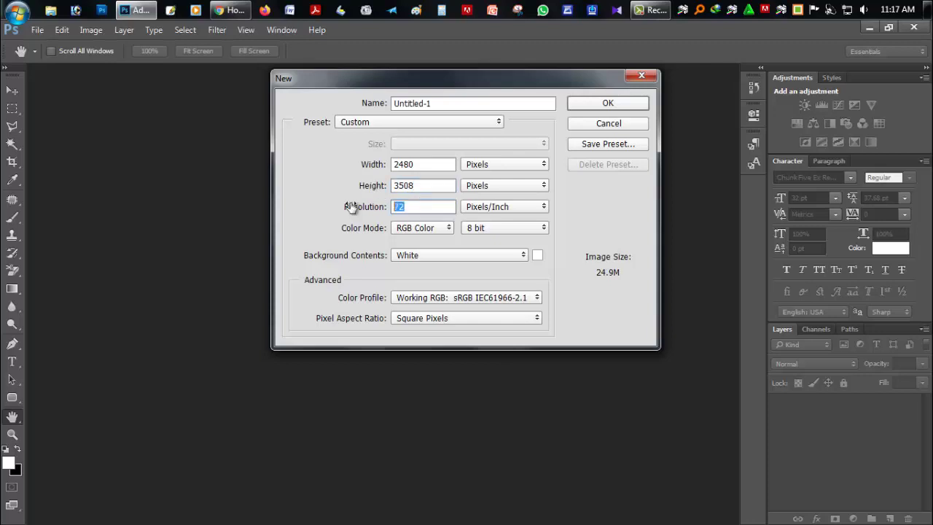
click(421, 203)
text(300)
click(612, 104)
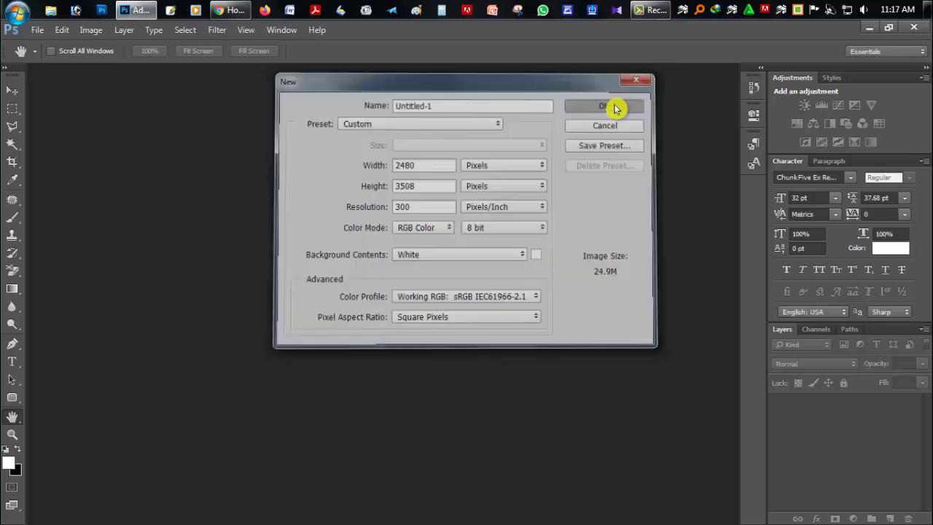
scroll(393, 206, up, 1)
scroll(394, 206, down, 1)
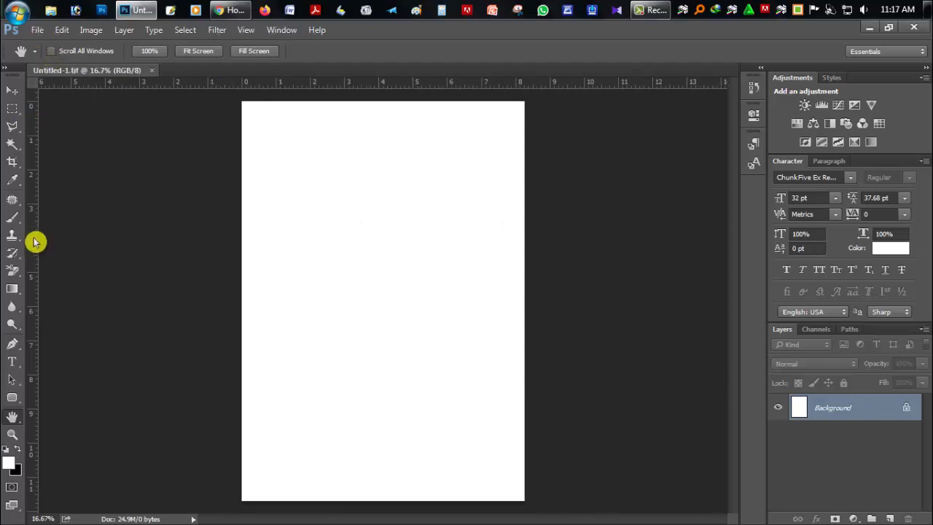
Add vertical guides at the page's left edge and right margin, plus a bottom guide.
drag(34, 242, 242, 245)
mouse_move(41, 277)
mouse_down()
mouse_move(527, 277)
mouse_move(251, 285)
mouse_up()
drag(33, 308, 514, 312)
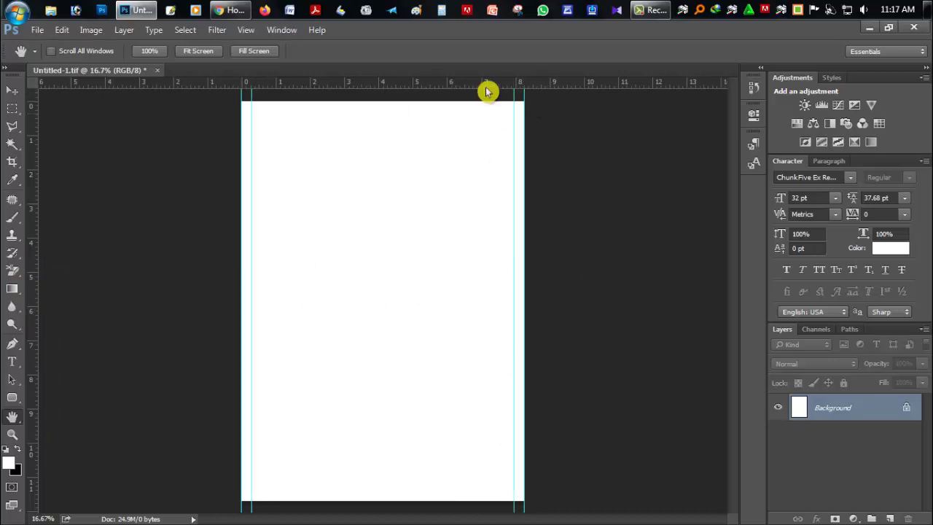
drag(486, 92, 462, 500)
drag(445, 93, 444, 417)
right_click(444, 417)
click(581, 411)
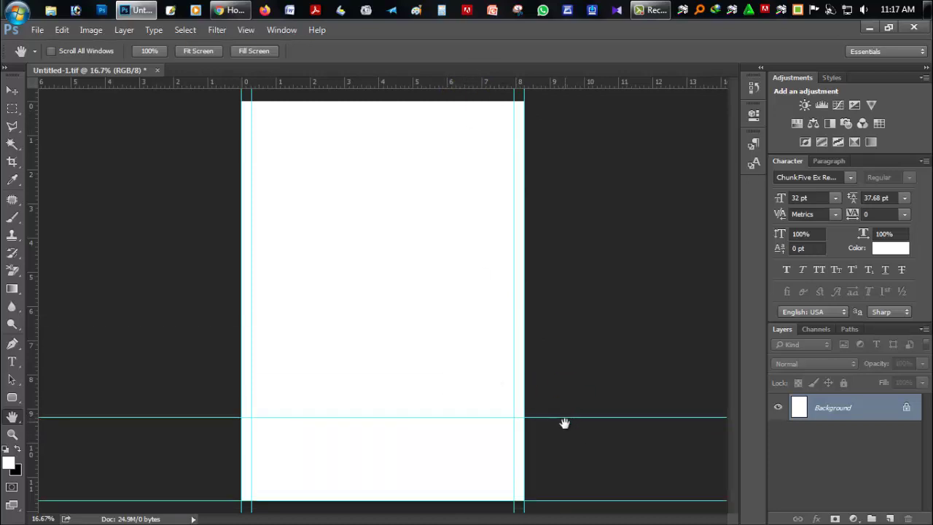
key(ctrl+z)
Add horizontal guides near the page bottom and top margins, then zoom out.
drag(623, 209, 576, 204)
drag(541, 88, 541, 462)
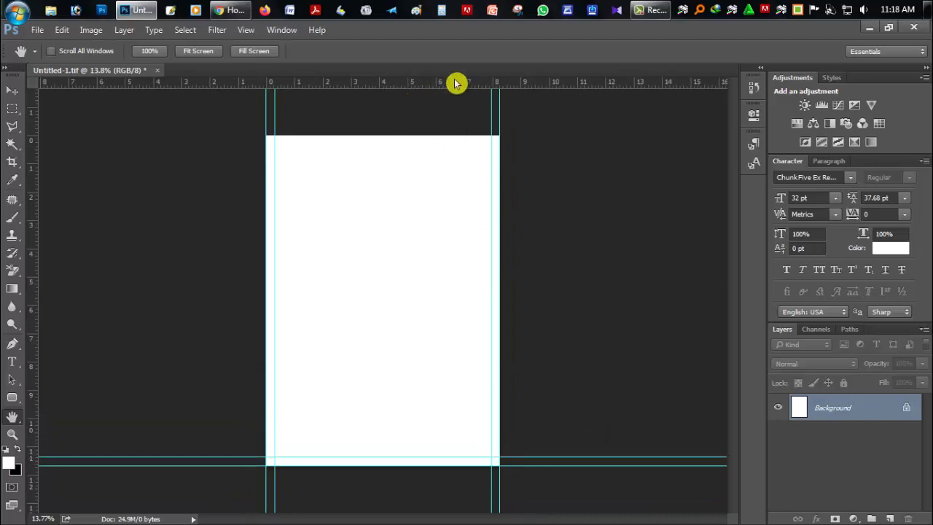
drag(455, 83, 459, 135)
drag(481, 90, 475, 144)
alt+click(288, 291)
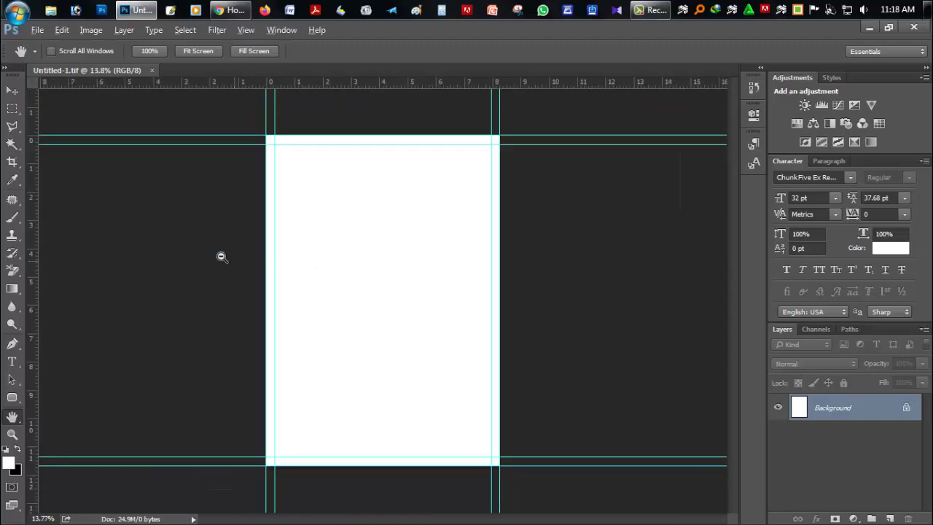
click(888, 518)
Place the blurred restaurant table photo and stretch it up to the page top.
click(867, 27)
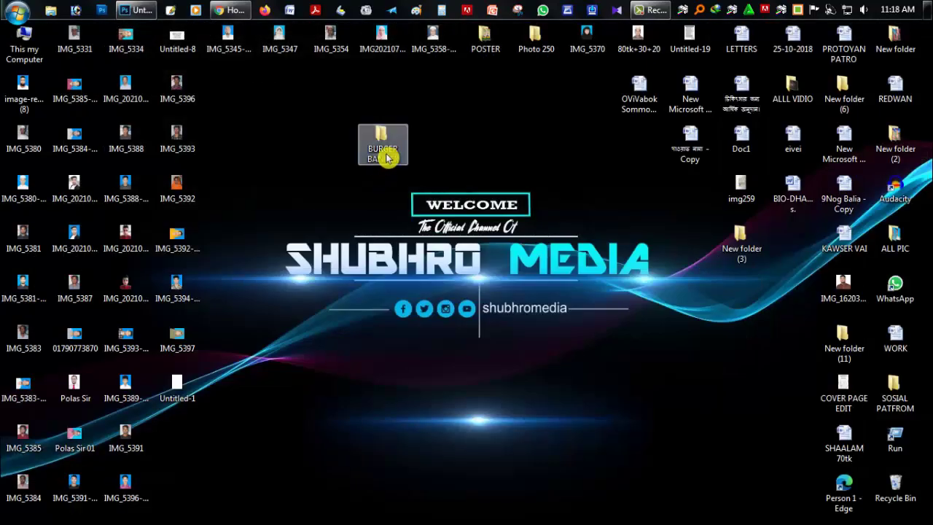
mouse_move(231, 169)
mouse_down()
mouse_move(146, 6)
mouse_move(465, 312)
mouse_up()
click(12, 89)
click(411, 221)
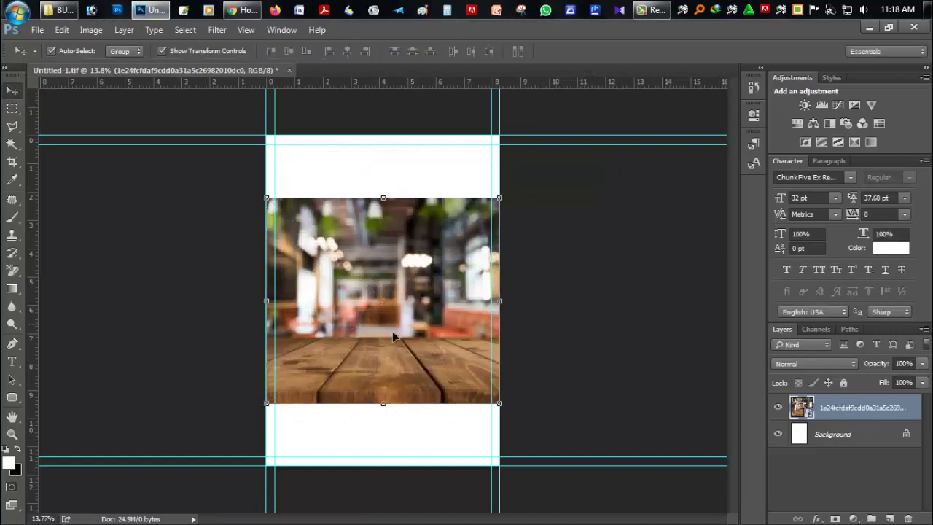
drag(384, 198, 384, 136)
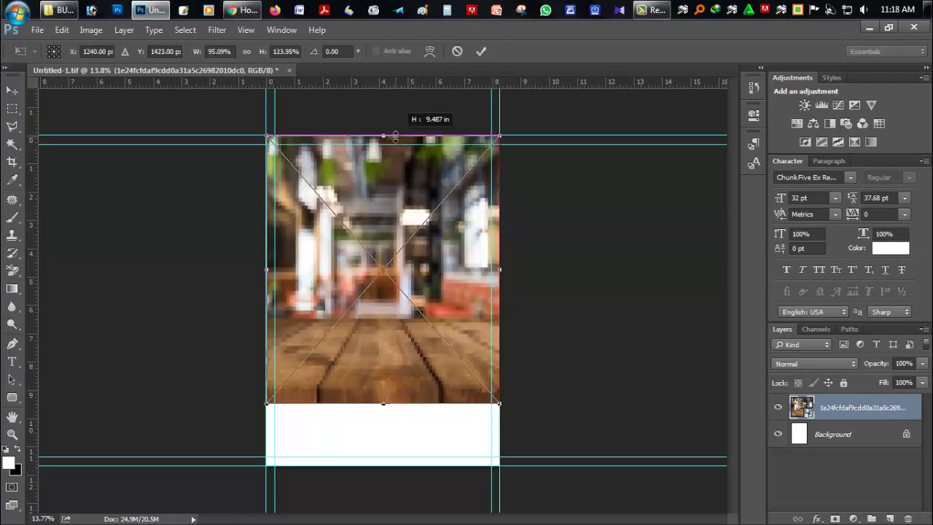
mouse_move(384, 403)
mouse_down()
mouse_move(382, 445)
mouse_move(384, 416)
mouse_up()
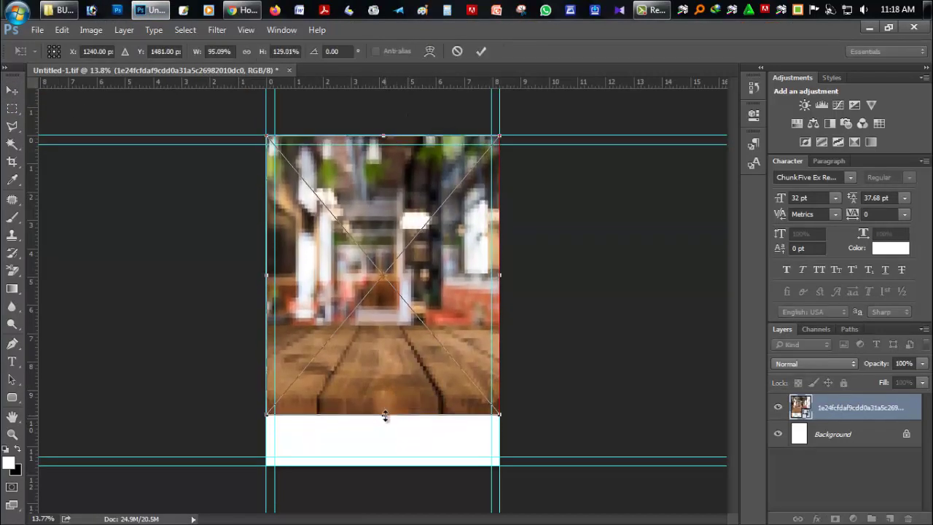
key(Return)
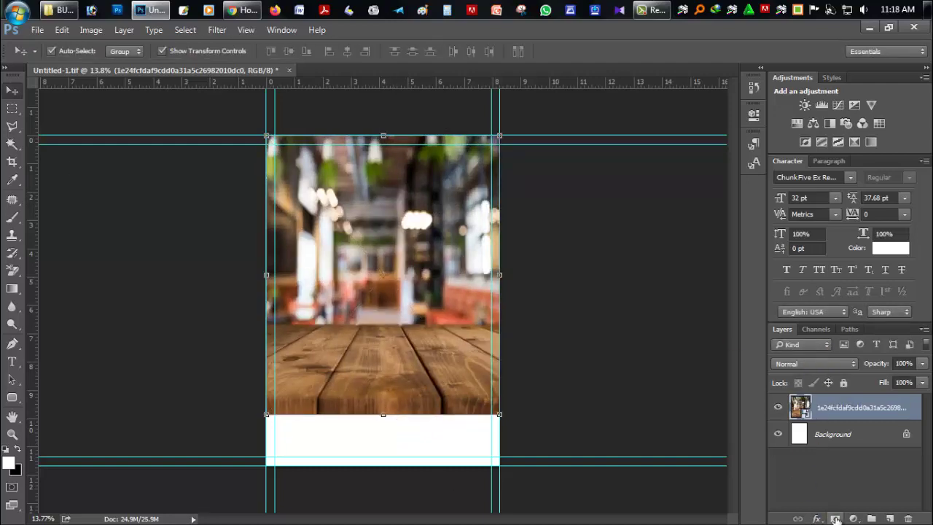
Add a layer mask to the photo and save the poster as TIFF.
click(835, 519)
key(ctrl+s)
click(635, 133)
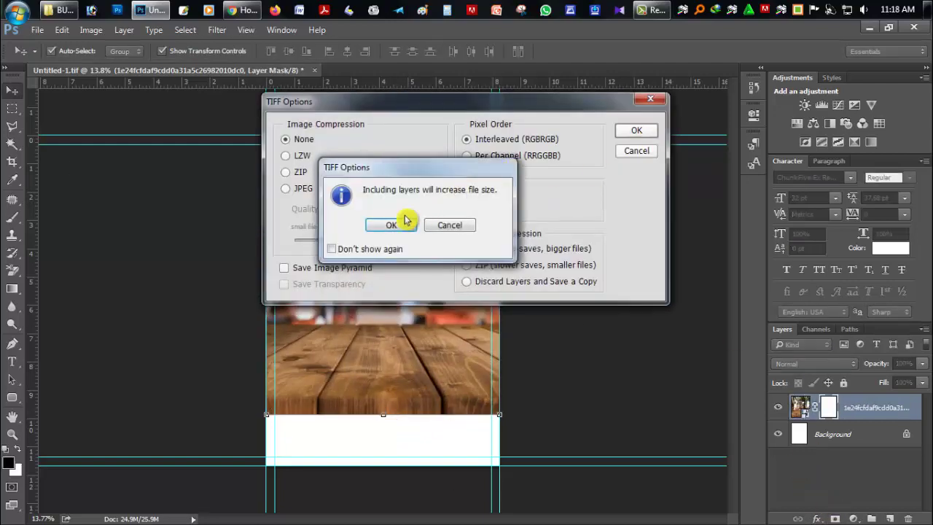
click(403, 220)
Fill the Background layer with black.
click(831, 433)
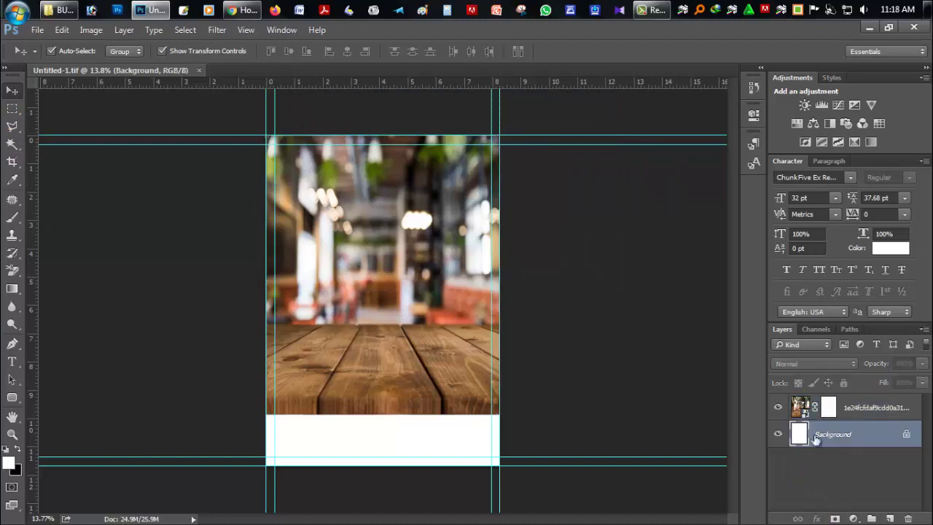
key(ctrl+a)
key(x)
key(ctrl+BackSpace)
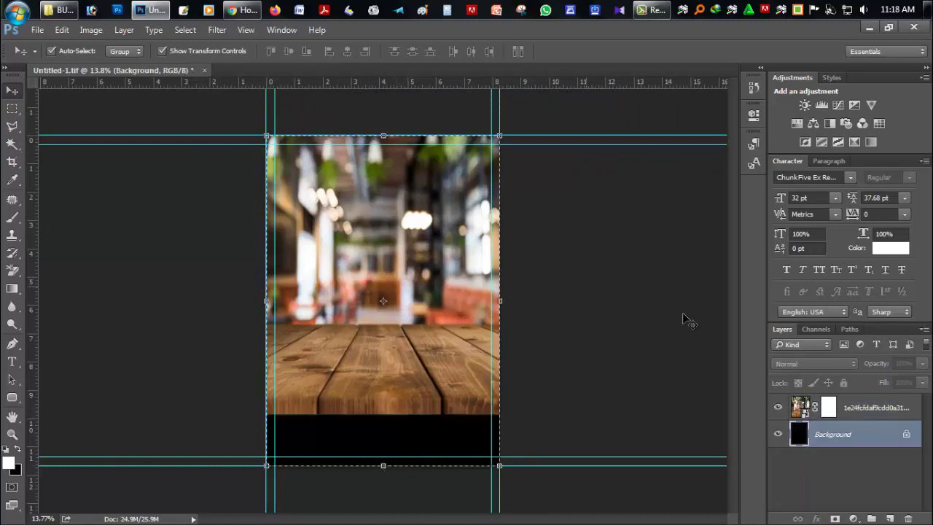
Paint black on the photo's mask with a 1200 px brush to hide its upper part.
click(829, 407)
key(x)
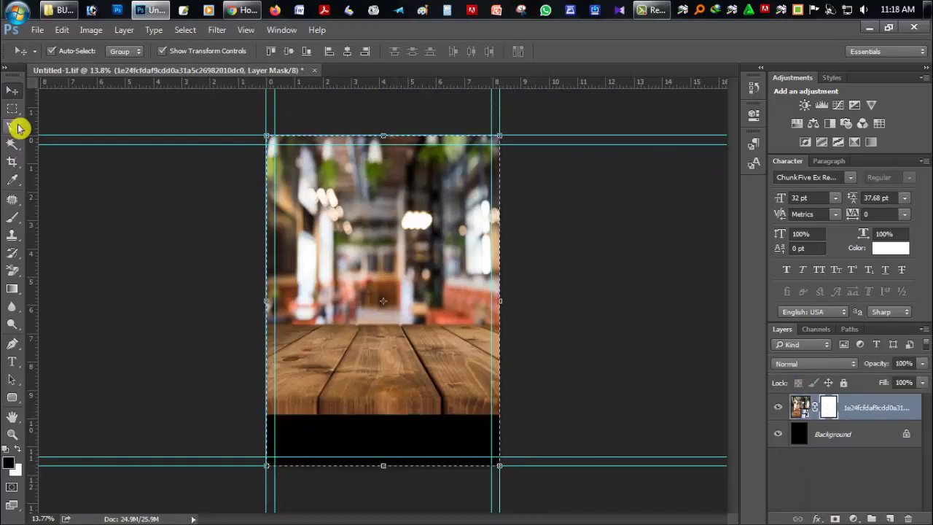
key(ctrl+d)
click(11, 216)
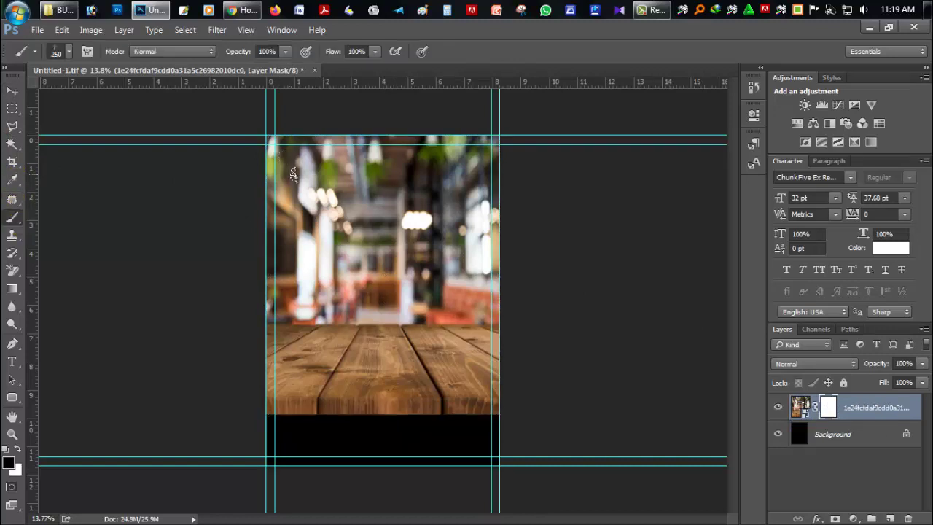
click(68, 51)
double_click(77, 163)
mouse_move(481, 160)
mouse_down()
mouse_move(254, 164)
mouse_move(285, 229)
mouse_move(343, 274)
mouse_move(499, 284)
mouse_move(270, 281)
mouse_move(381, 274)
mouse_move(552, 437)
mouse_move(248, 430)
mouse_up()
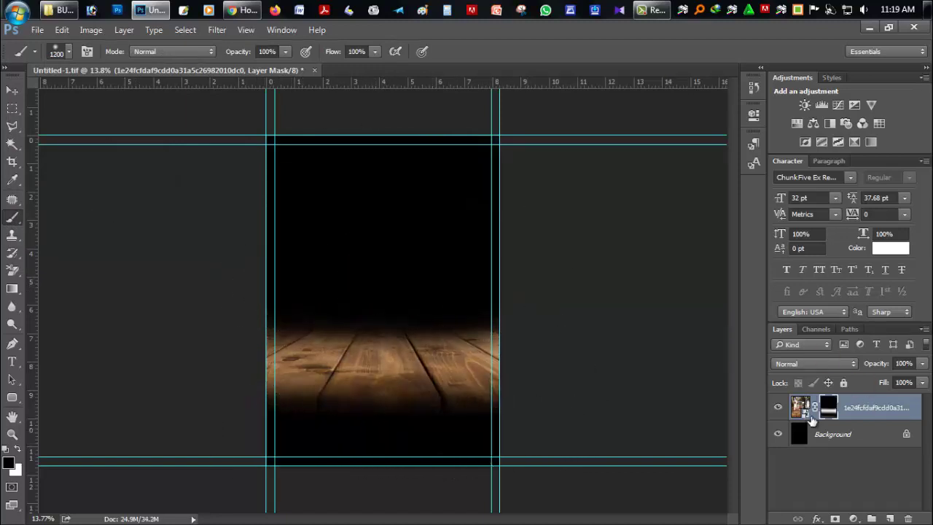
Lower the photo layer's fill to 58% and reselect the photo layer.
click(922, 391)
drag(918, 400, 892, 401)
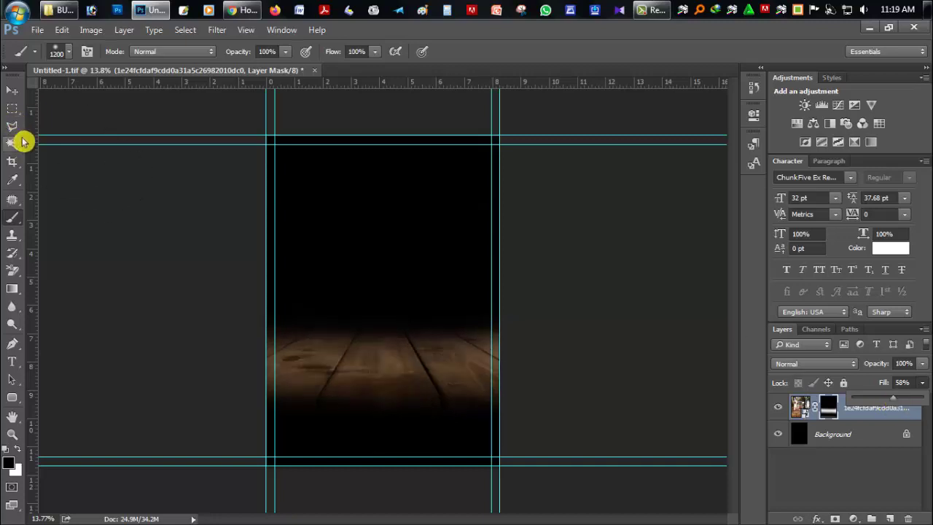
key(l)
scroll(287, 264, down, 3)
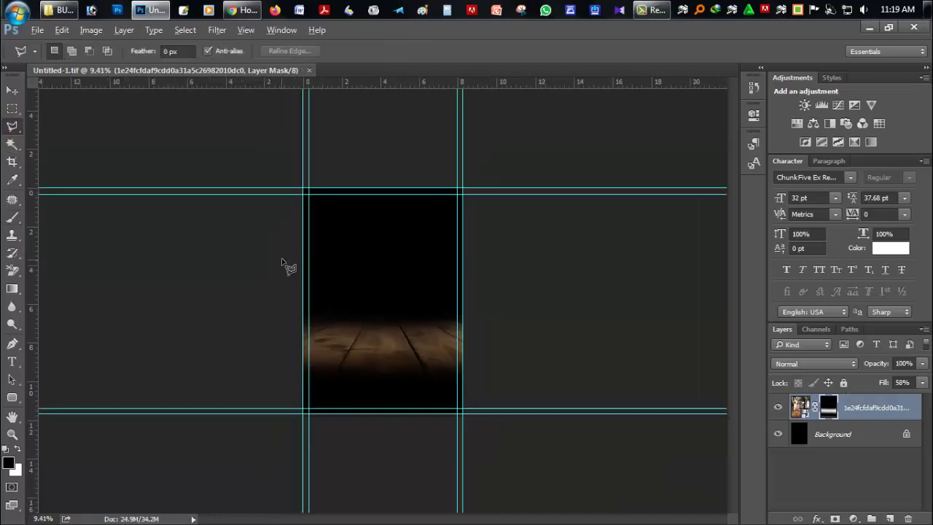
key(v)
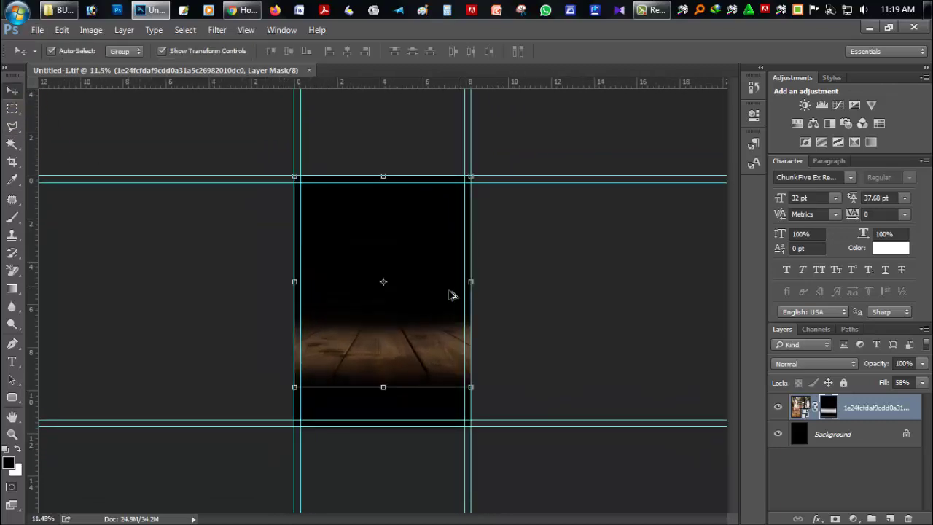
scroll(510, 328, up, 2)
click(574, 338)
scroll(396, 376, up, 1)
click(396, 376)
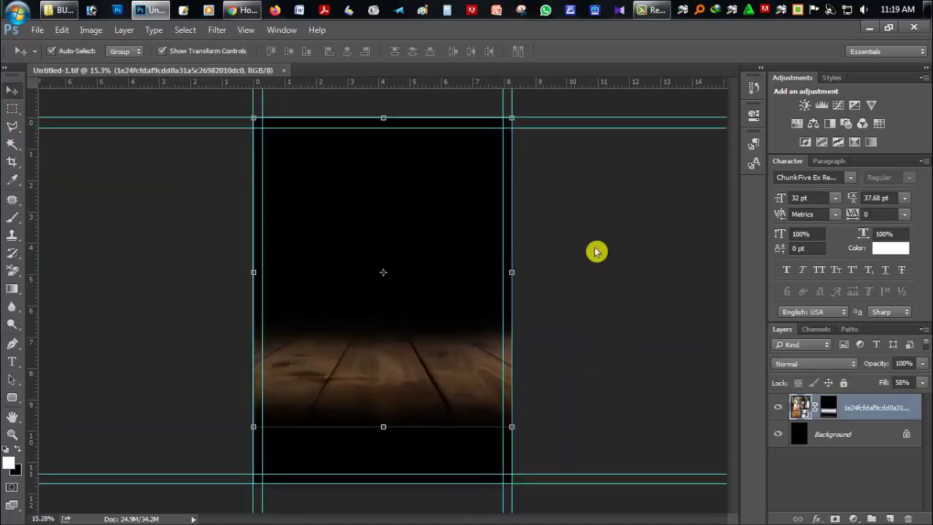
Drag the hamburger PNG into the poster and scale it down onto the tabletop.
click(869, 27)
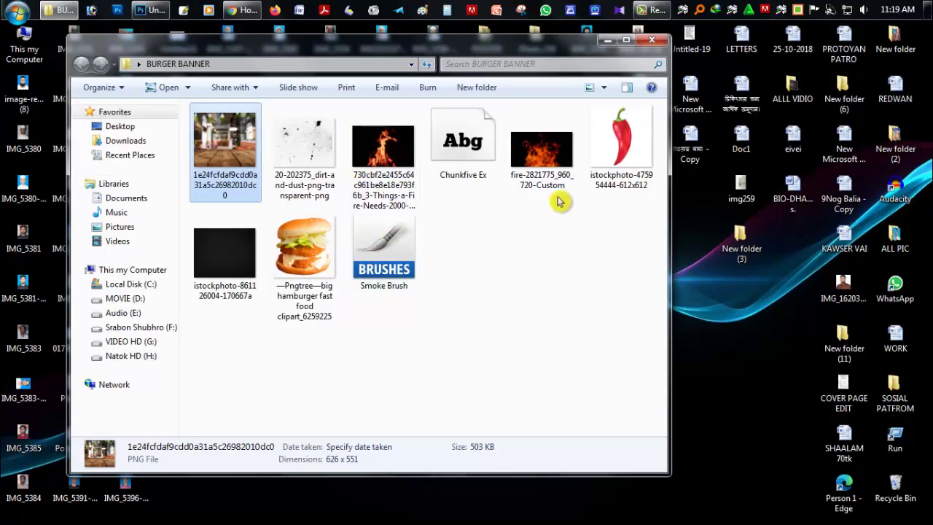
mouse_move(304, 248)
mouse_down()
mouse_move(317, 229)
mouse_move(340, 235)
mouse_up()
drag(522, 165, 442, 242)
drag(384, 329, 388, 351)
Commit the burger, add a layer beneath it, and paint a soft black stroke.
key(Return)
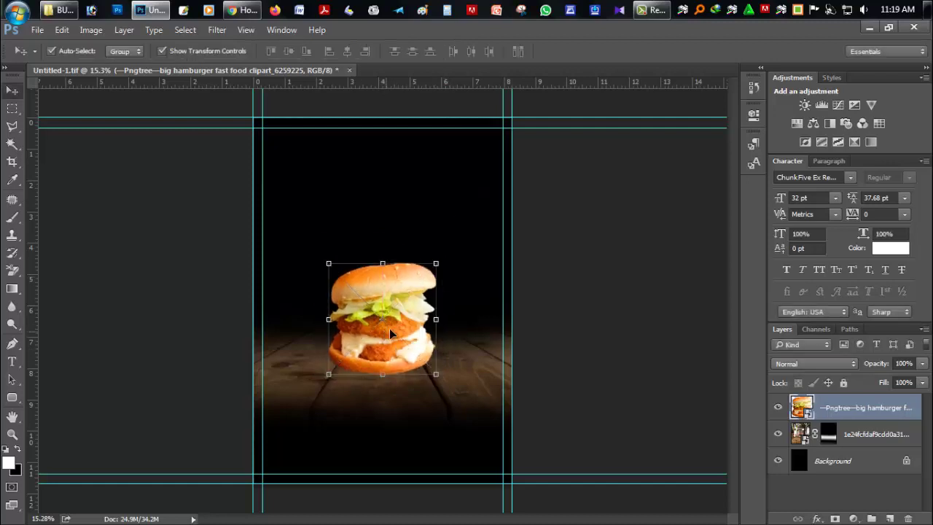
ctrl+click(889, 518)
scroll(327, 406, up, 2)
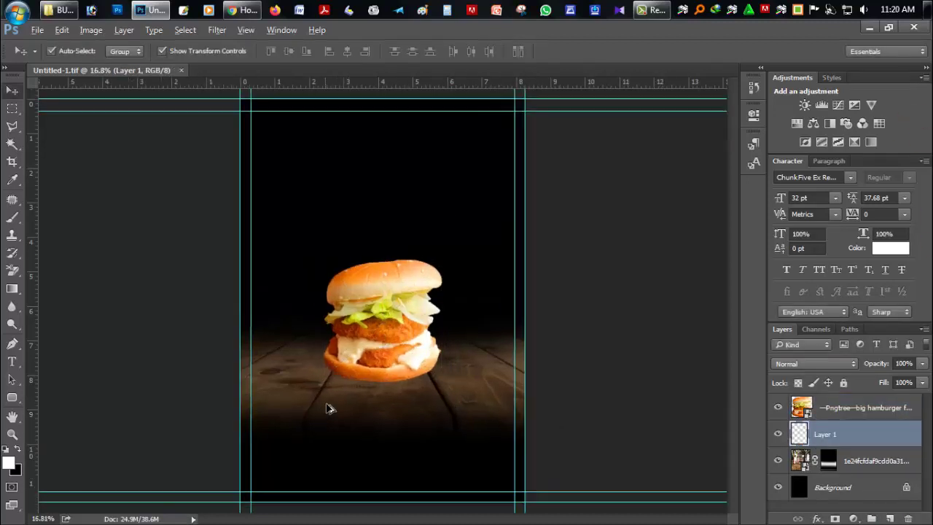
scroll(488, 367, up, 2)
scroll(487, 368, down, 1)
click(12, 217)
click(430, 347)
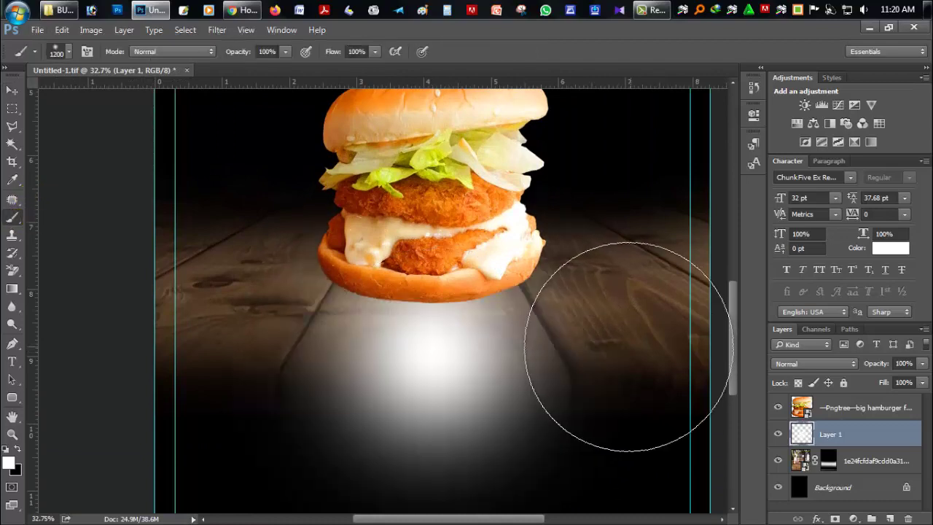
key(ctrl+z)
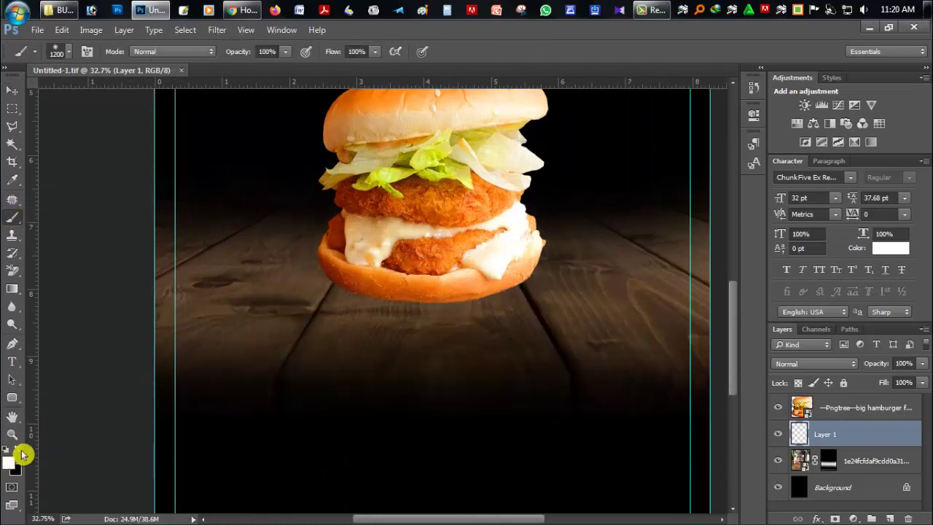
click(19, 449)
drag(344, 224, 552, 224)
Squash the black stroke into a thin flat shadow under the bun.
click(12, 90)
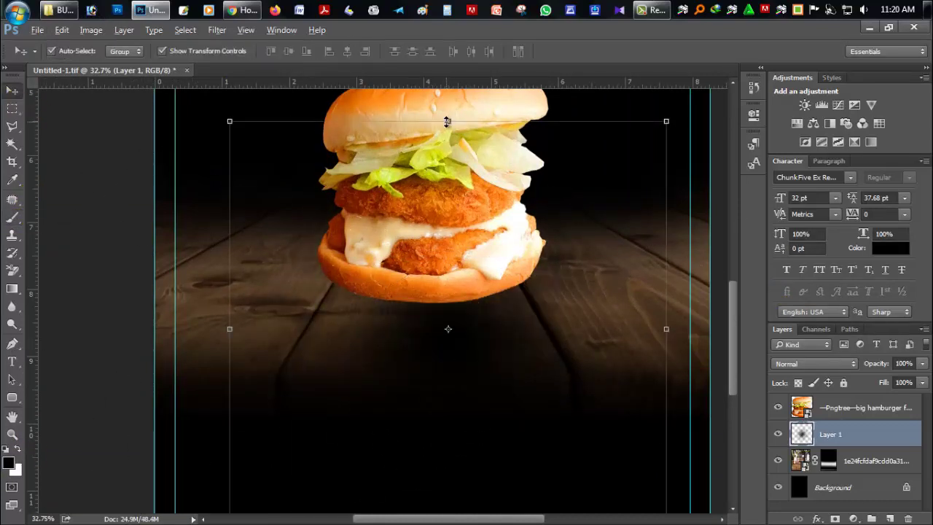
drag(447, 121, 447, 269)
drag(496, 293, 491, 311)
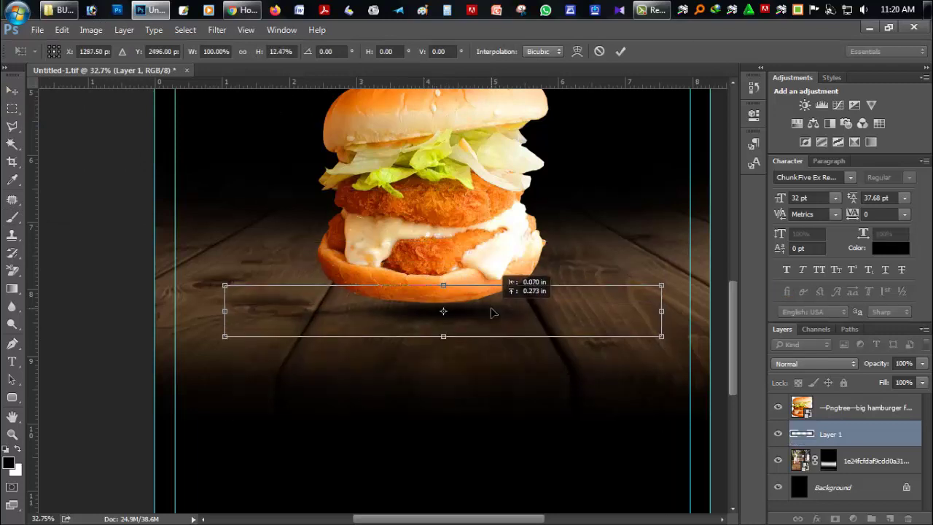
key(Return)
click(11, 416)
scroll(212, 381, down, 5)
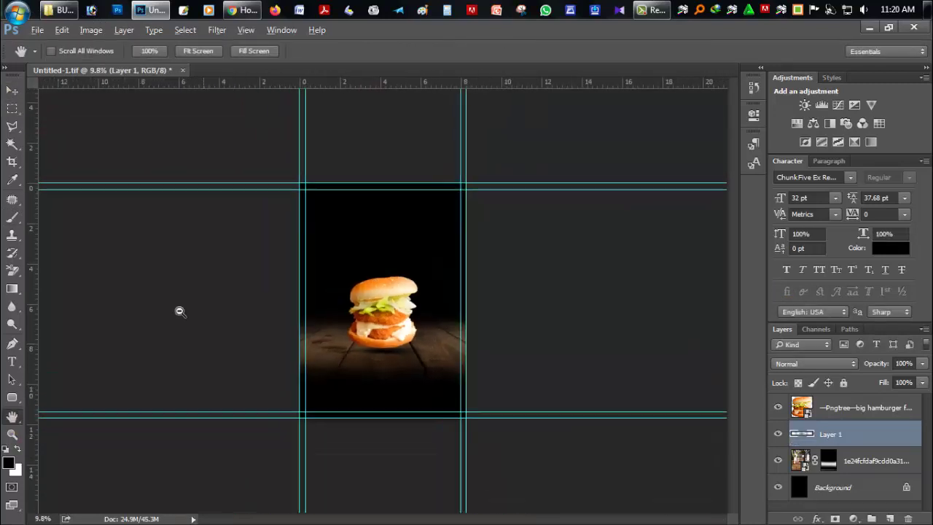
click(16, 155)
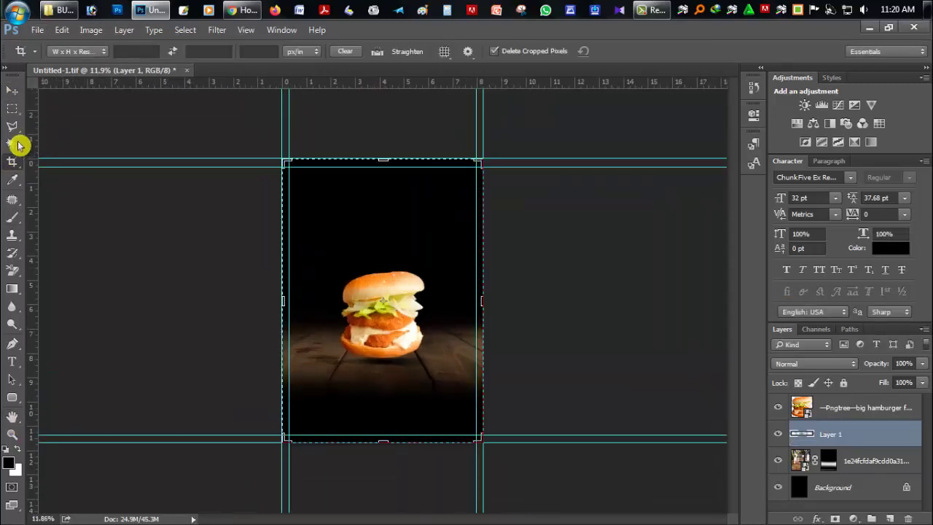
Place the fire JPEG into the poster.
click(868, 27)
mouse_move(364, 183)
mouse_down()
mouse_move(156, 12)
mouse_move(426, 297)
mouse_up()
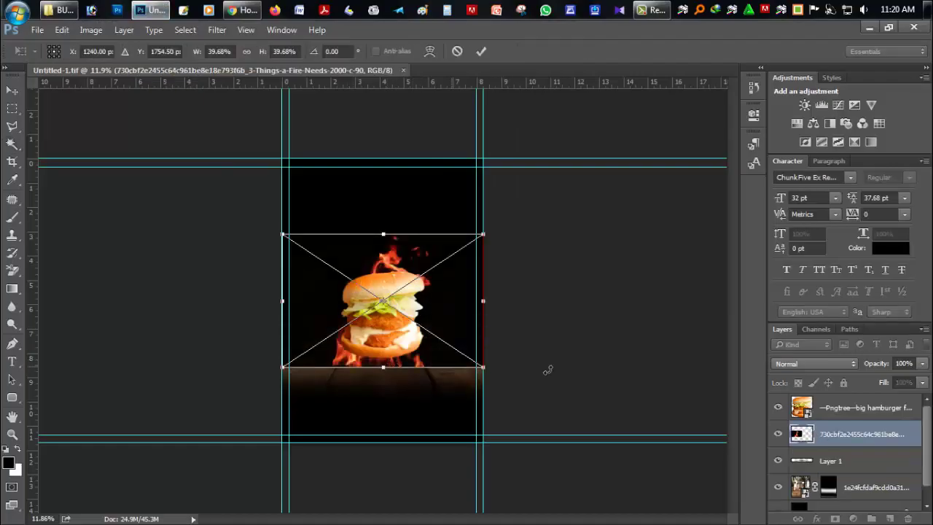
key(Return)
scroll(453, 353, up, 1)
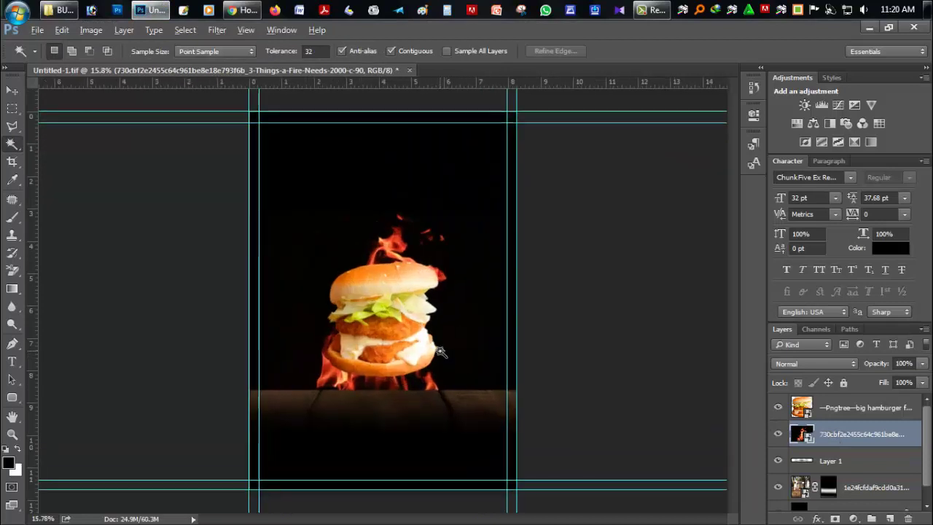
scroll(445, 352, up, 1)
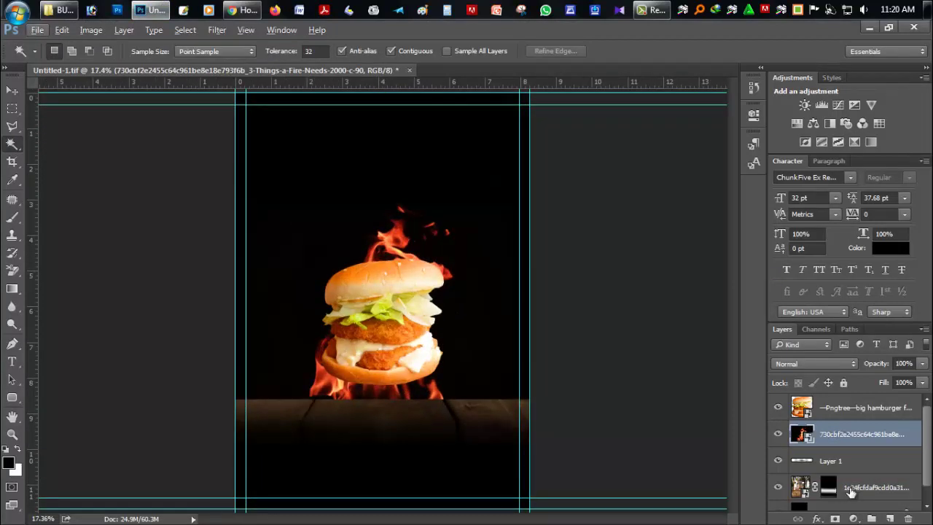
Hide the fire layer and raise the table photo's fill to 100%.
click(850, 489)
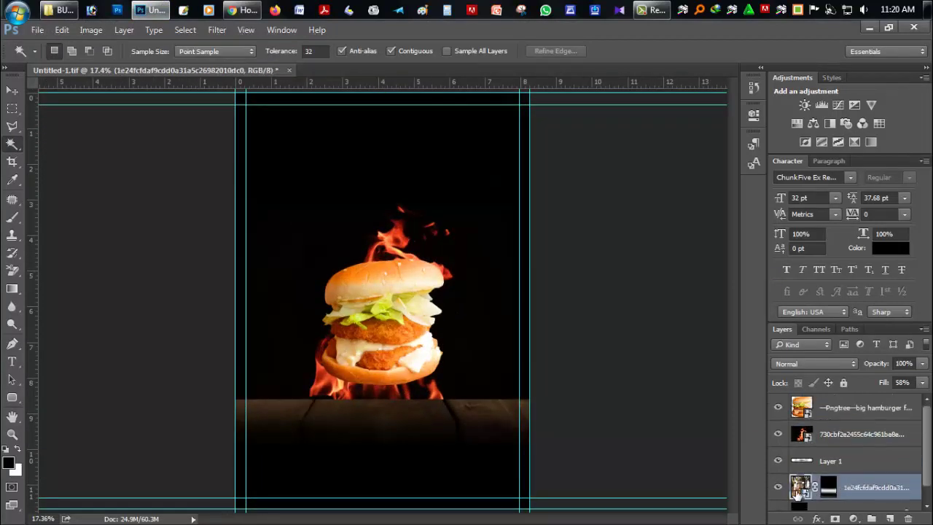
click(12, 108)
click(779, 434)
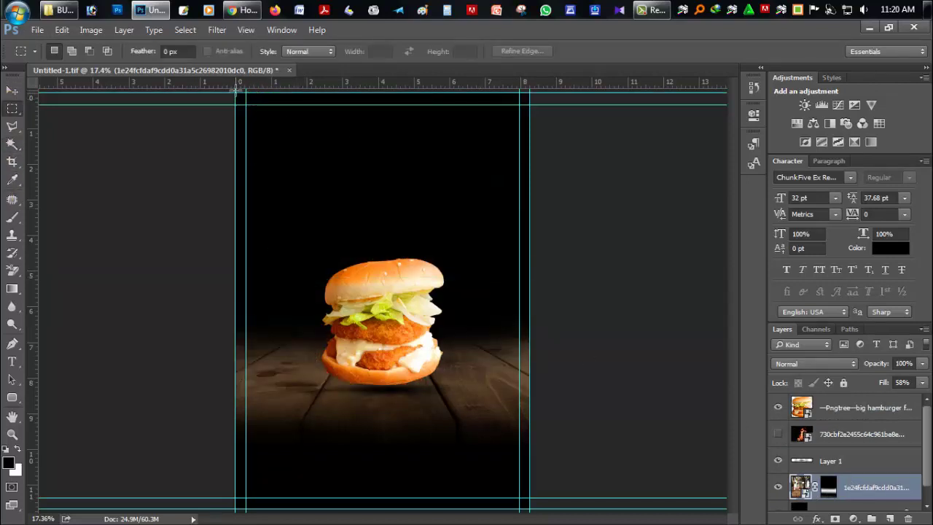
click(924, 384)
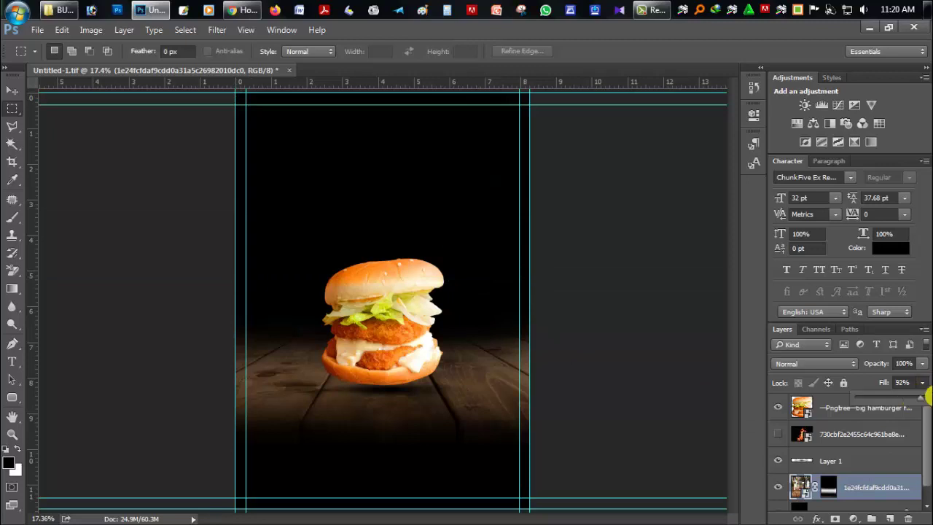
drag(895, 397, 927, 398)
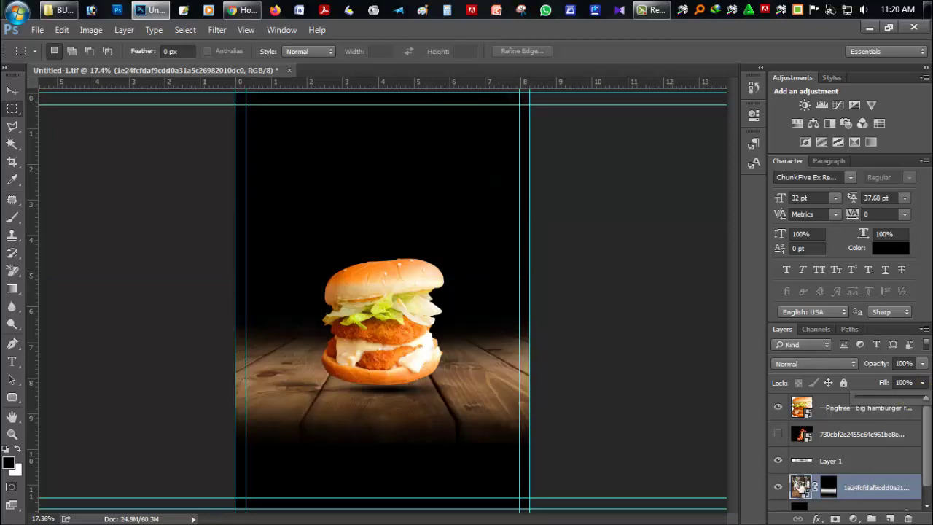
Duplicate the table photo, remove the copy's mask, and delete its blurred upper half.
key(ctrl+j)
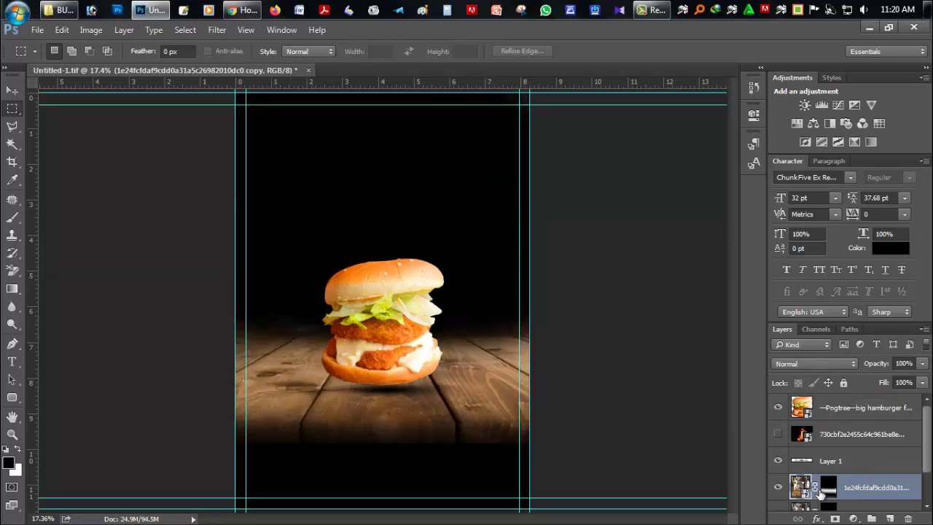
drag(829, 489, 907, 519)
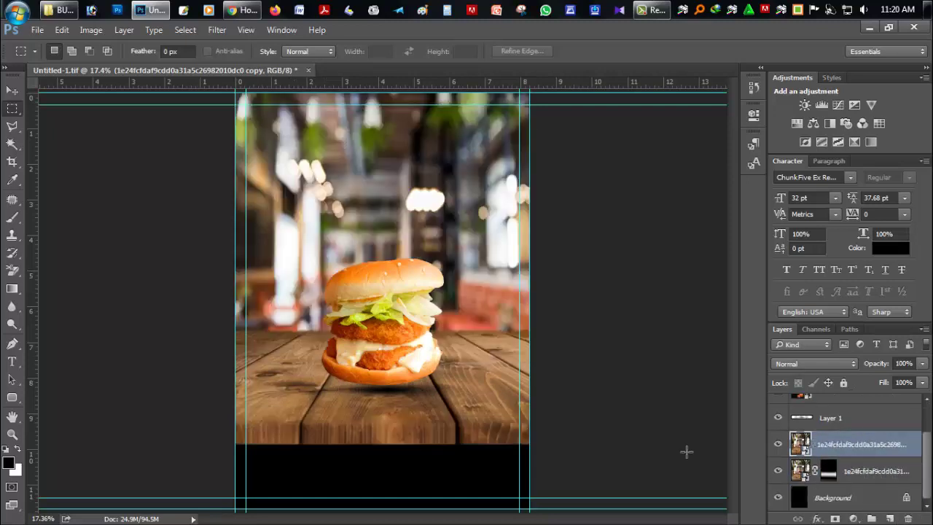
key(ctrl+0)
drag(249, 112, 685, 329)
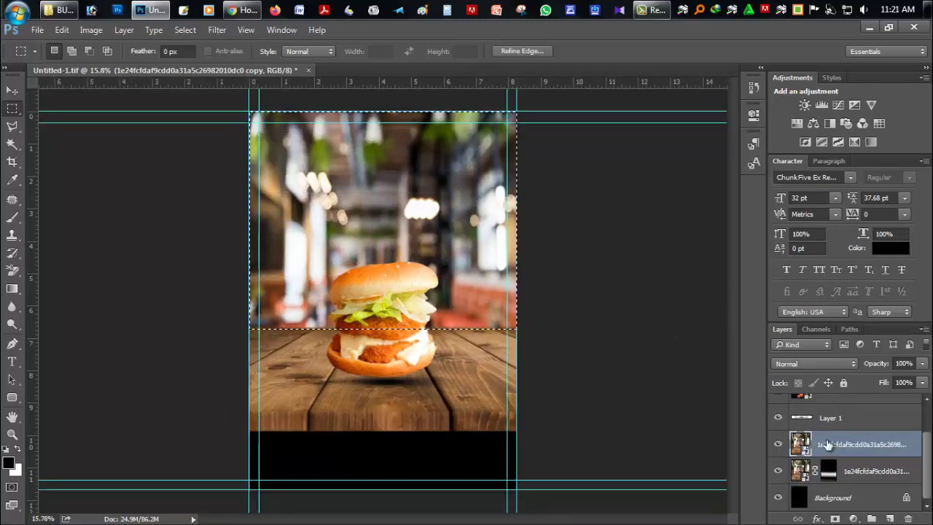
right_click(650, 338)
click(659, 254)
key(Delete)
key(ctrl+d)
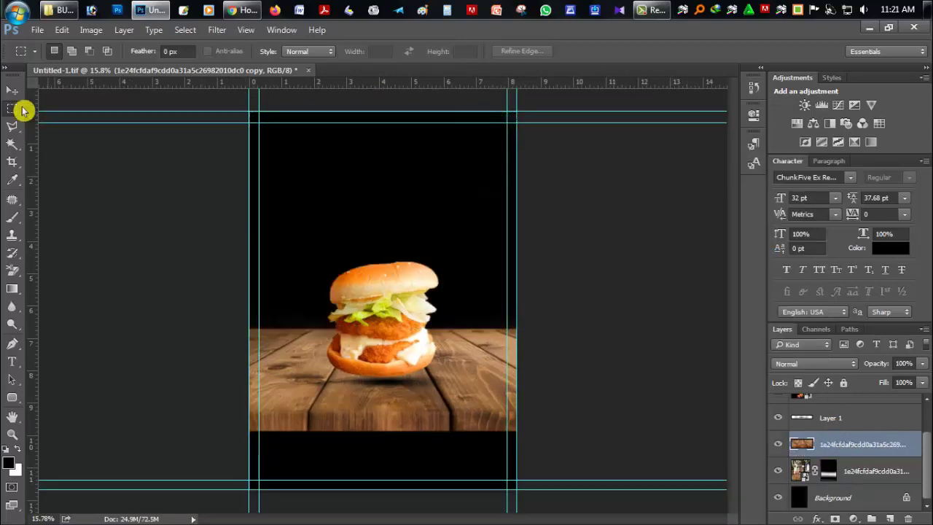
Move the wood floor copy down slightly and save the poster.
click(12, 90)
drag(300, 374, 301, 393)
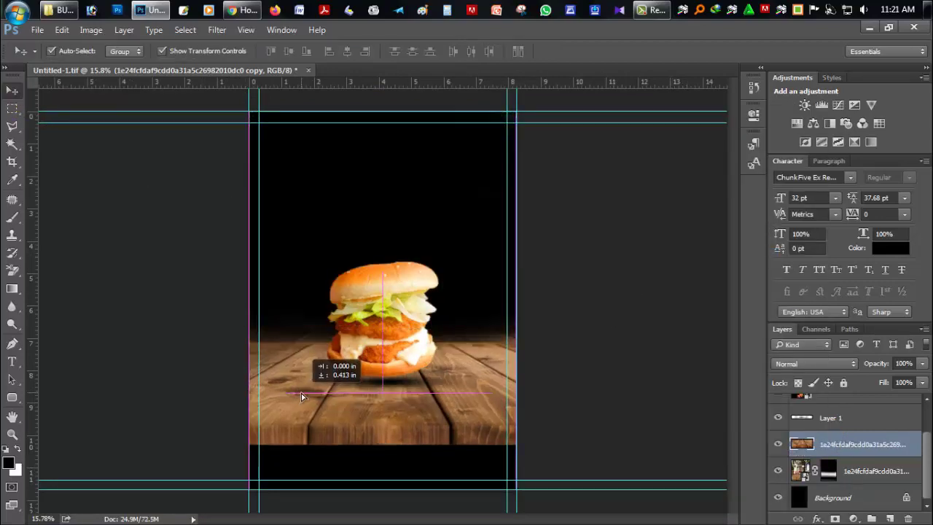
key(ctrl+s)
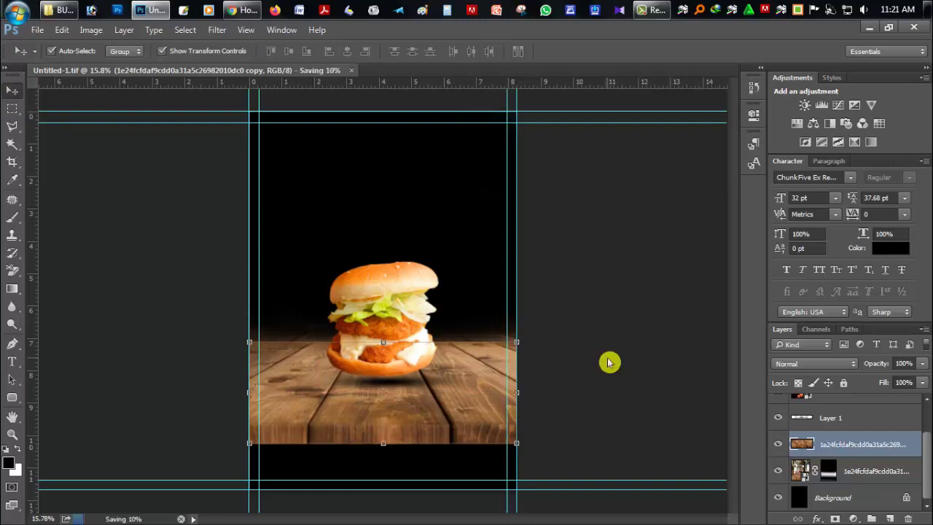
scroll(826, 422, up, 1)
Show the fire layer below the wood floor and raise the flames above the burger.
click(777, 418)
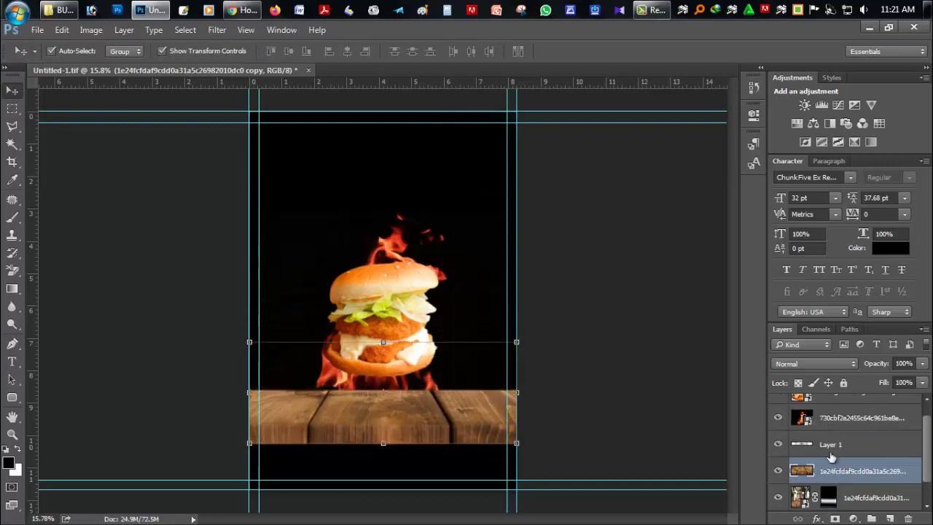
drag(826, 421, 825, 484)
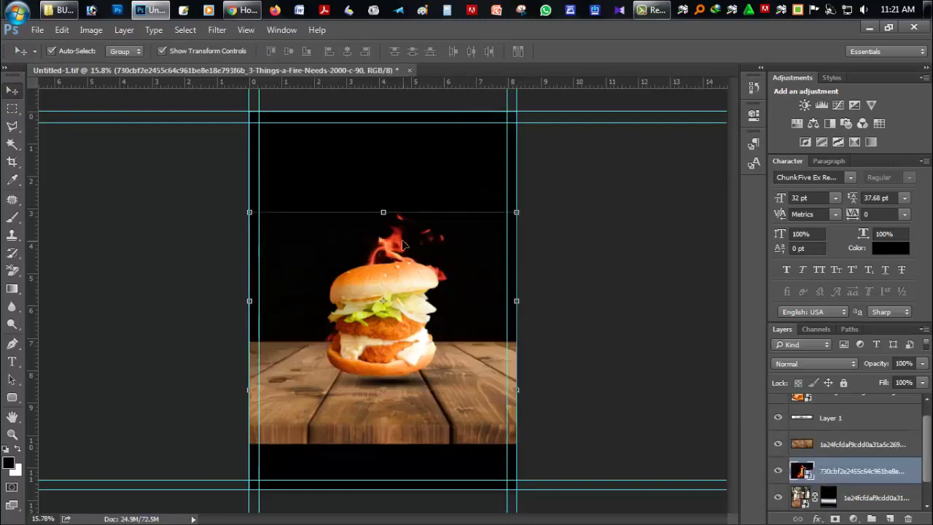
drag(402, 245, 463, 196)
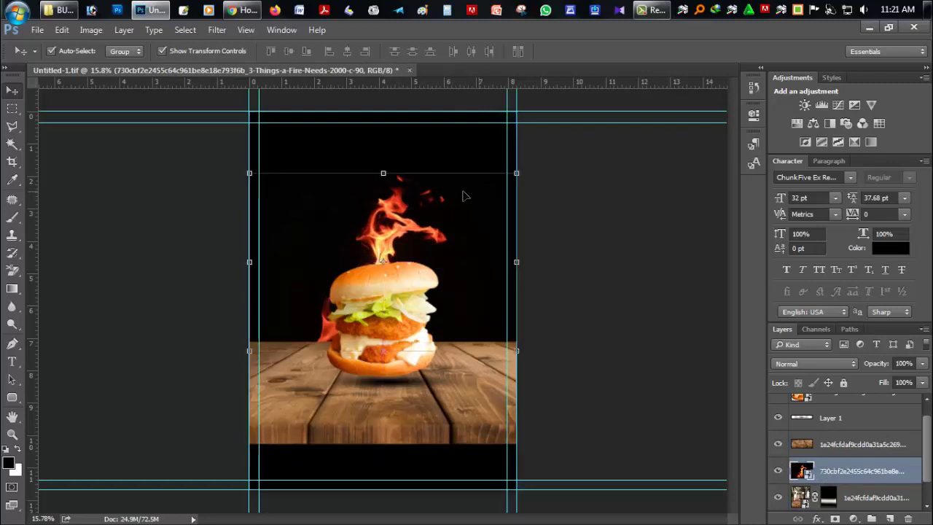
drag(397, 200, 403, 210)
key(ctrl+s)
key(ctrl+0)
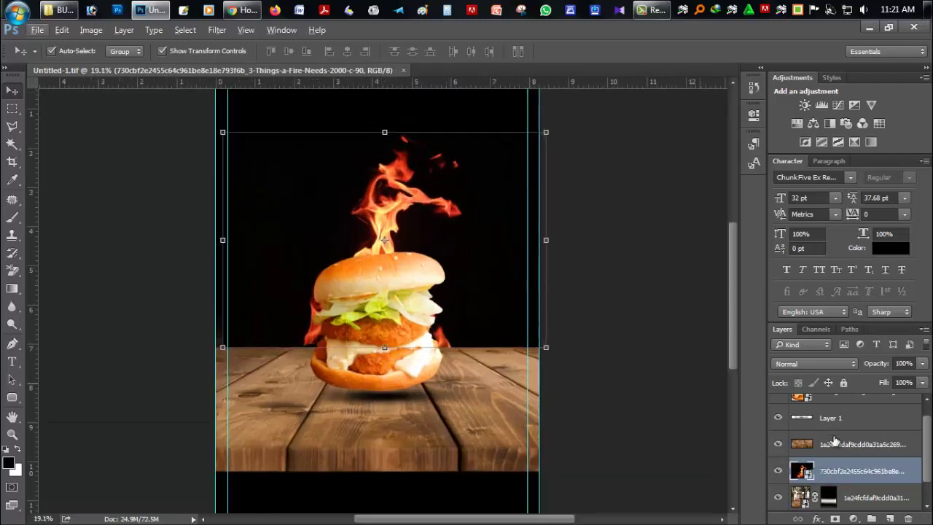
Set the fire layer's blend mode to Lighter Color and save.
click(814, 363)
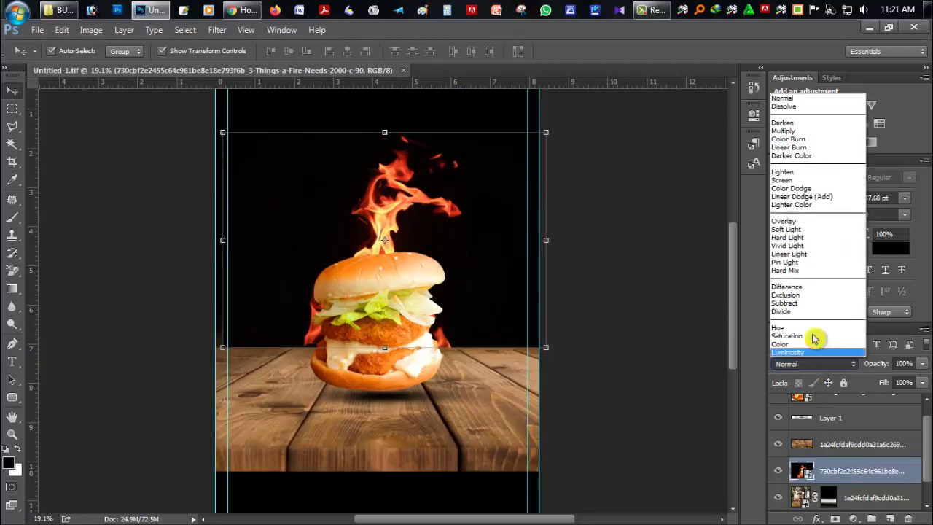
click(806, 212)
key(Down)
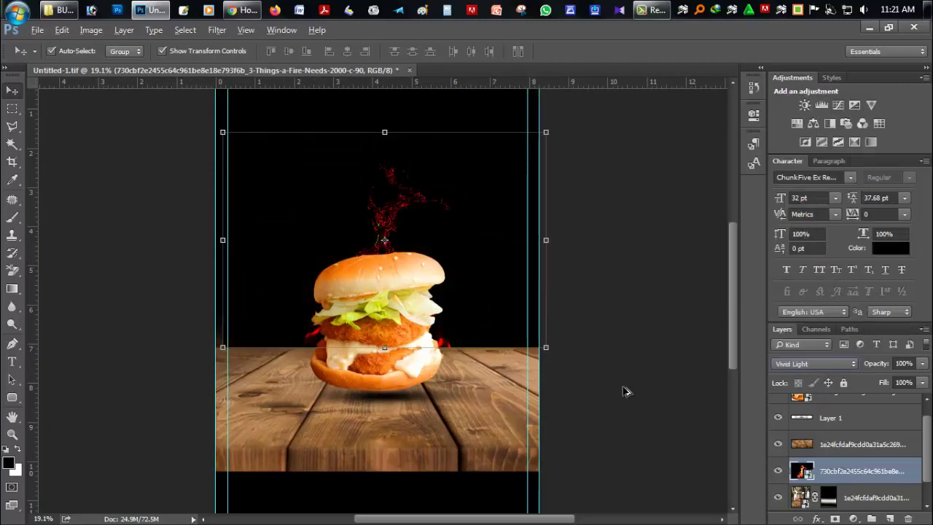
click(822, 363)
click(810, 216)
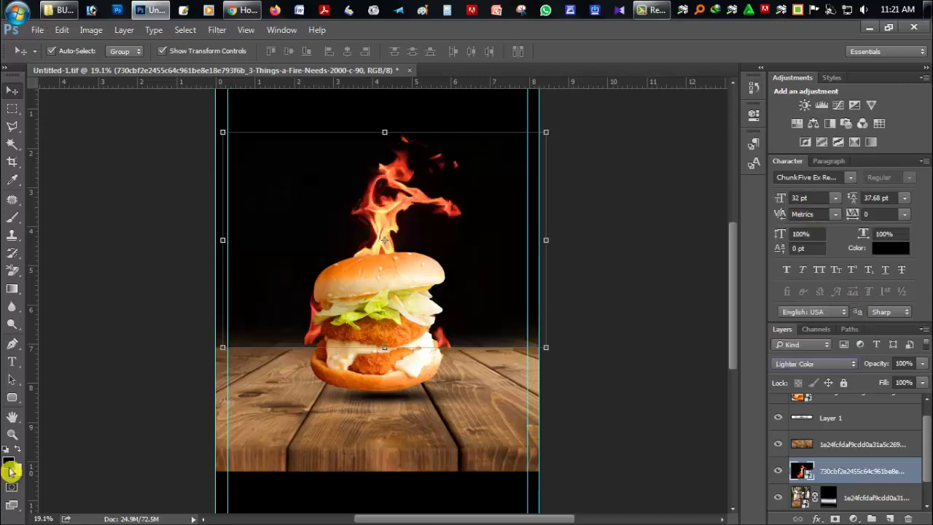
click(12, 416)
scroll(285, 385, down, 5)
scroll(302, 375, up, 3)
key(ctrl+s)
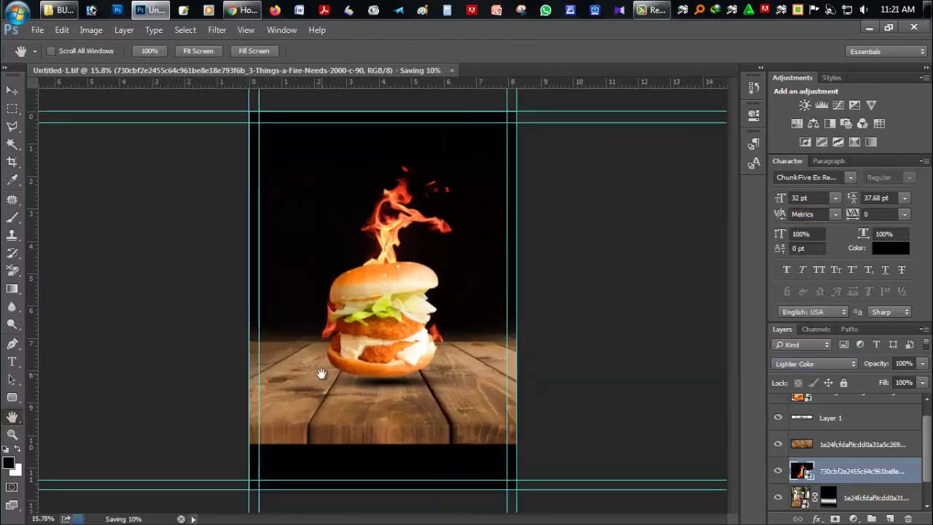
scroll(376, 362, down, 1)
Place the second fire image into the poster.
click(868, 28)
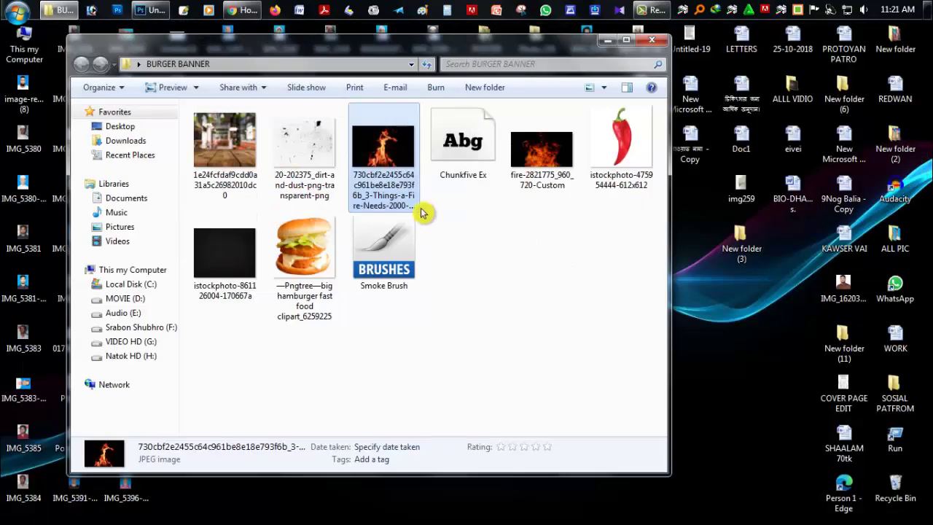
click(543, 153)
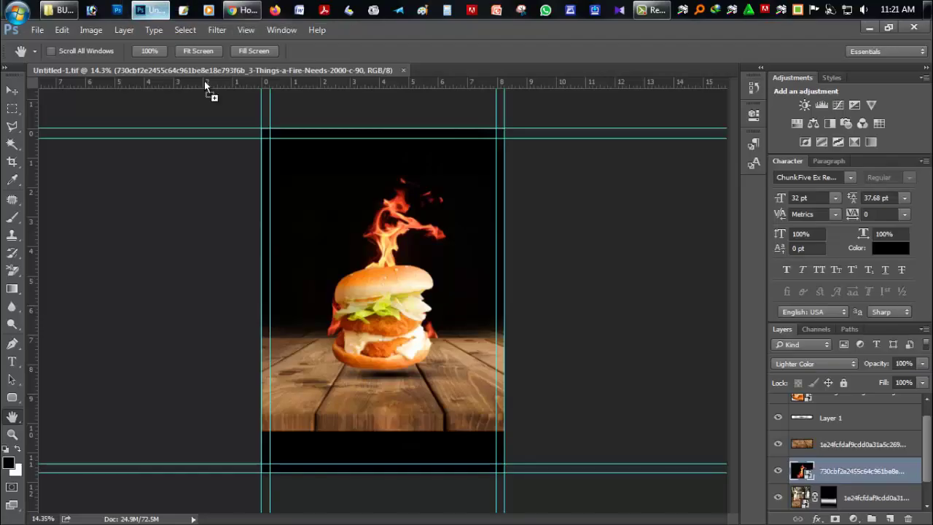
mouse_move(158, 8)
mouse_down()
mouse_move(417, 267)
mouse_move(523, 222)
mouse_up()
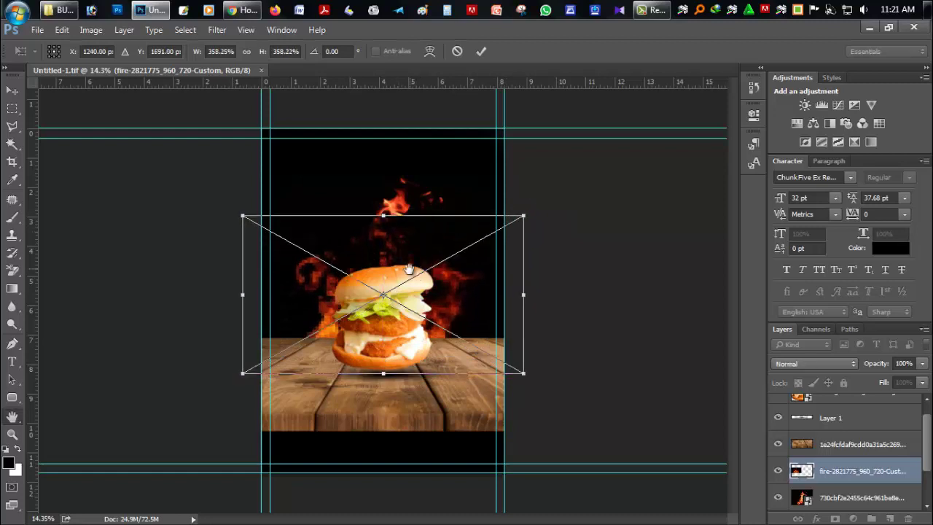
key(Return)
Blend the second fire image with Lighter Color.
click(812, 363)
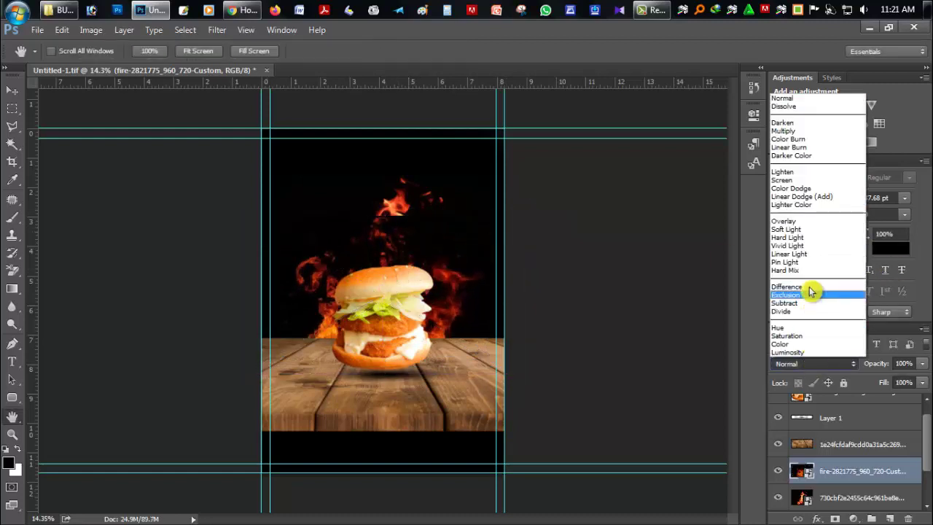
click(801, 205)
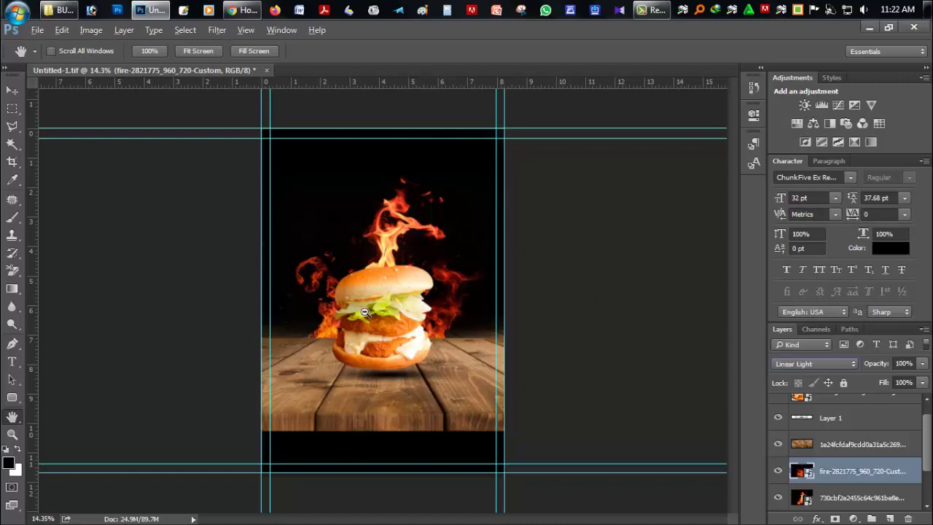
key(Down)
key(Down)
key(Down)
key(Down)
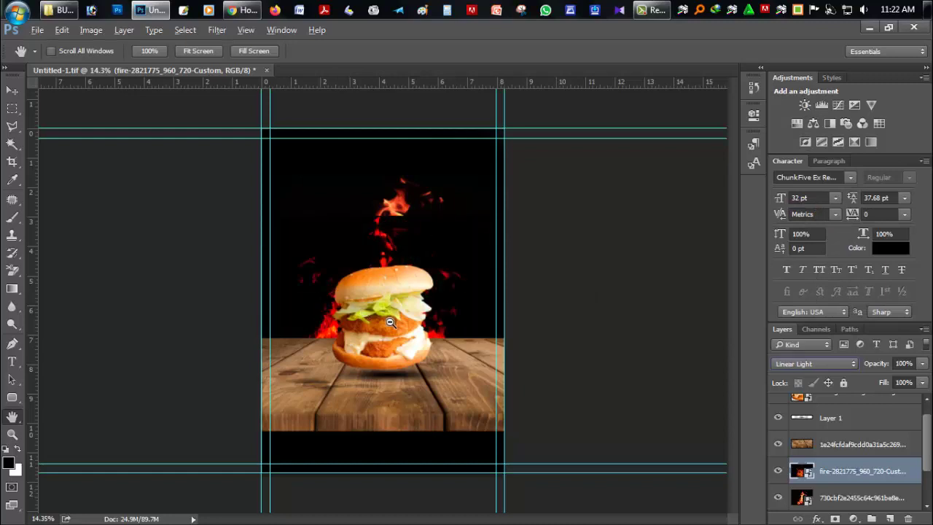
click(827, 364)
click(802, 208)
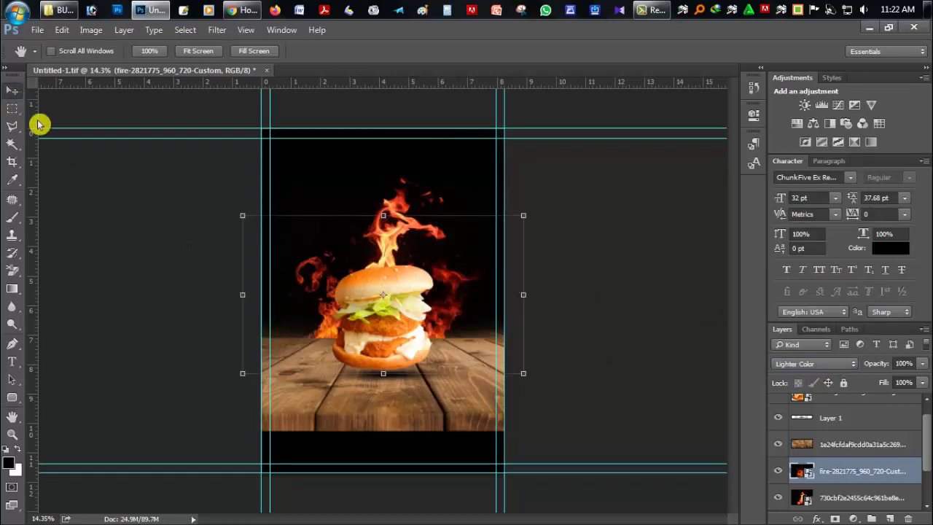
Fit the whole poster in view and resave the TIFF.
key(v)
key(ctrl+minus)
key(ctrl+minus)
key(ctrl+minus)
key(ctrl+0)
key(ctrl+s)
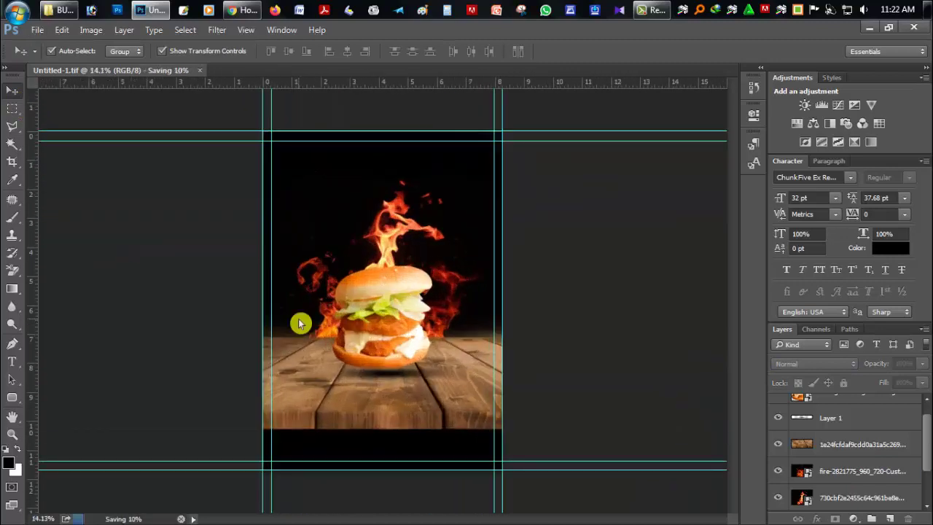
scroll(438, 336, down, 2)
scroll(377, 324, up, 3)
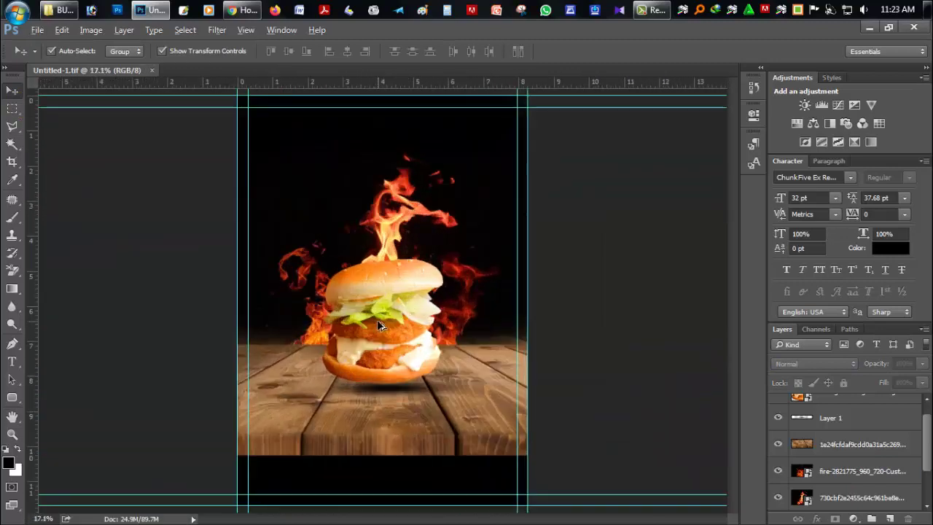
scroll(867, 466, down, 2)
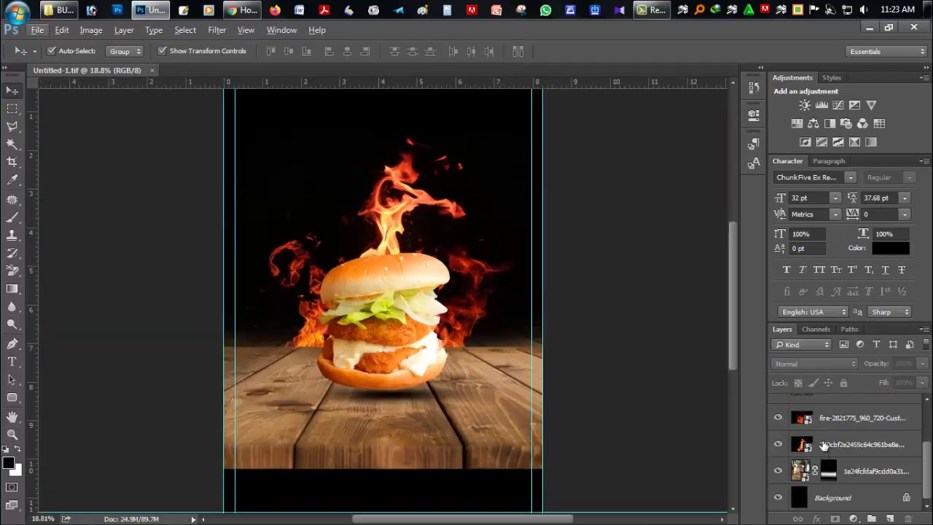
click(823, 444)
Add a new layer above the table and paint a soft white glow behind the burger top.
click(889, 518)
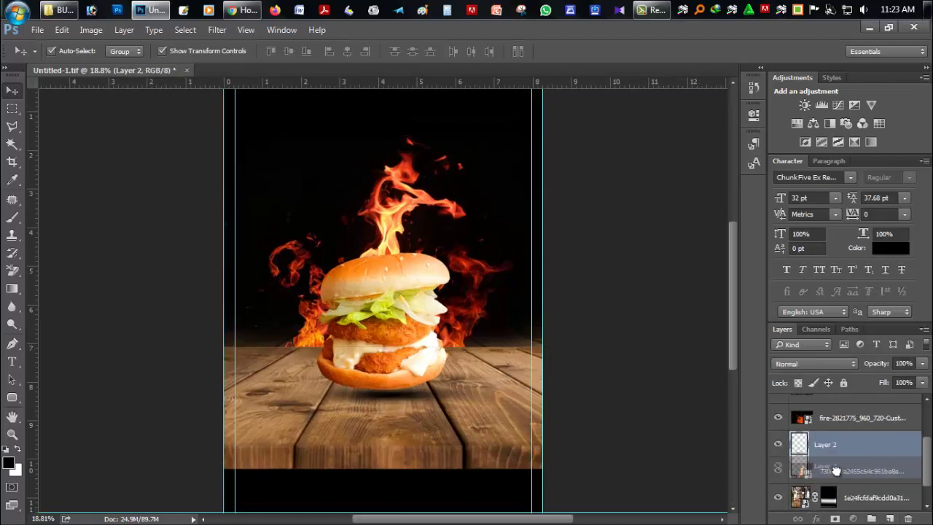
click(25, 450)
click(13, 217)
click(386, 230)
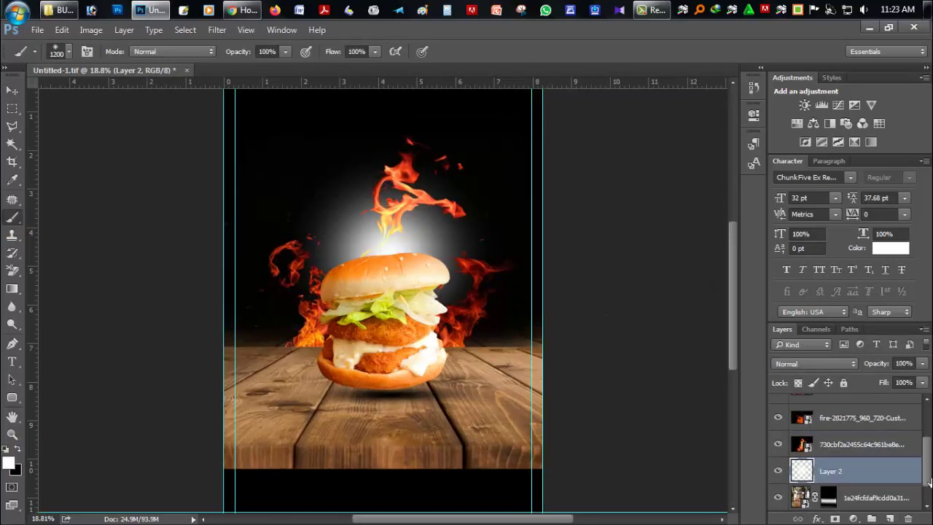
Enlarge the glow around its centre and lower its layer fill to about 41%.
click(923, 383)
drag(919, 398, 884, 401)
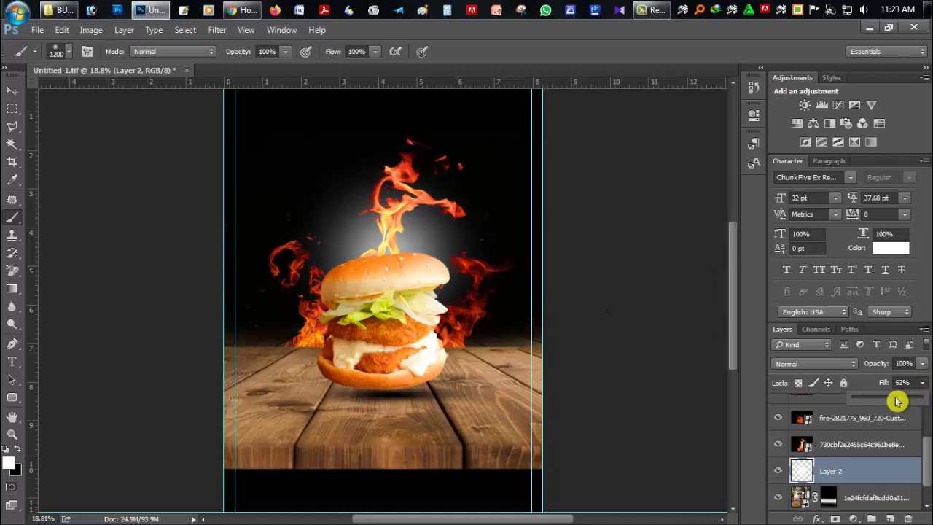
click(12, 90)
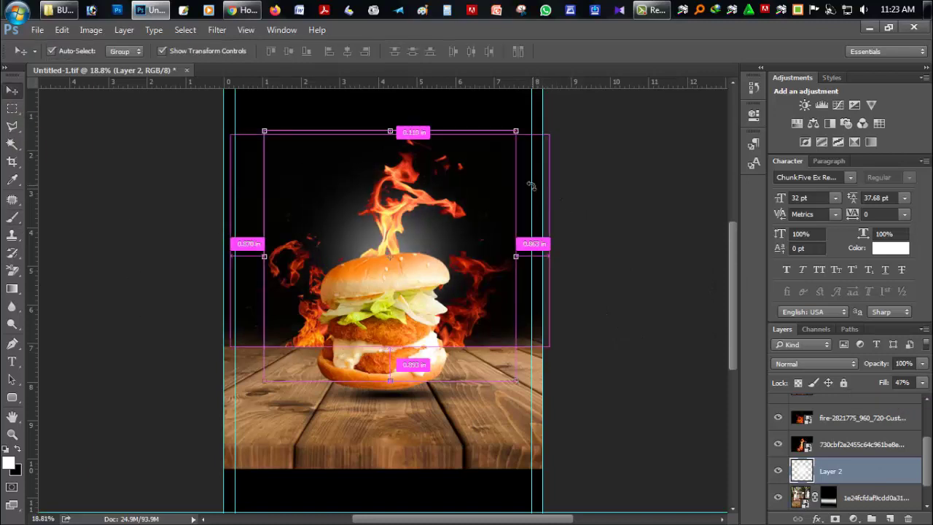
mouse_move(515, 131)
mouse_down()
mouse_move(623, 106)
mouse_move(607, 116)
mouse_up()
key(Return)
click(923, 383)
drag(897, 402, 880, 403)
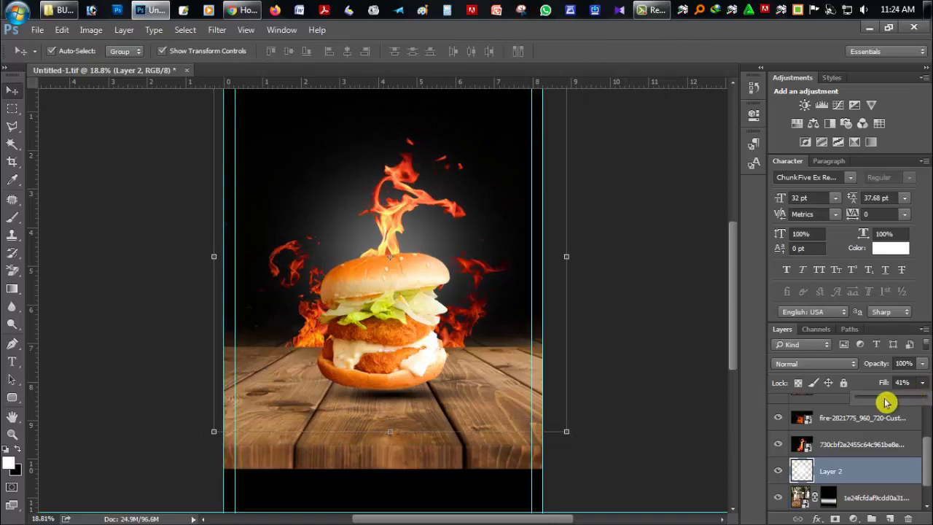
Shift the central 730cbf flame layer lower on the poster.
scroll(377, 382, down, 3)
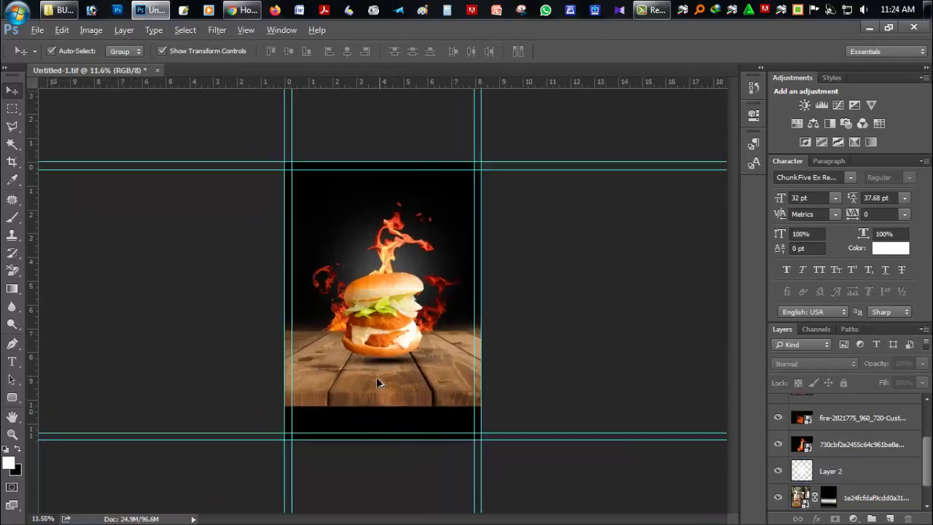
scroll(380, 355, down, 2)
scroll(386, 239, up, 5)
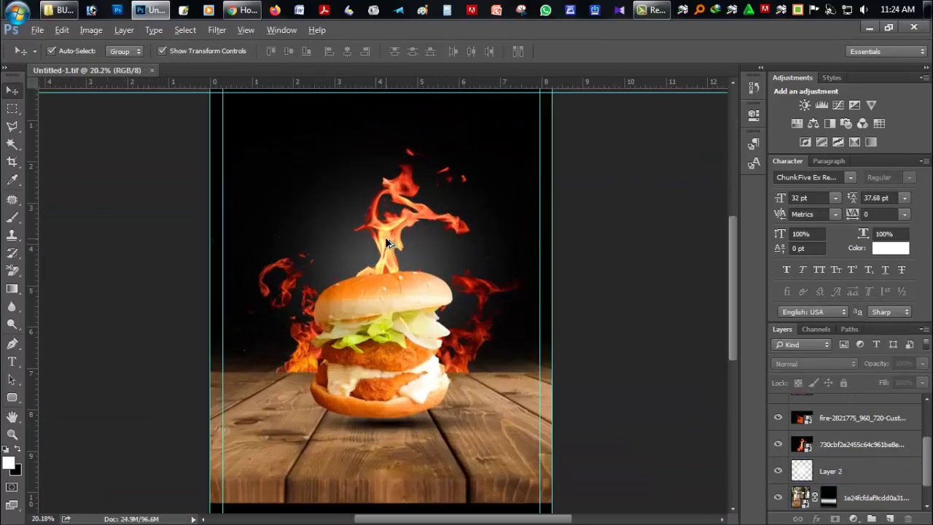
click(833, 444)
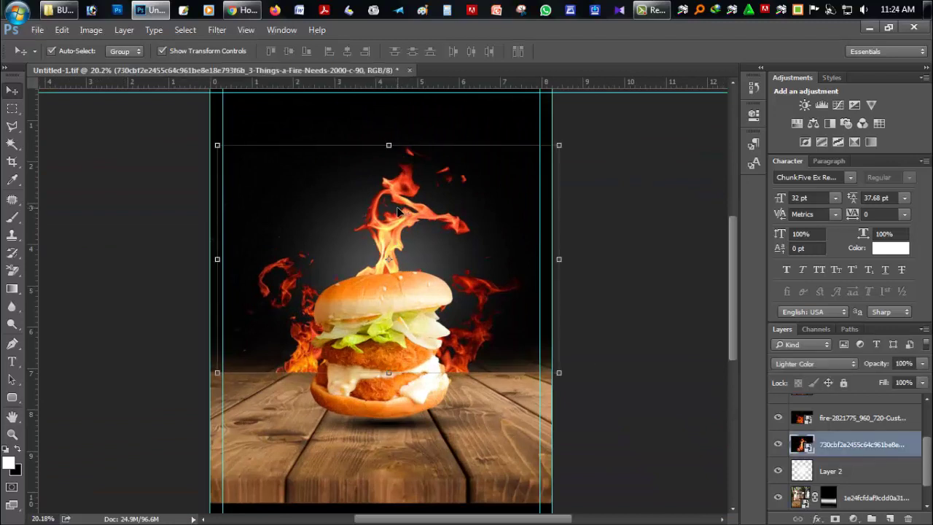
mouse_move(397, 211)
mouse_down()
mouse_move(397, 262)
mouse_move(422, 249)
mouse_up()
click(831, 443)
key(ctrl+t)
key(Return)
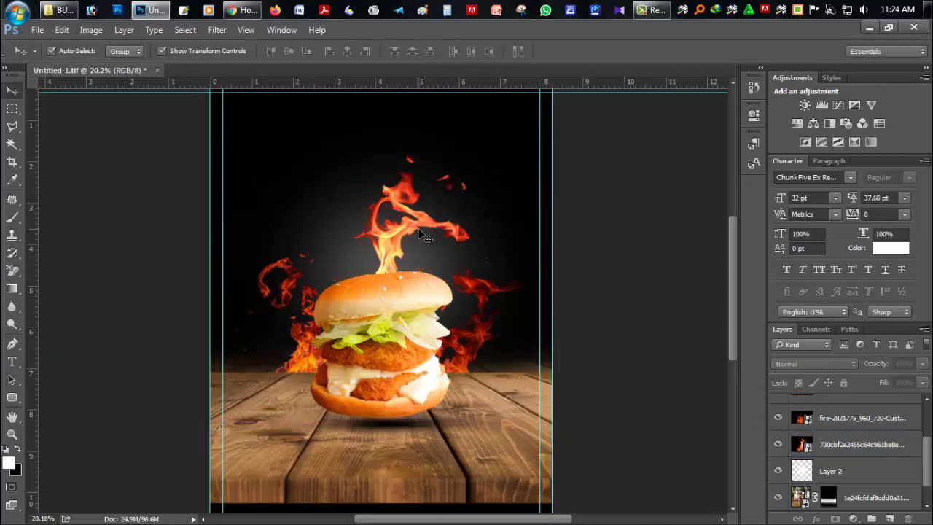
Transform the central flames further down so they sit close above the bun.
click(840, 447)
key(ctrl+t)
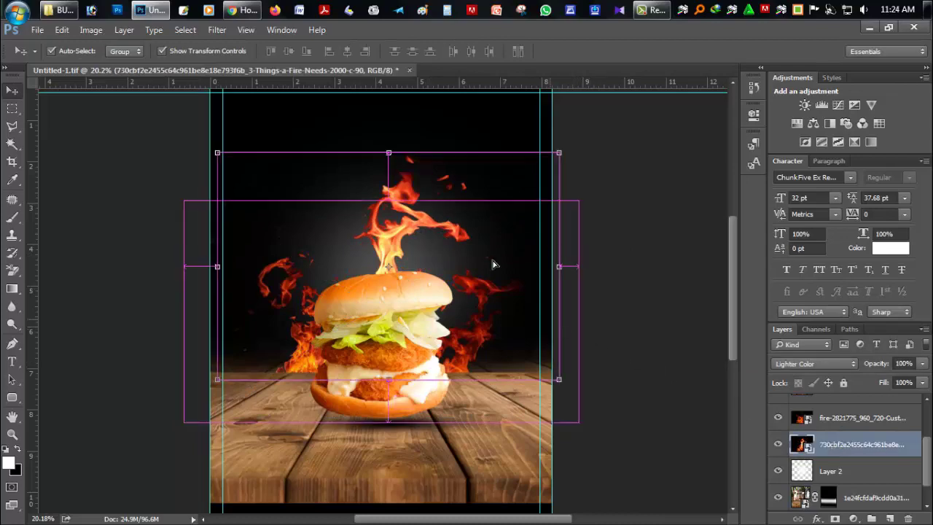
drag(409, 228, 400, 263)
key(Return)
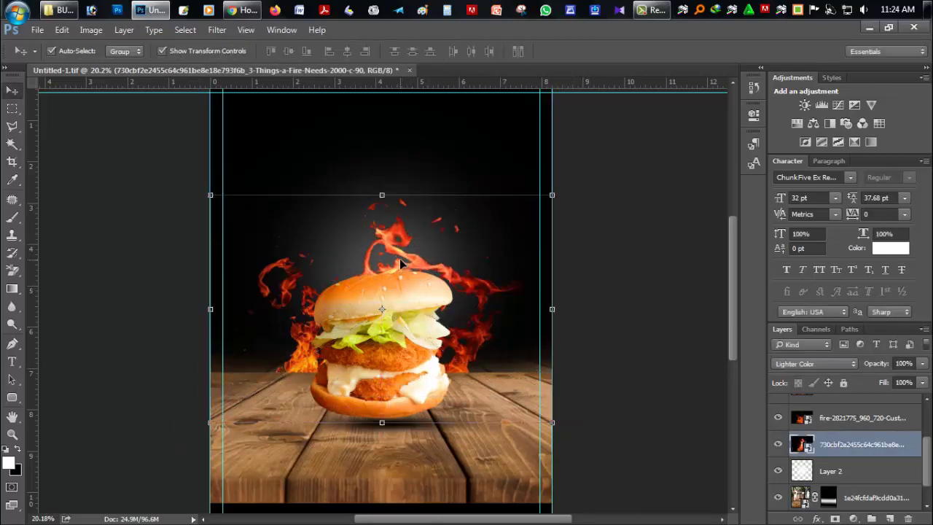
click(13, 427)
alt+scroll(529, 340, down, 3)
alt+scroll(437, 292, up, 2)
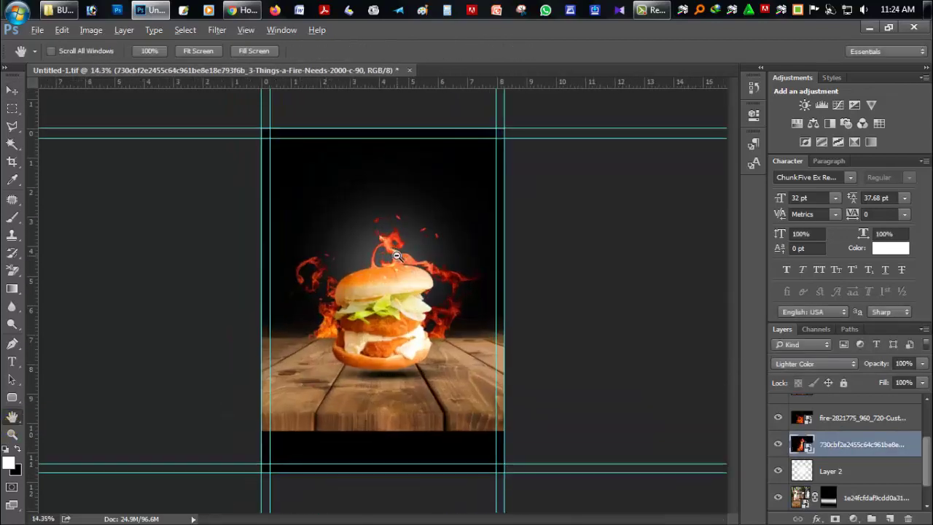
Save the poster document with Ctrl+S.
key(ctrl+s)
alt+scroll(397, 212, up, 2)
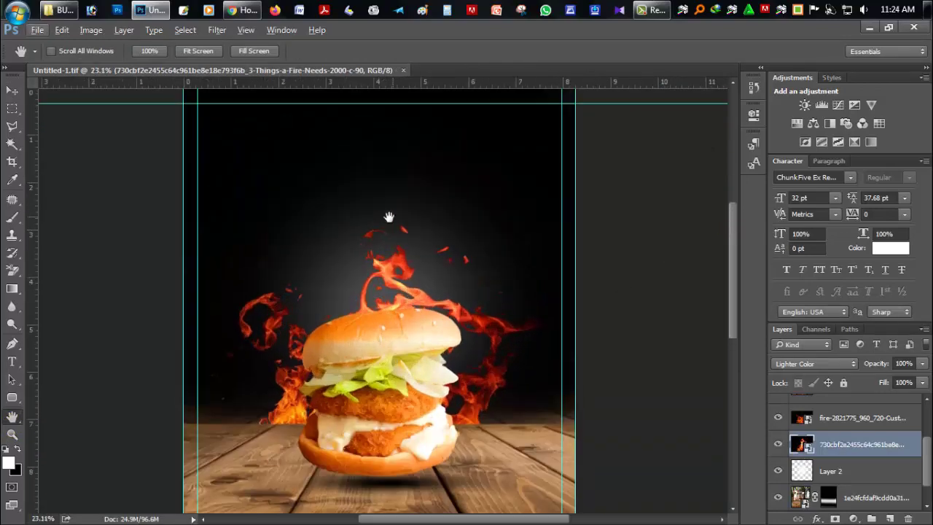
alt+scroll(388, 211, up, 2)
alt+scroll(364, 222, up, 2)
alt+scroll(350, 233, up, 1)
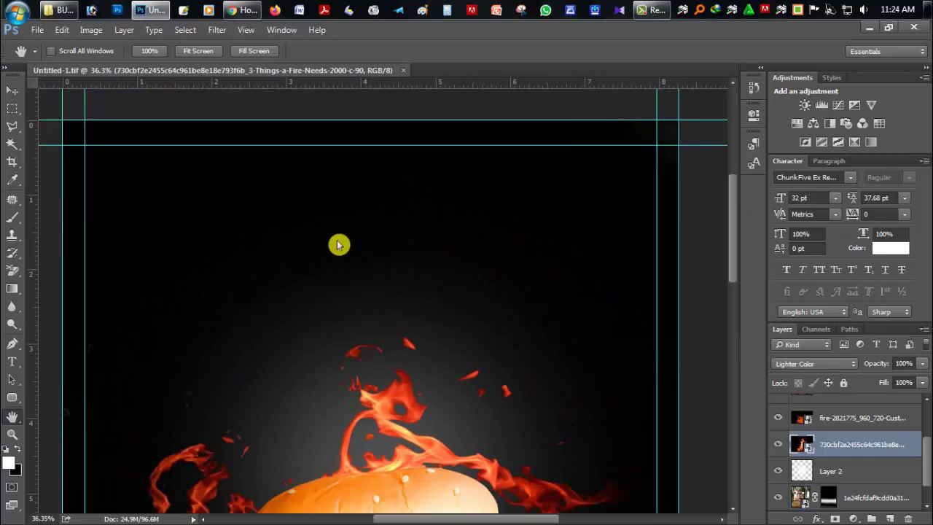
alt+scroll(338, 250, down, 3)
alt+scroll(379, 292, up, 1)
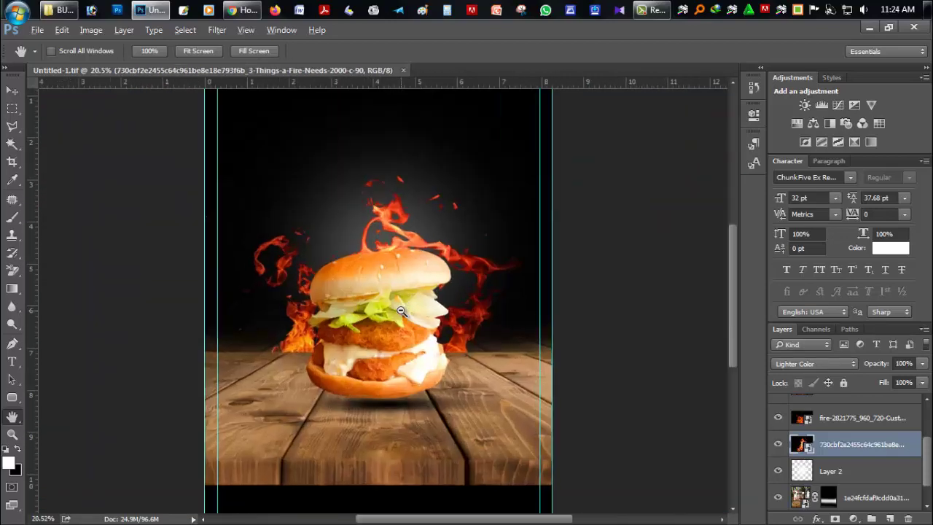
Apply a -60° Motion Blur filter to the 730cbf flame layer.
click(217, 32)
mouse_move(222, 168)
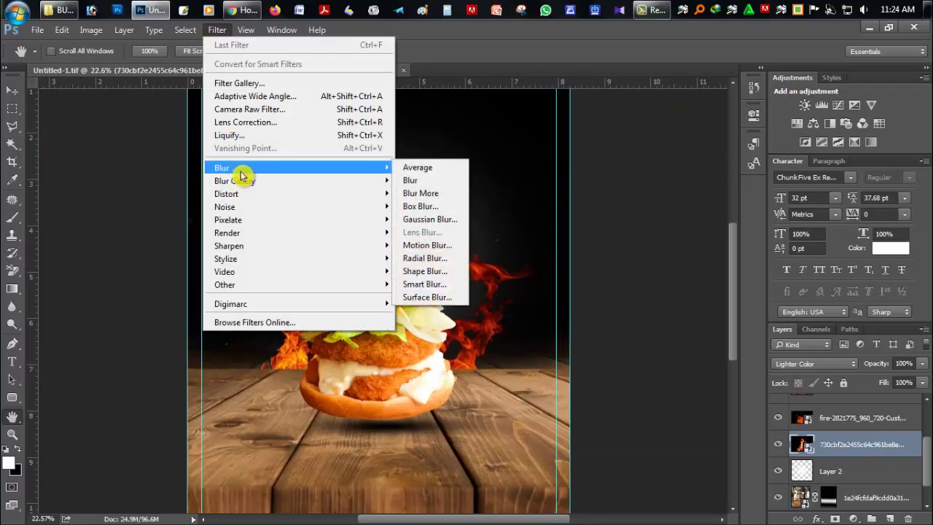
click(440, 244)
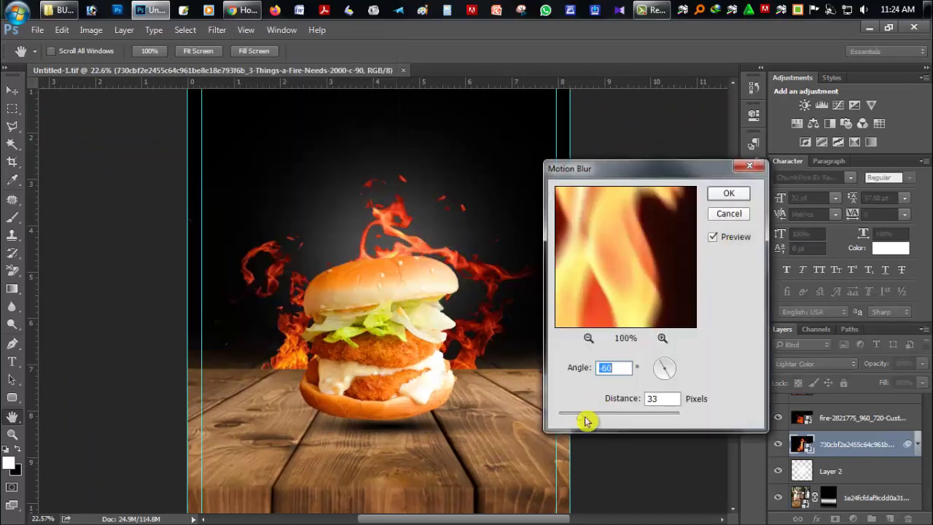
mouse_move(587, 420)
mouse_down()
mouse_move(606, 417)
mouse_move(584, 417)
mouse_up()
click(729, 194)
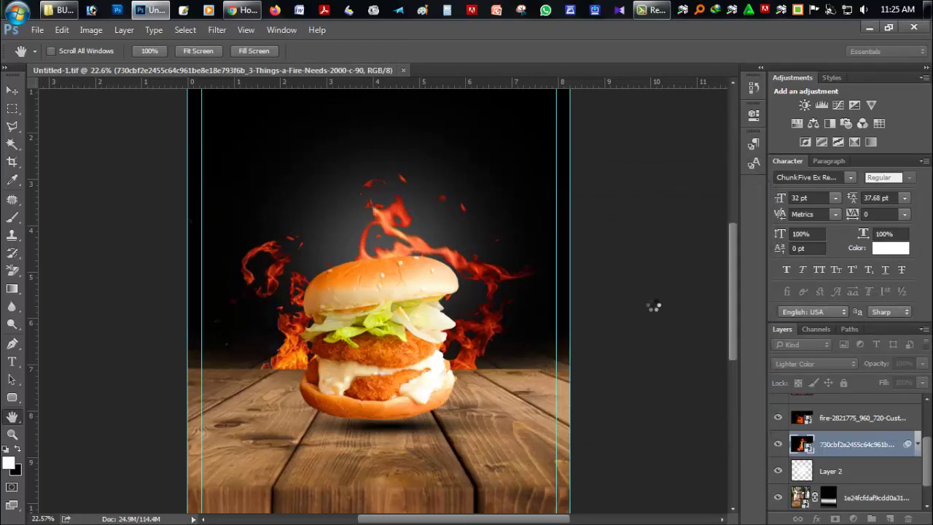
Apply the same Motion Blur to the fire-2821775 layer.
click(835, 418)
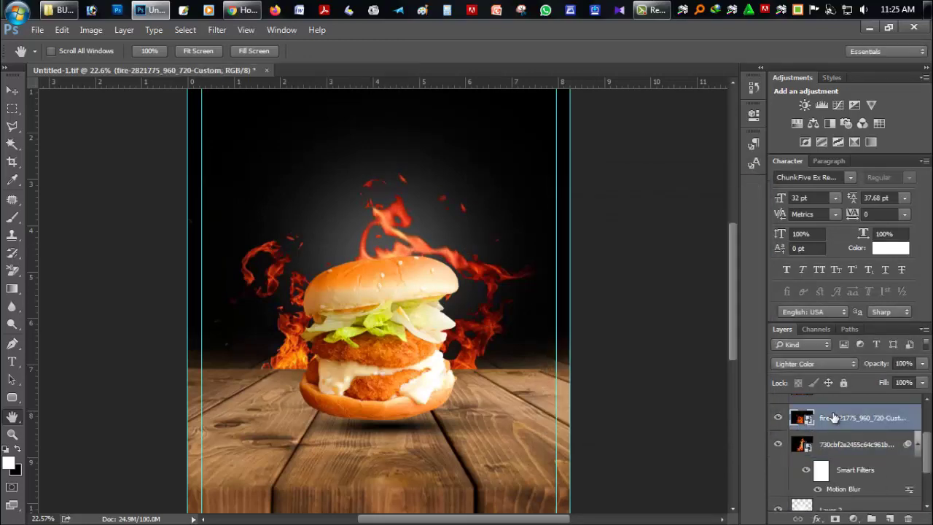
click(215, 34)
click(441, 246)
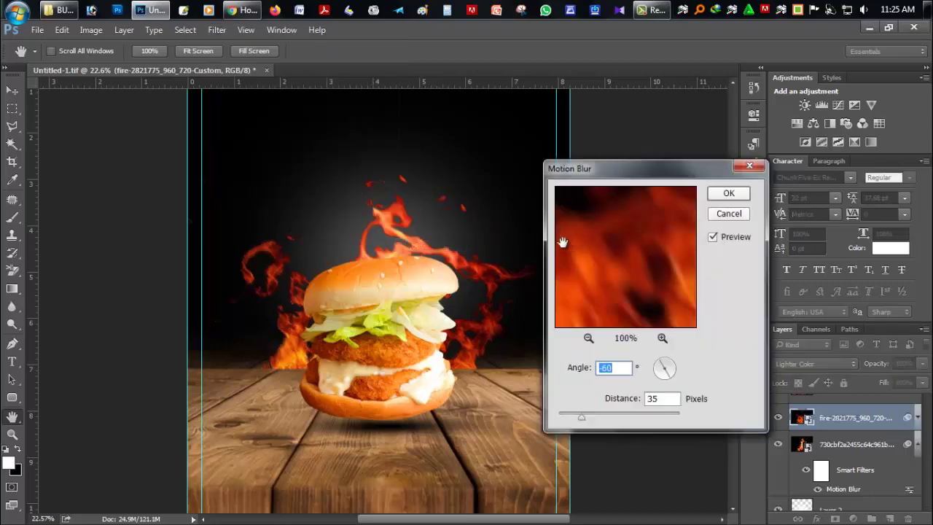
click(731, 194)
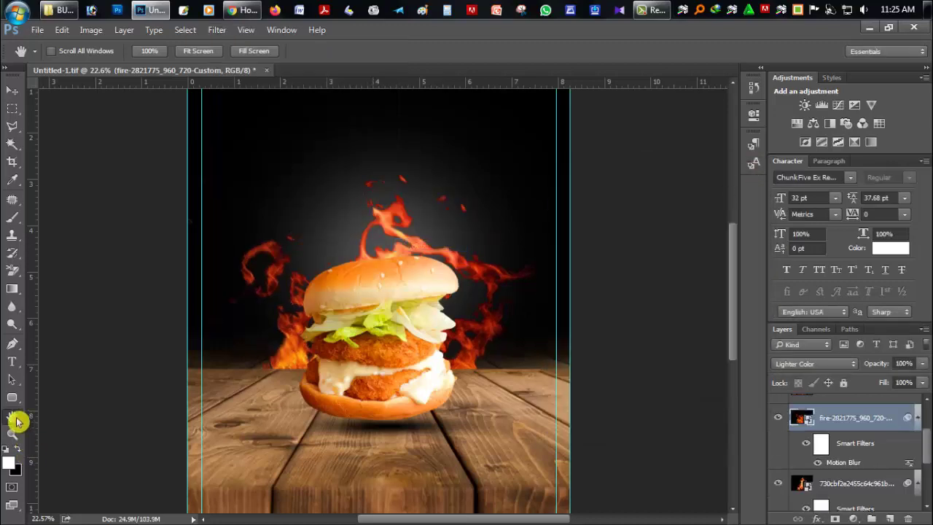
Save the poster document with Ctrl+S.
scroll(394, 382, down, 5)
scroll(394, 382, up, 1)
scroll(393, 382, up, 2)
key(ctrl+s)
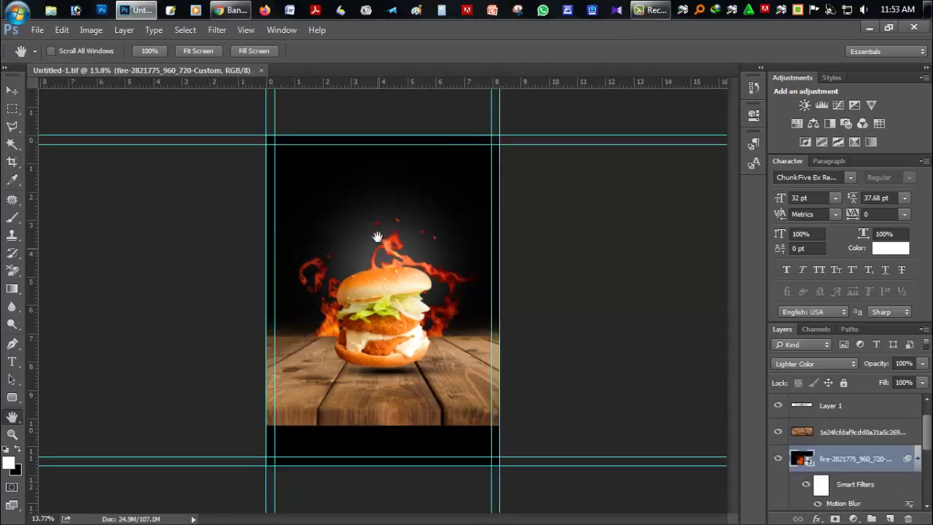
Scroll the view up to the area above the flames.
scroll(377, 237, up, 1)
scroll(376, 236, down, 1)
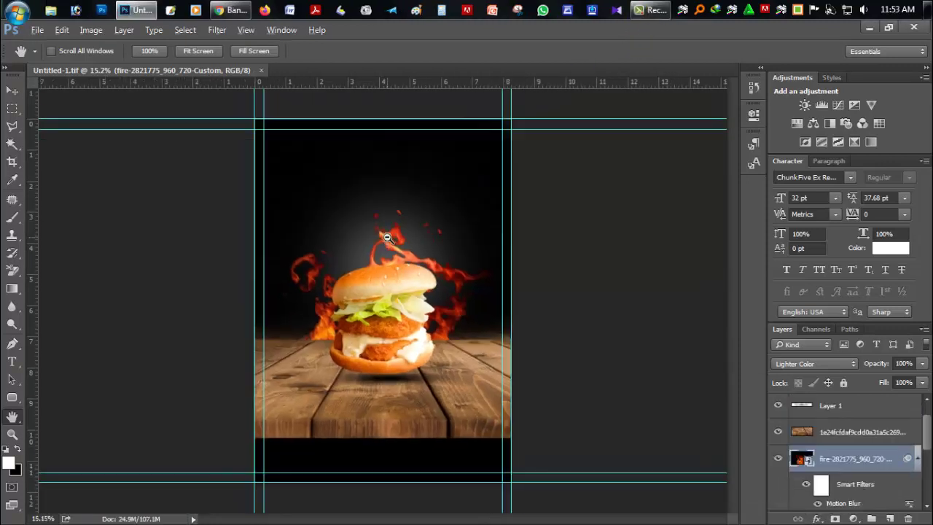
scroll(377, 237, up, 1)
click(12, 88)
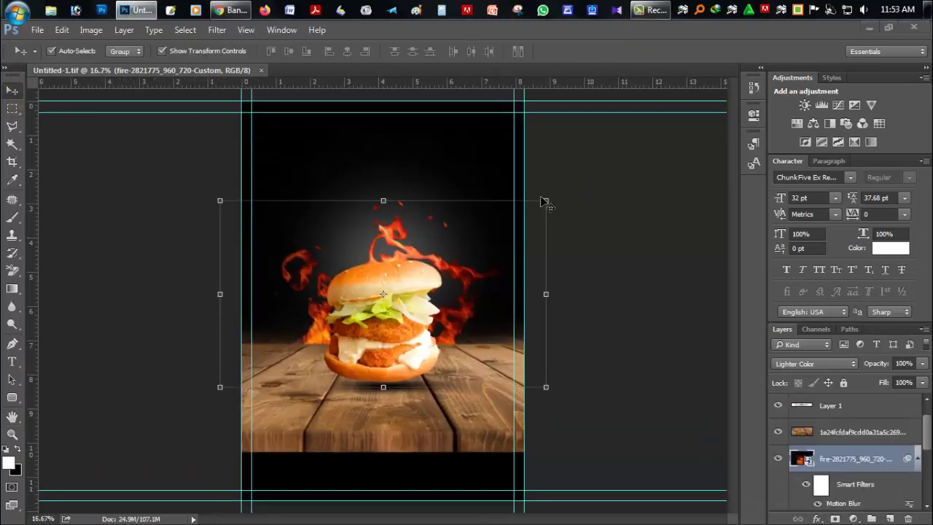
scroll(317, 177, up, 2)
scroll(390, 192, up, 2)
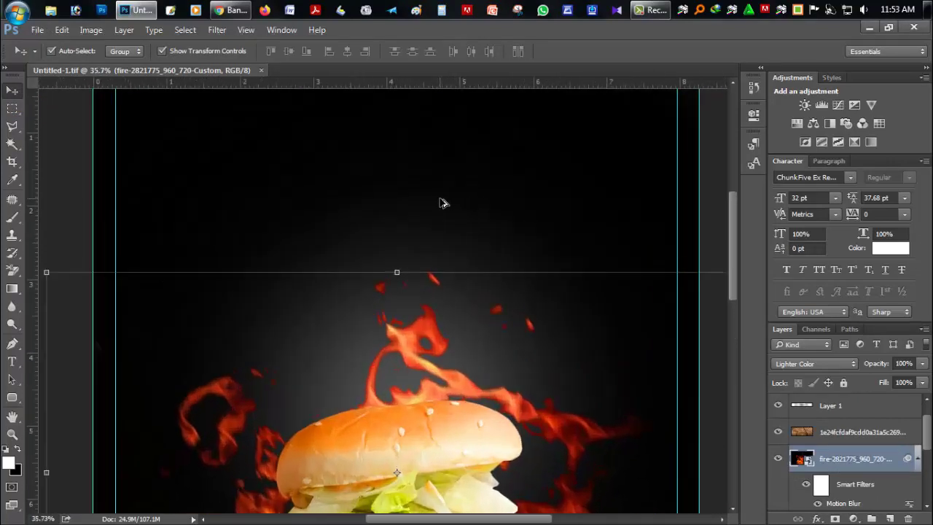
scroll(425, 216, up, 1)
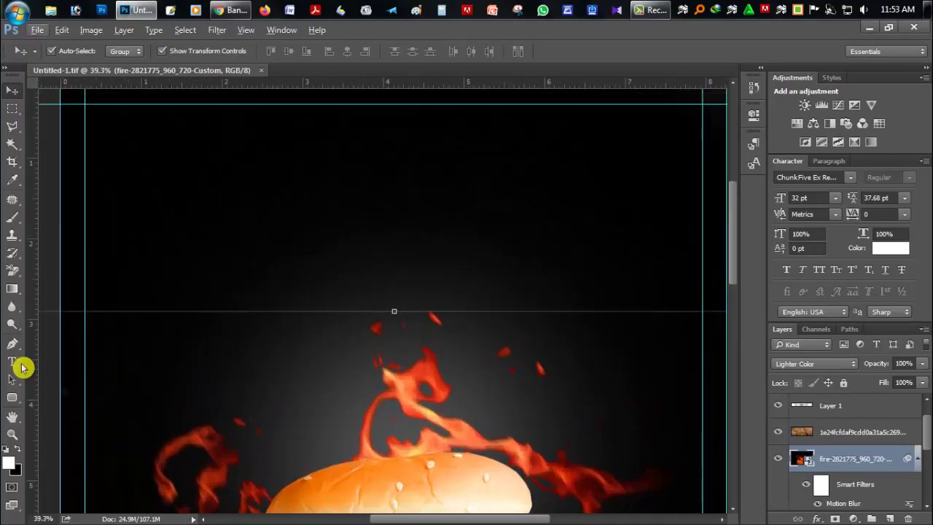
Type the BURGER title at 48 pt above the flames.
click(14, 363)
click(286, 240)
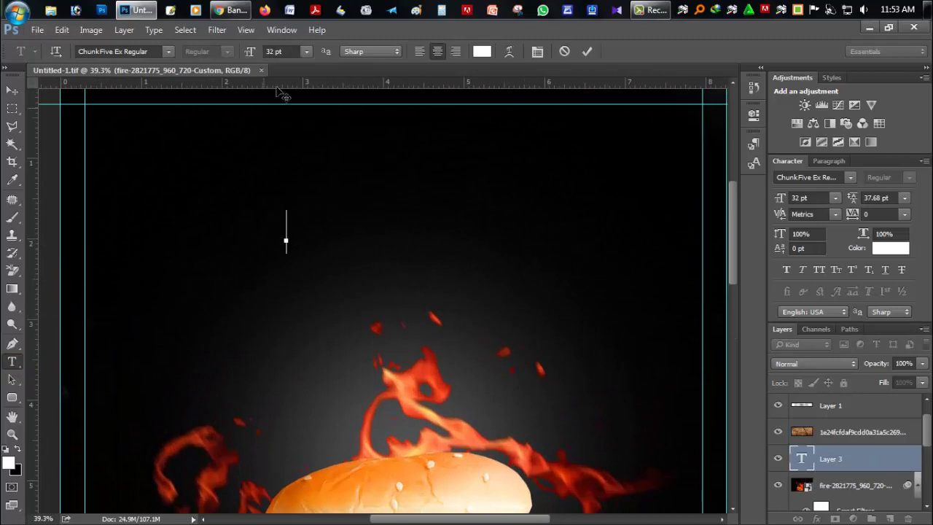
click(306, 52)
click(306, 250)
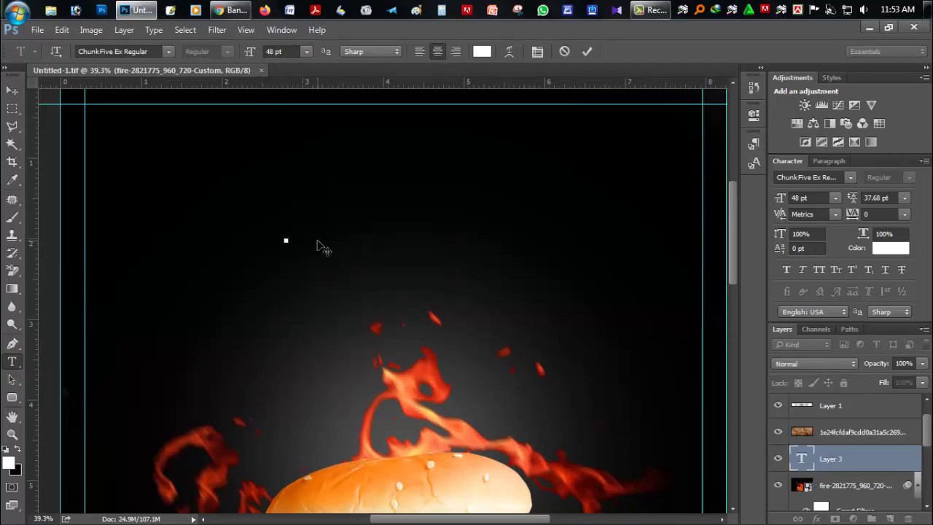
text(BURGE)
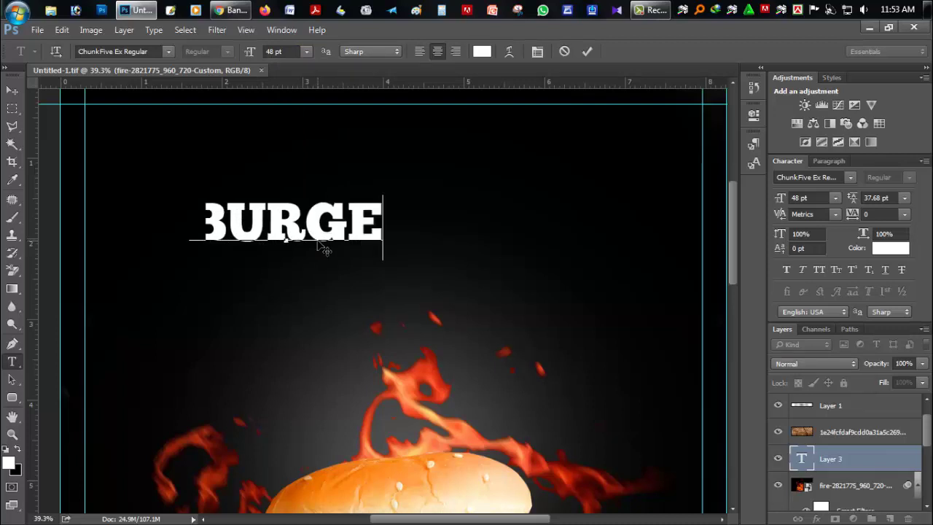
text(R)
click(12, 90)
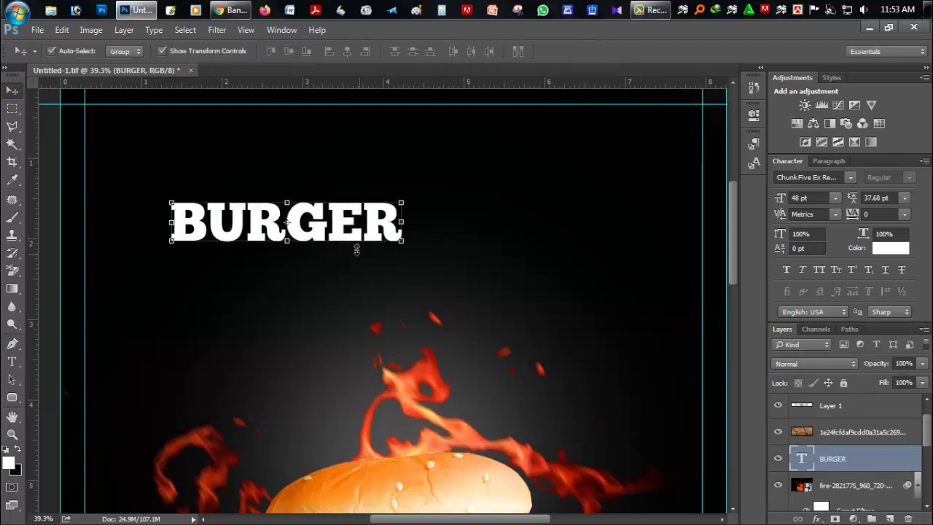
Centre BURGER above the flames and scale it up to about 143%.
drag(347, 234, 456, 261)
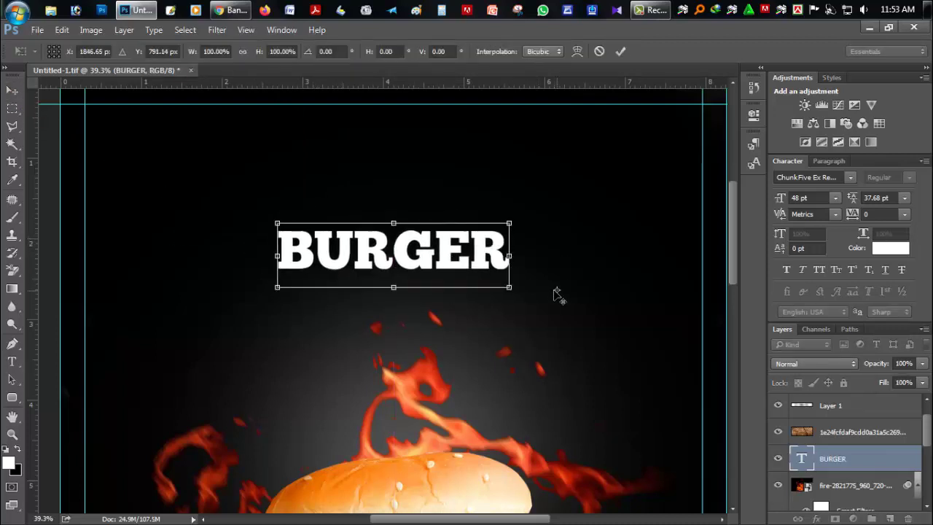
drag(510, 288, 559, 301)
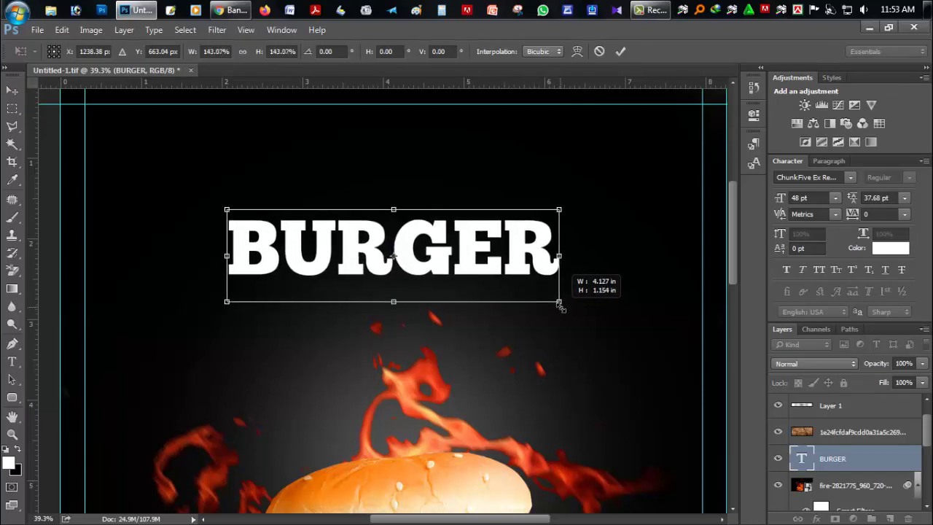
mouse_move(452, 256)
mouse_down()
mouse_move(454, 265)
mouse_move(426, 270)
mouse_up()
Apply the BURGER resize, rasterize the type and duplicate the layer.
key(Return)
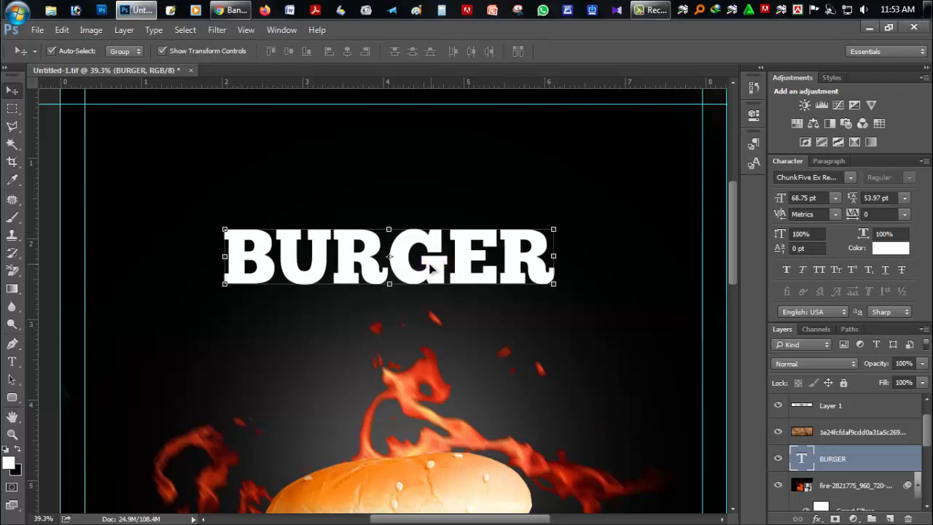
right_click(836, 461)
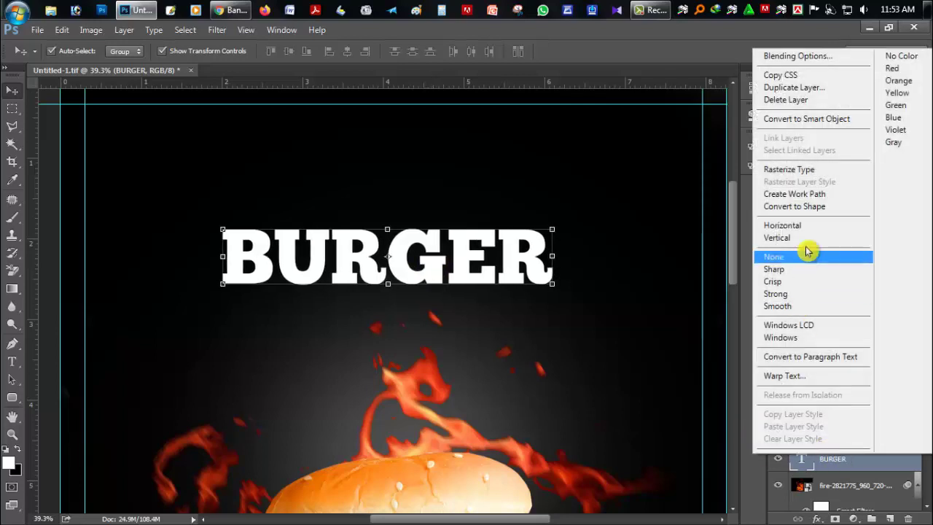
click(802, 170)
key(ctrl+j)
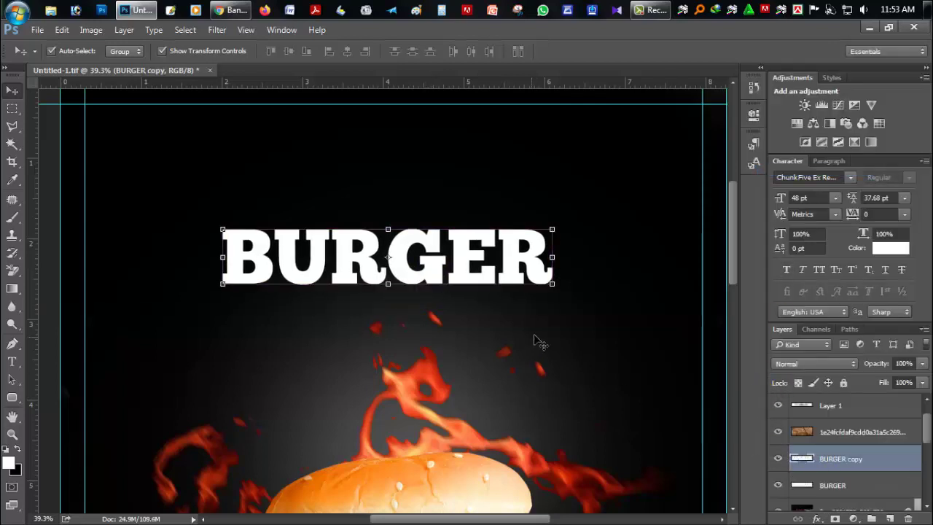
Nudge the original BURGER layer a few pixels down and right under the copy.
click(825, 485)
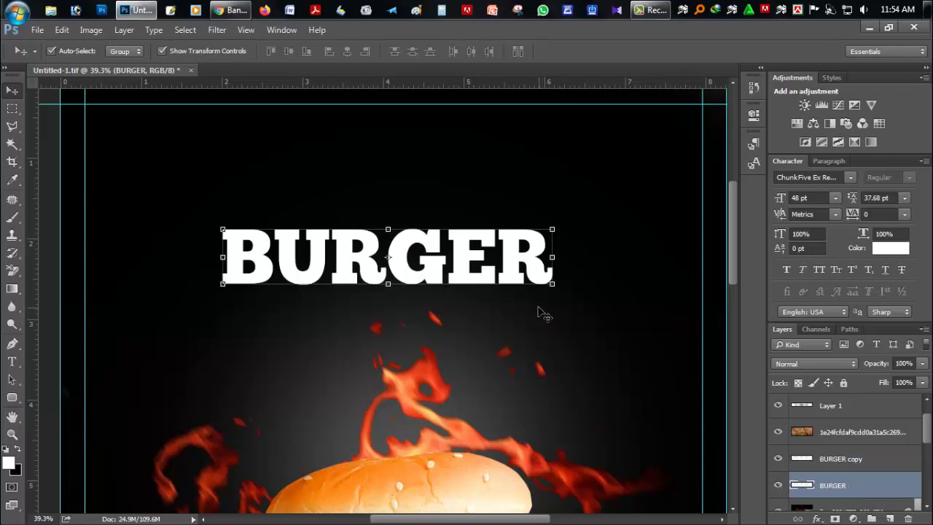
key(Down)
key(Down)
key(Down)
key(Right)
key(Right)
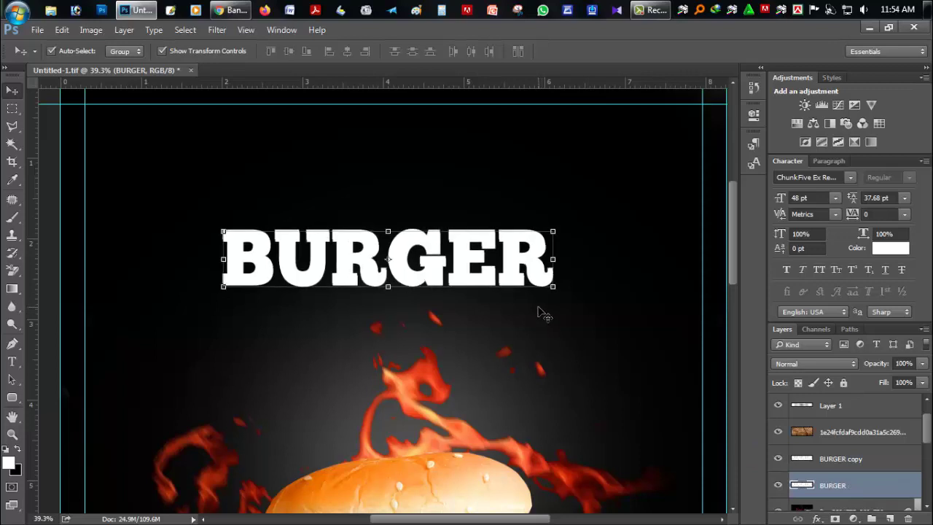
key(Left)
key(Left)
key(Left)
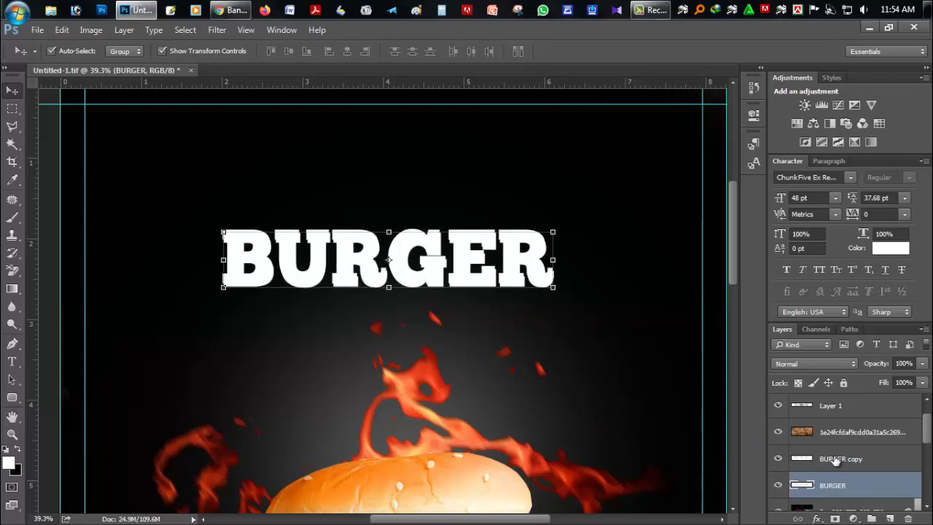
click(809, 460)
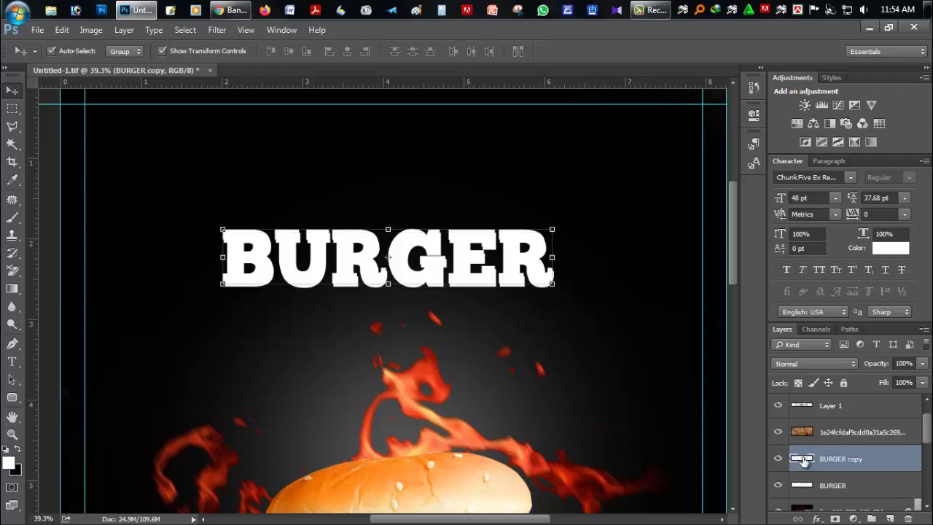
click(826, 487)
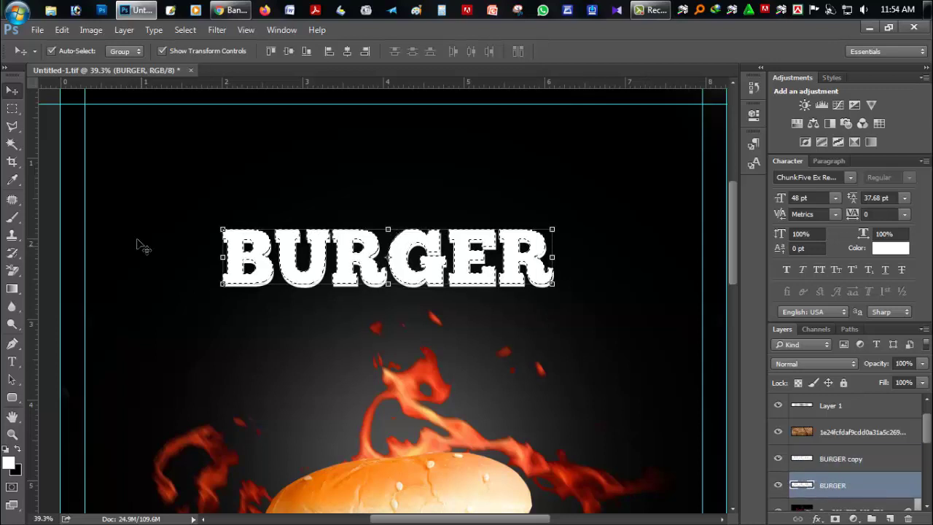
Push the BURGER shadow further down and right from the top copy.
click(14, 146)
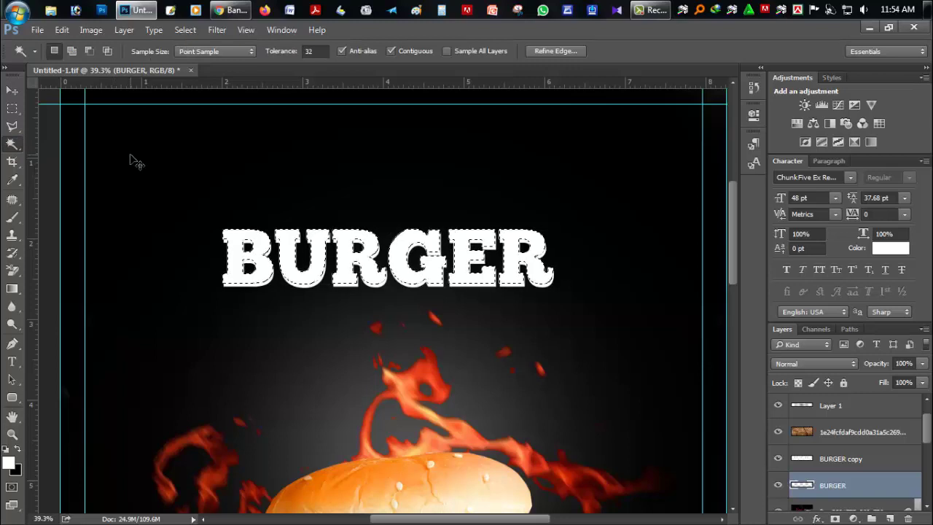
click(12, 91)
drag(266, 228, 264, 226)
key(Down)
key(Down)
key(Down)
key(Down)
key(Down)
key(Down)
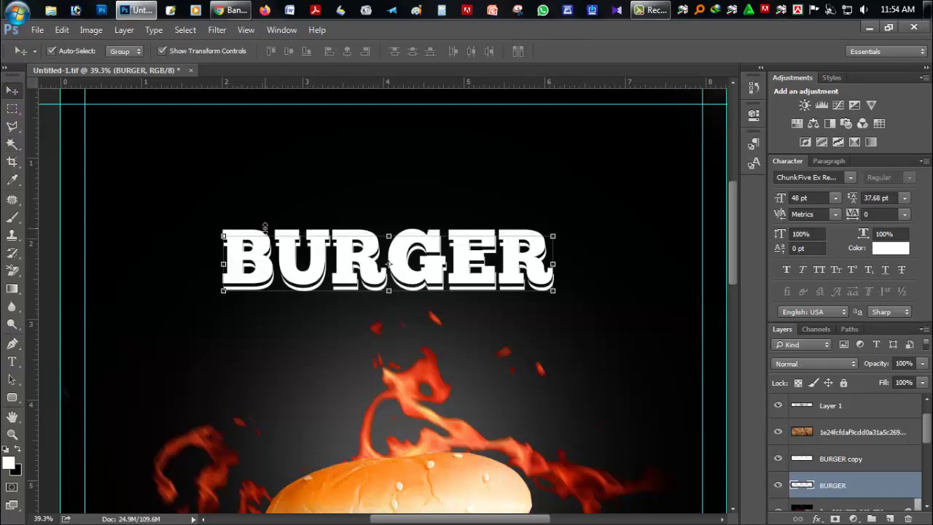
key(Up)
key(Right)
key(Right)
key(Right)
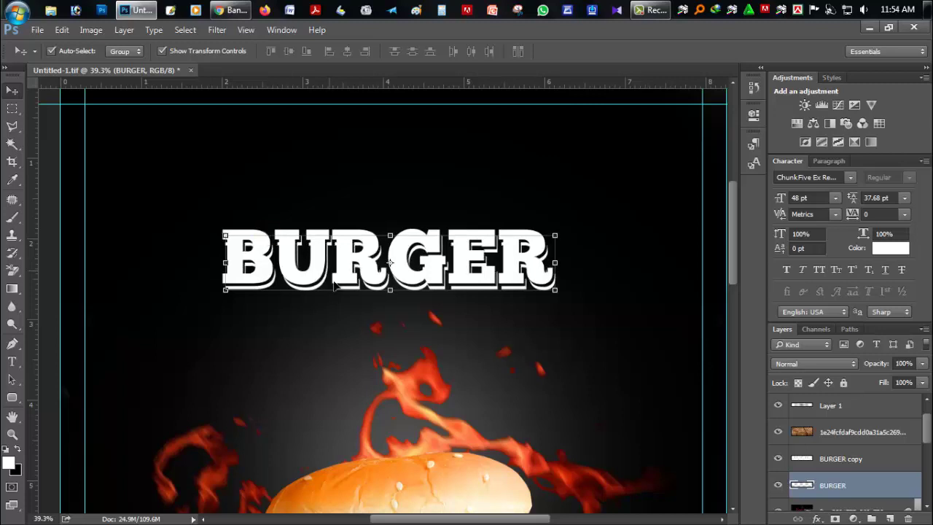
Save the poster with Ctrl+S.
click(13, 417)
scroll(121, 381, down, 3)
scroll(219, 292, down, 2)
scroll(394, 185, up, 5)
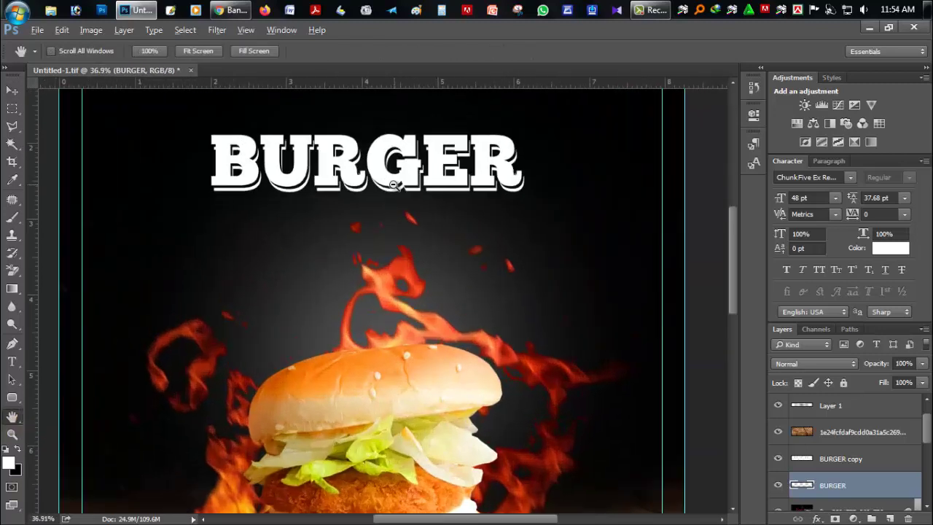
scroll(397, 201, up, 1)
scroll(395, 211, up, 1)
key(ctrl+s)
Type the word MAXIM above BURGER.
scroll(394, 219, up, 1)
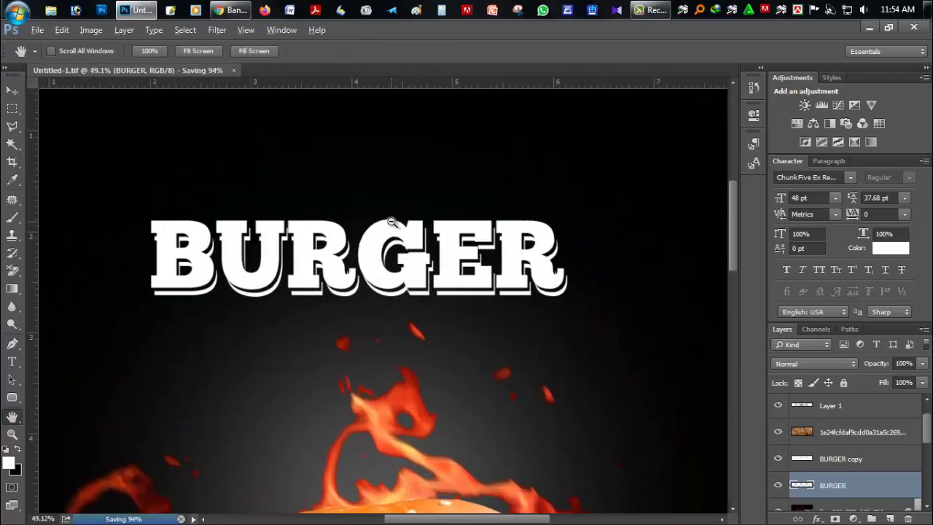
scroll(391, 223, up, 1)
scroll(416, 232, up, 2)
click(11, 361)
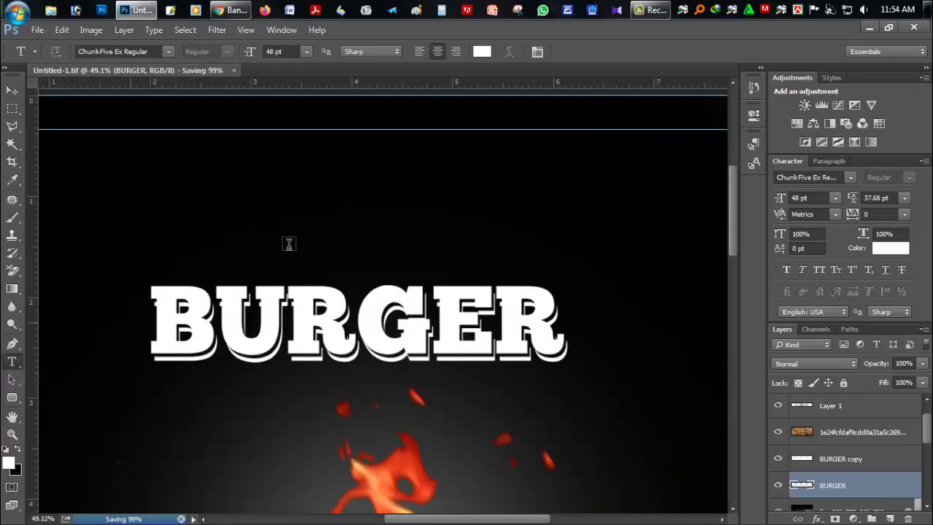
click(310, 236)
text(M)
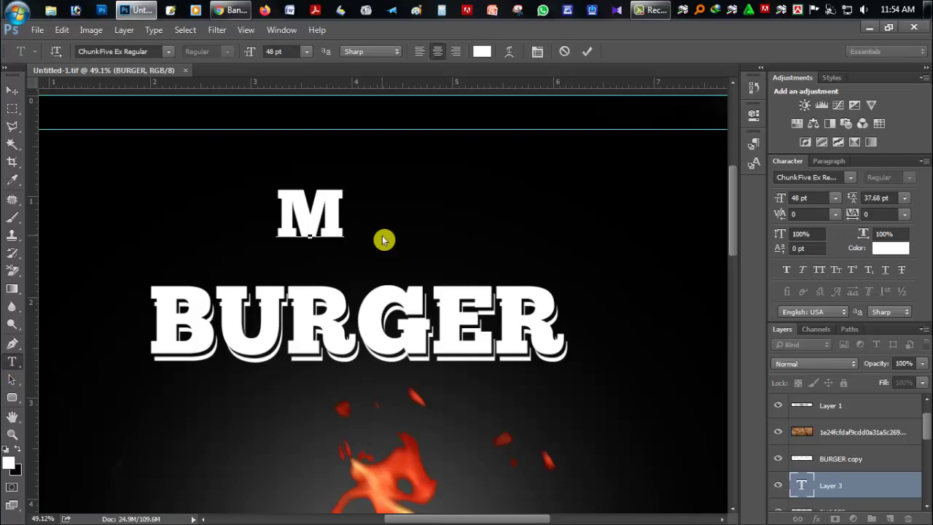
text(AS)
key(BackSpace)
text(X)
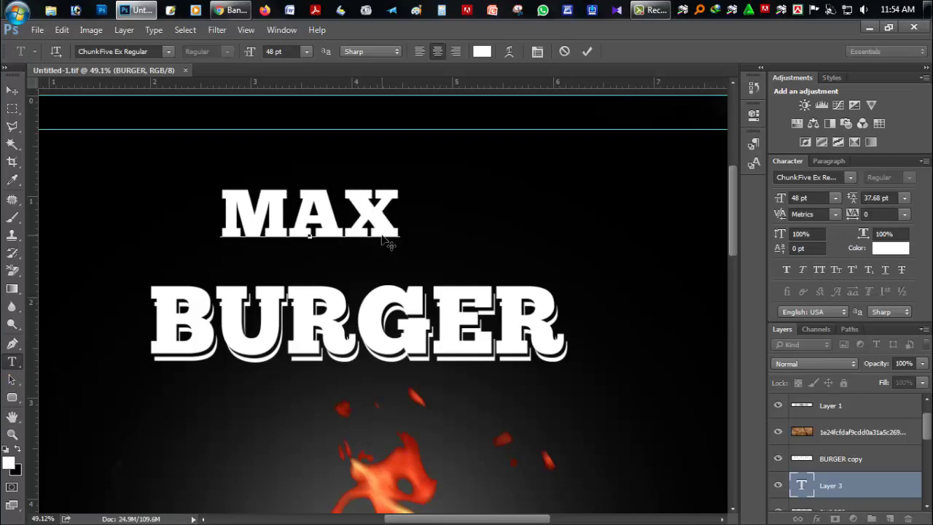
text(IM)
click(12, 90)
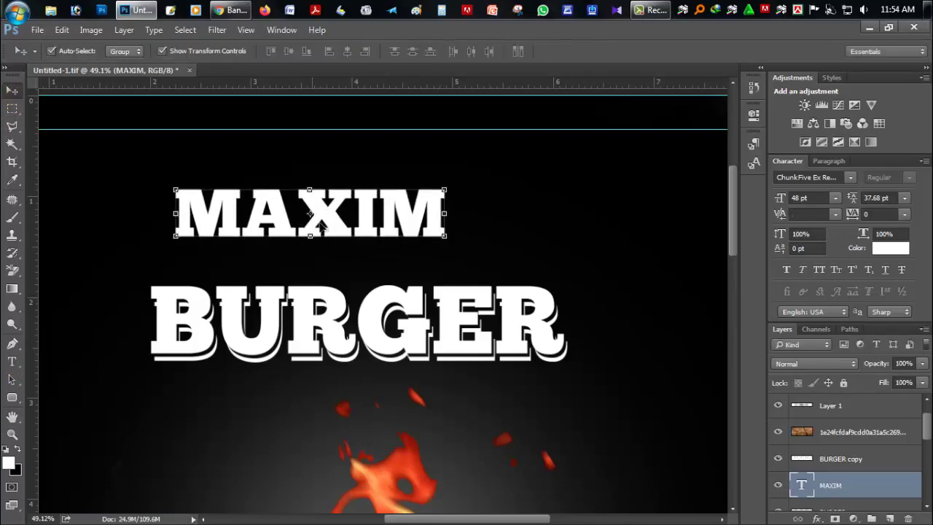
Centre MAXIM over BURGER, shrink it slightly and lower it closer.
drag(327, 225, 382, 253)
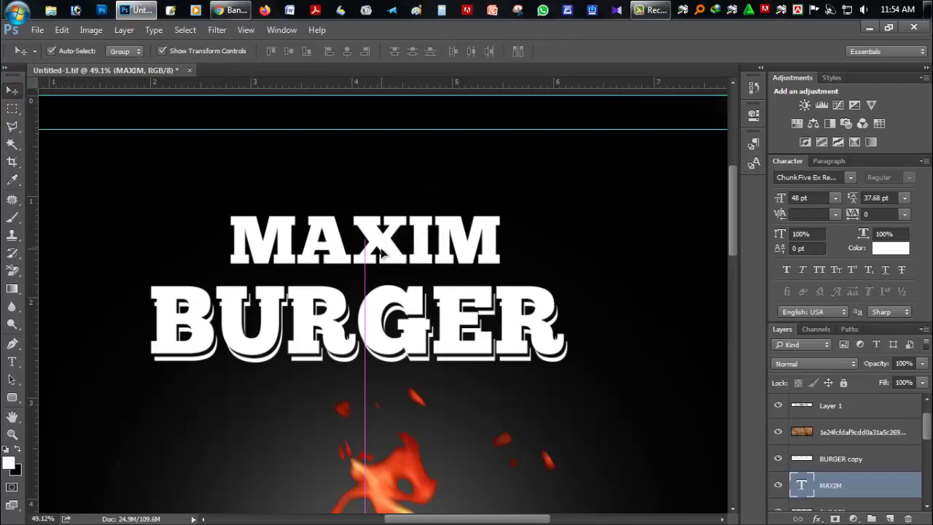
key(ctrl+t)
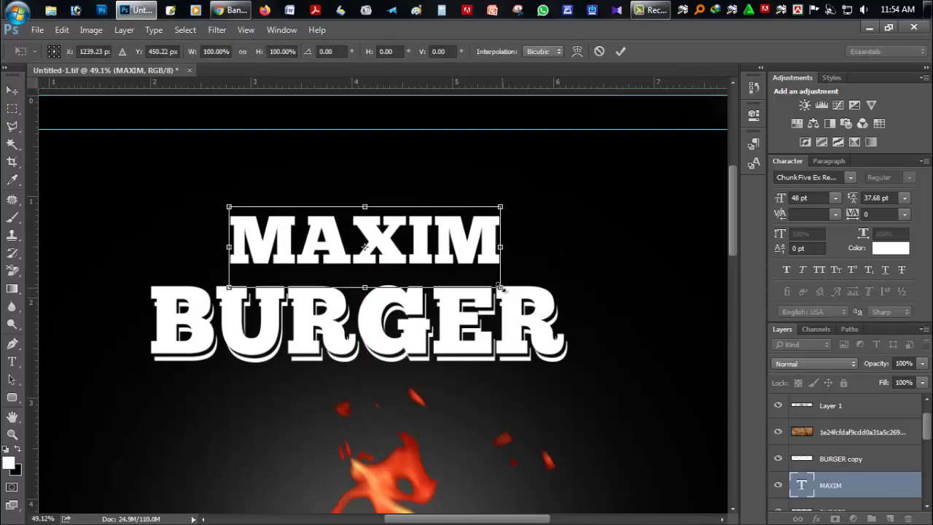
drag(500, 288, 489, 270)
drag(409, 234, 409, 255)
key(Return)
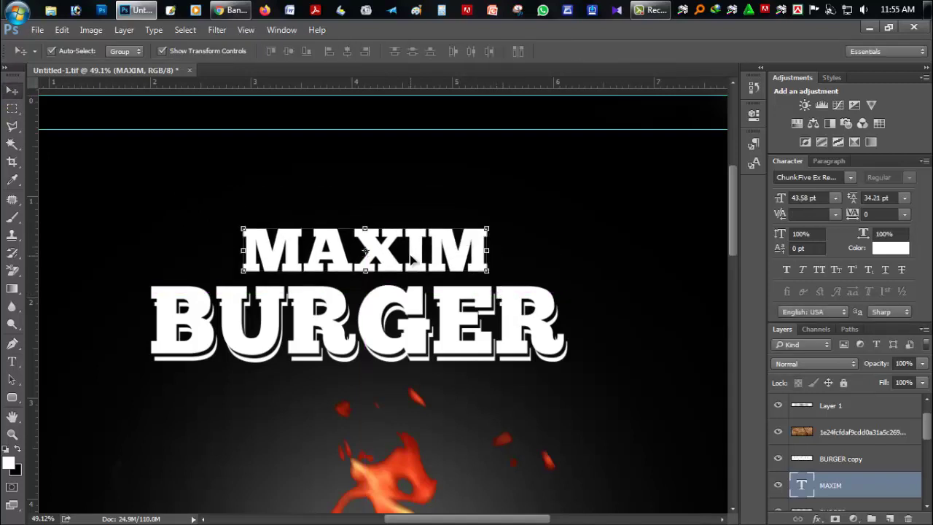
Rasterize the MAXIM type layer.
right_click(821, 487)
key(Escape)
right_click(824, 487)
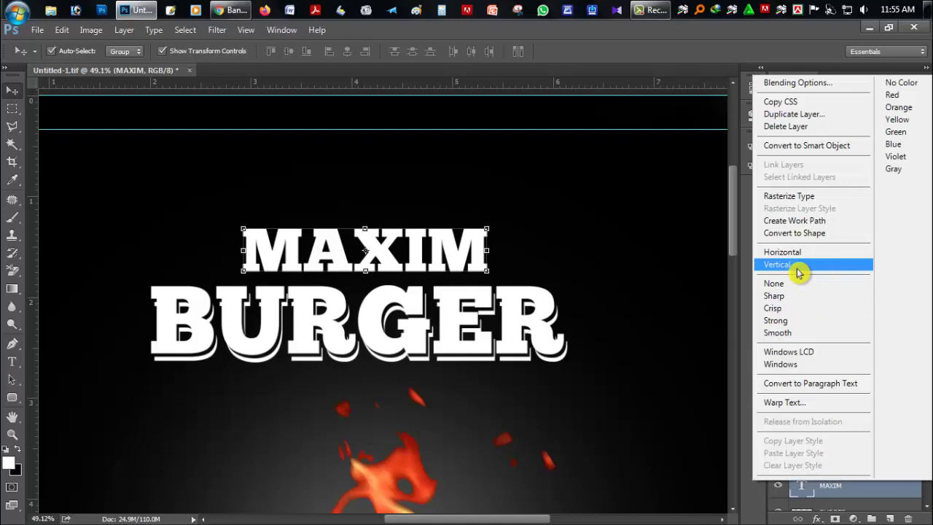
click(788, 196)
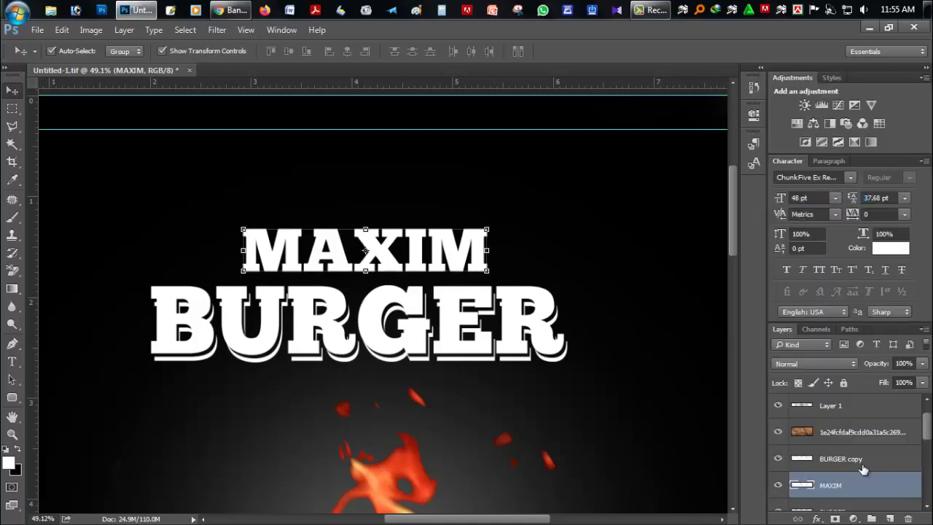
Place the dust texture from the BURGER BANNER folder, shrunk, over MAXIM.
click(869, 27)
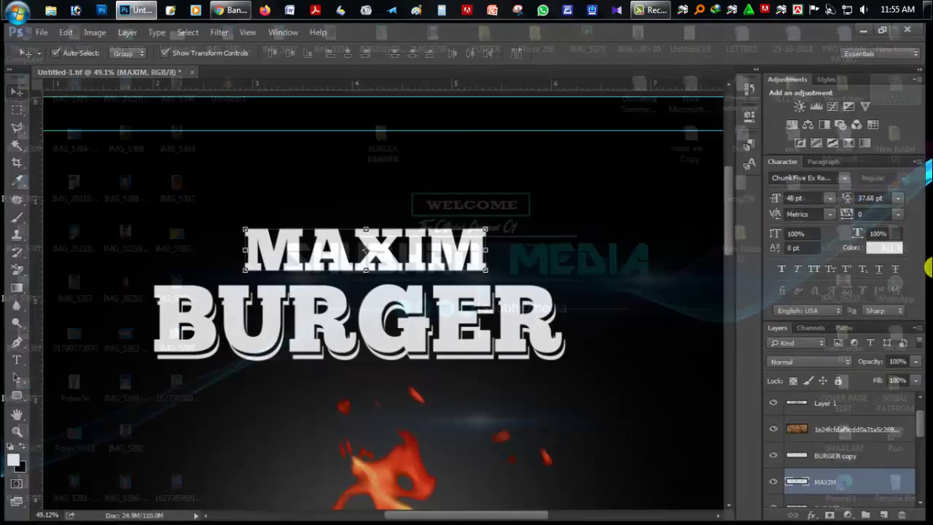
double_click(379, 140)
drag(264, 186, 355, 233)
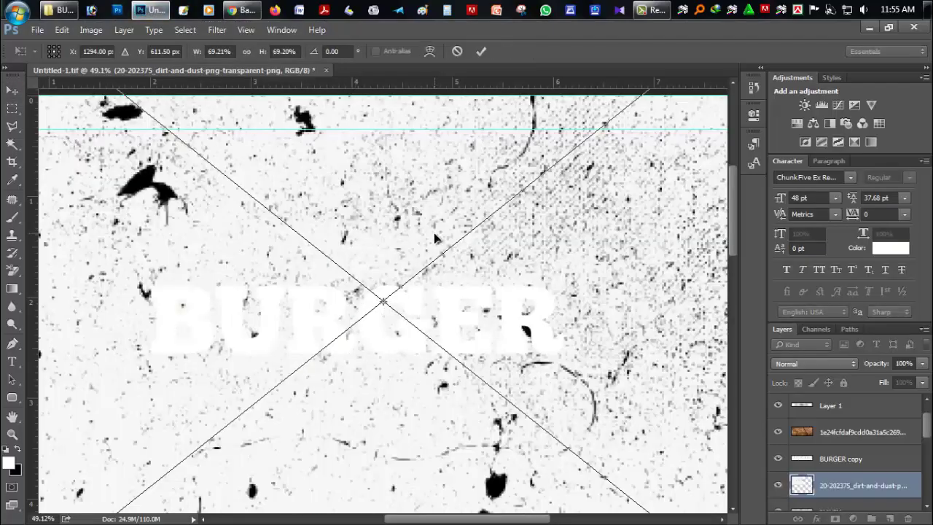
drag(692, 430, 432, 249)
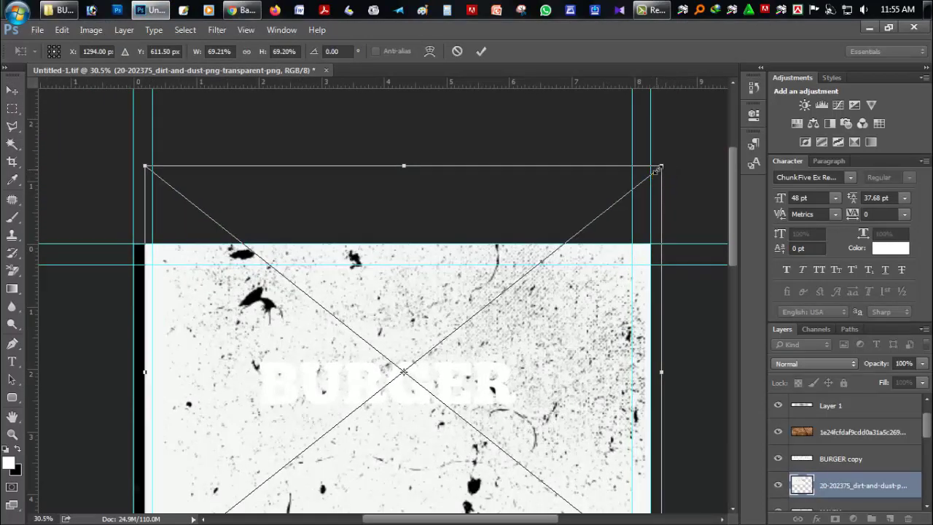
drag(657, 169, 479, 317)
scroll(400, 350, up, 3)
drag(349, 347, 336, 255)
key(Return)
Clip the dust texture to MAXIM's letters and enlarge it over them.
click(230, 340)
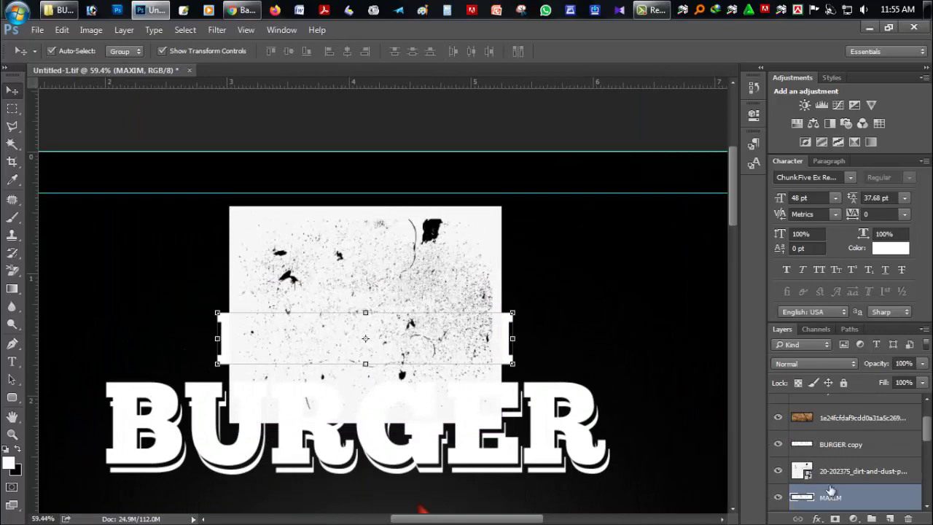
right_click(859, 471)
click(809, 258)
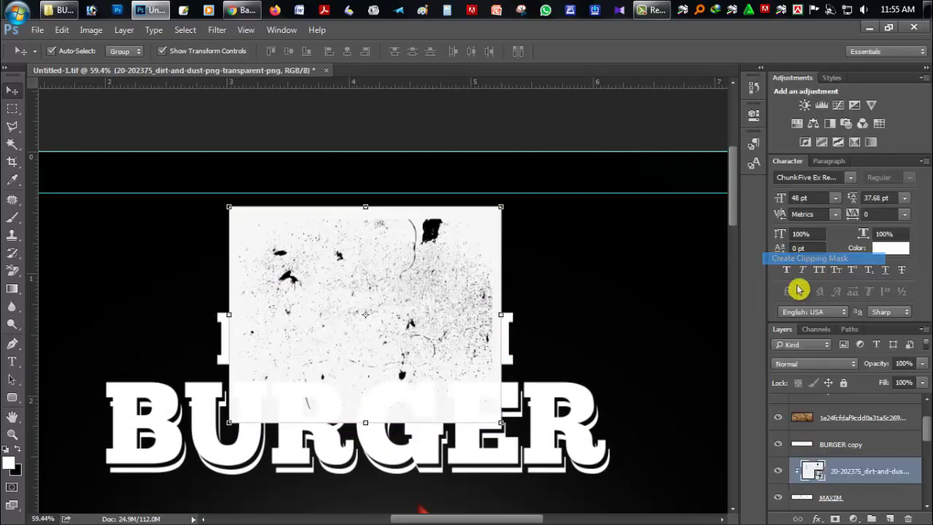
drag(500, 206, 545, 167)
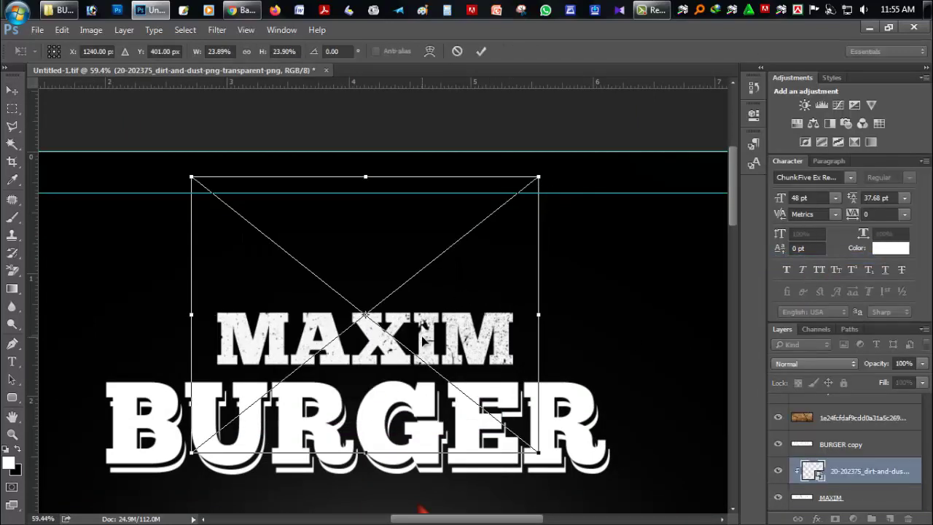
key(Return)
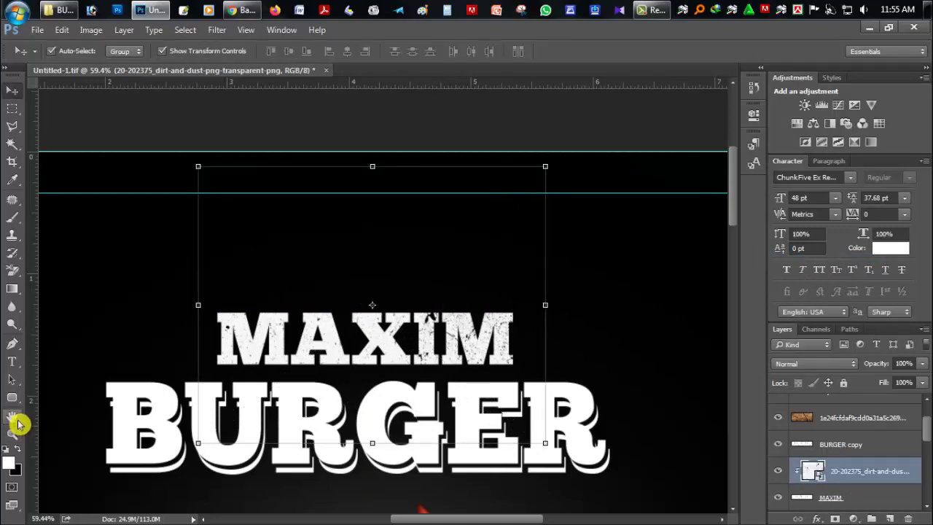
Zoom out to the whole poster and save it.
double_click(18, 421)
scroll(291, 350, down, 1)
scroll(381, 337, up, 1)
key(ctrl+s)
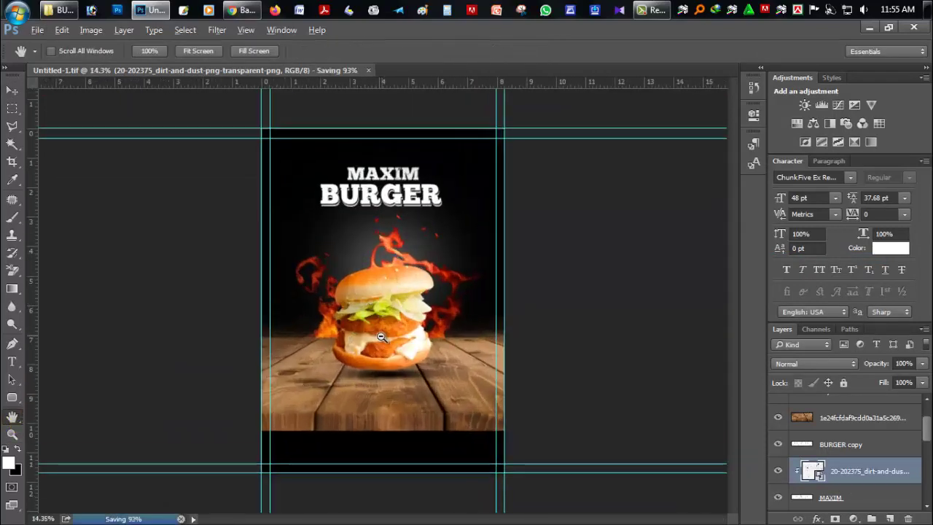
scroll(381, 337, up, 1)
scroll(432, 414, down, 1)
scroll(586, 421, up, 1)
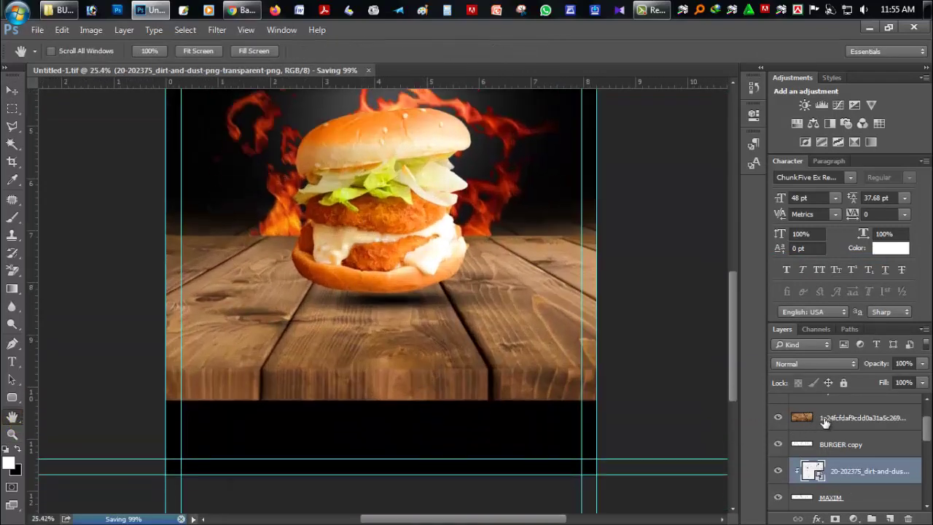
Mask the wood layer and soft-brush its bottom edge into black, then save.
click(824, 422)
click(11, 108)
click(818, 512)
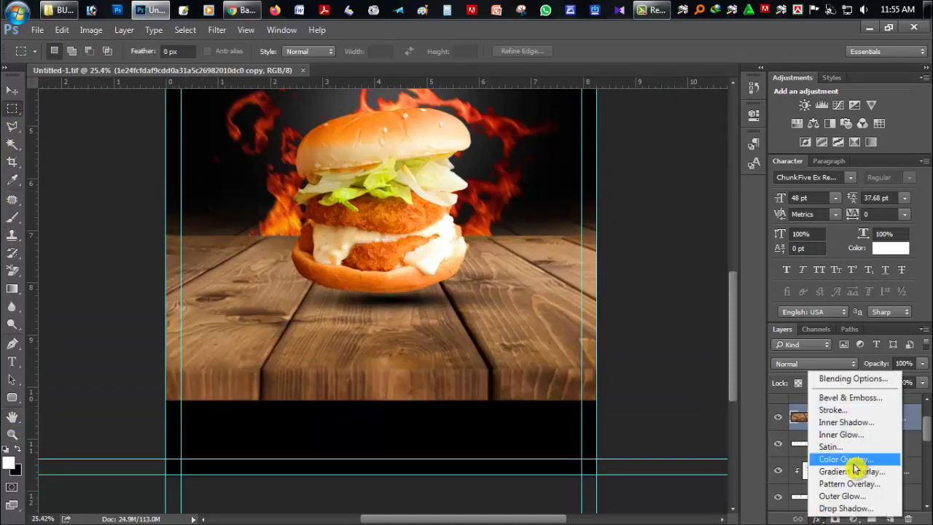
click(834, 518)
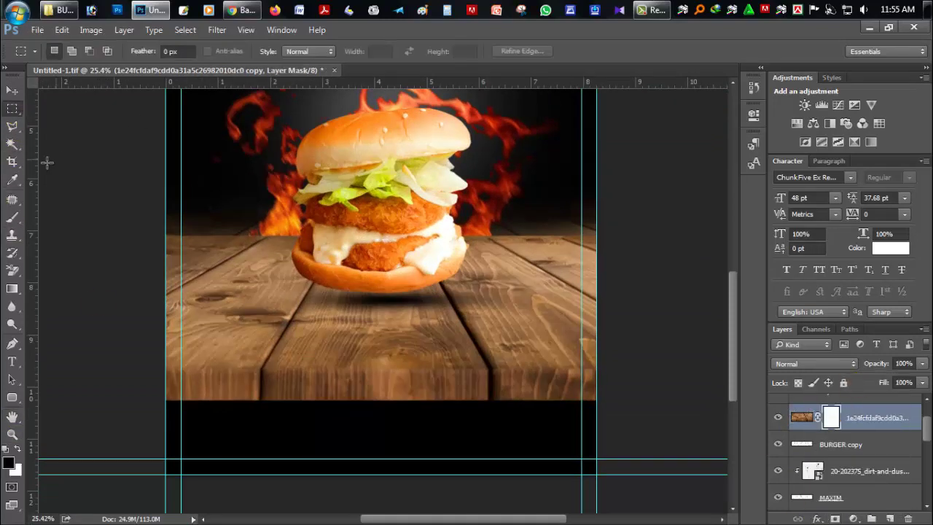
click(12, 216)
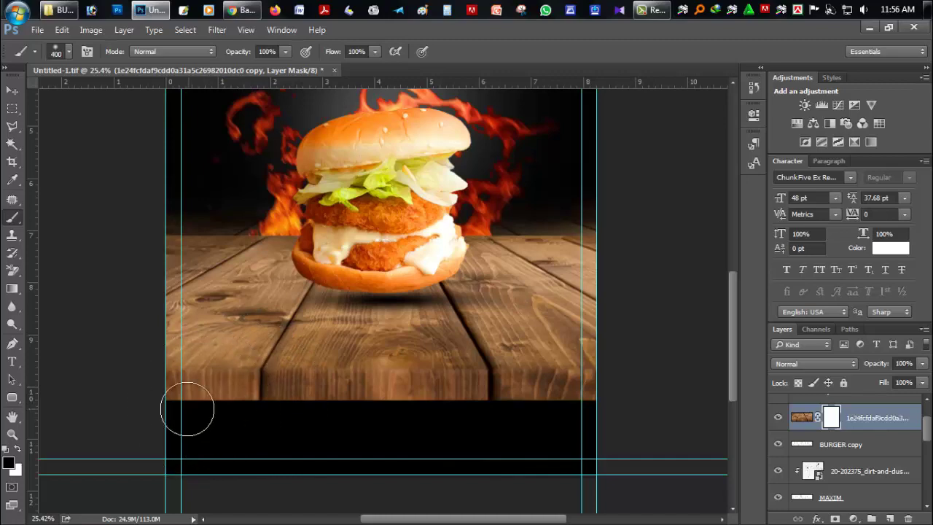
mouse_move(188, 409)
mouse_down()
mouse_move(583, 411)
mouse_move(353, 421)
mouse_up()
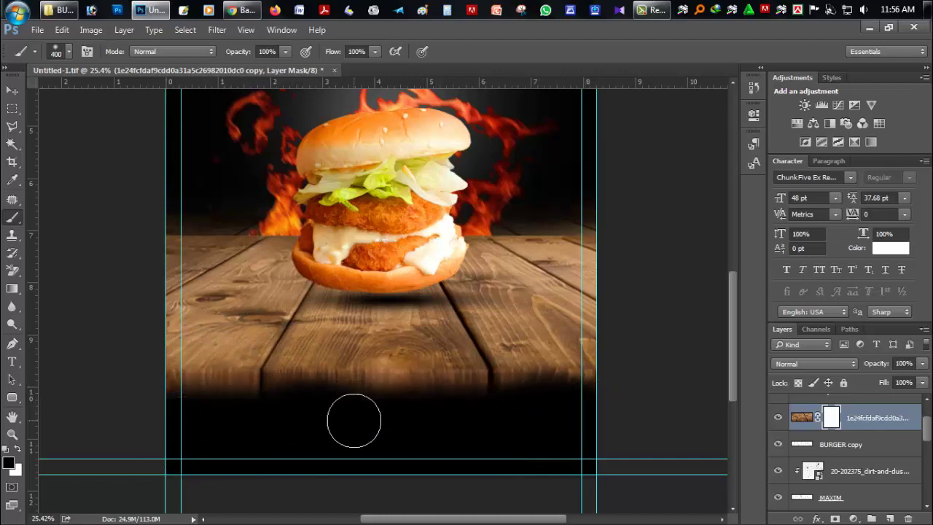
double_click(11, 419)
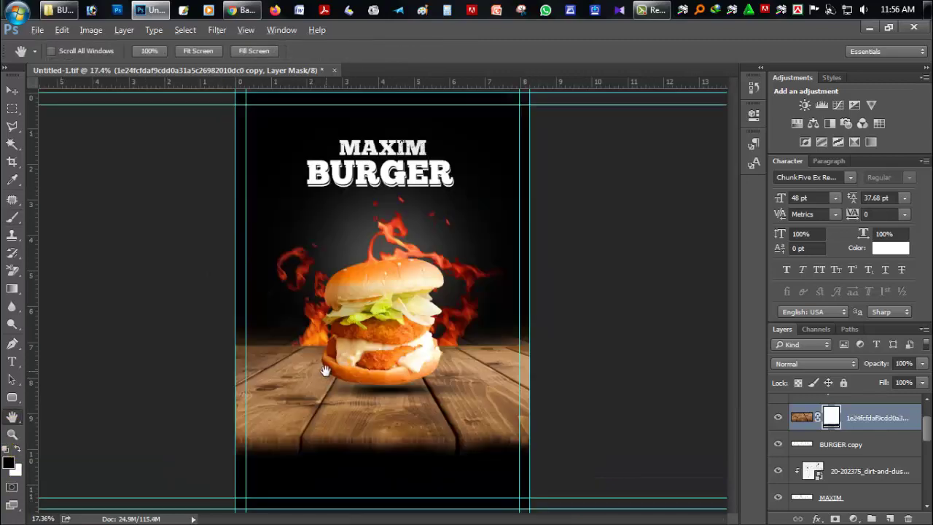
key(ctrl+s)
Select the hamburger layer and choose the large smoke brush preset.
key(v)
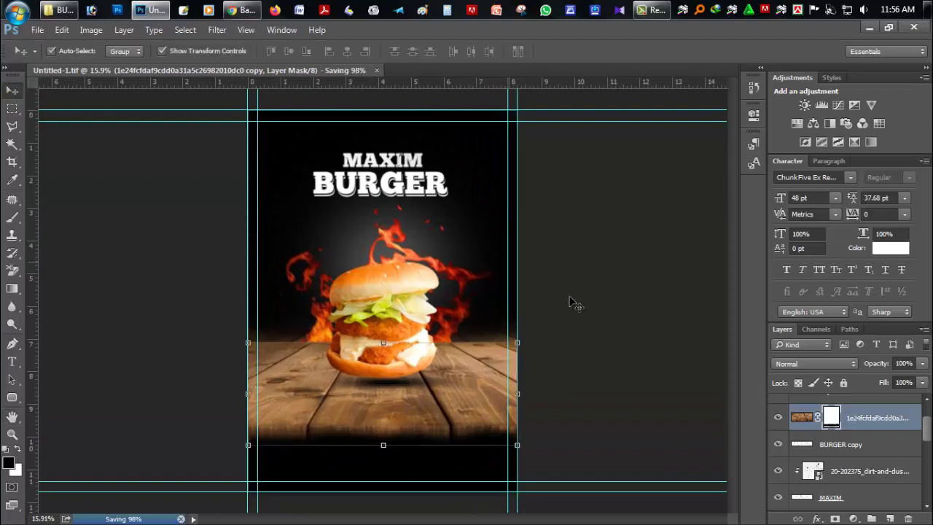
scroll(832, 415, up, 2)
click(862, 413)
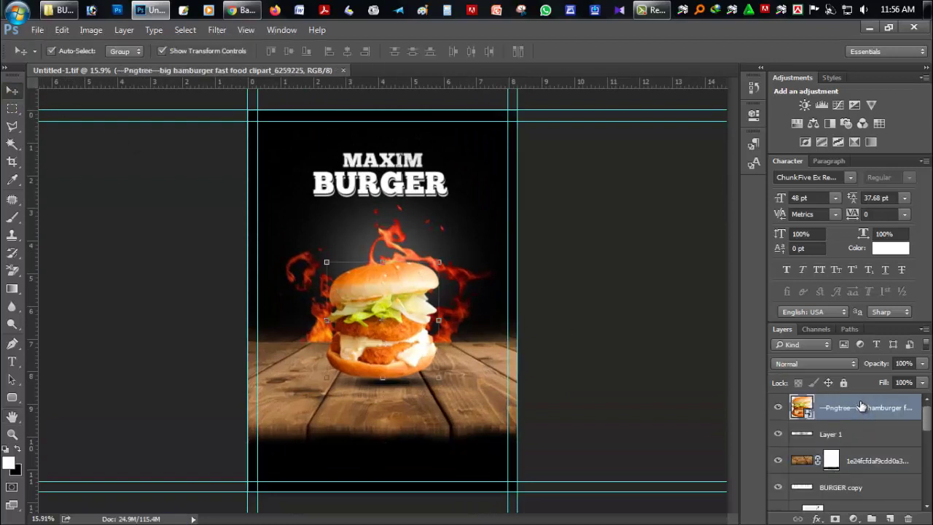
key(b)
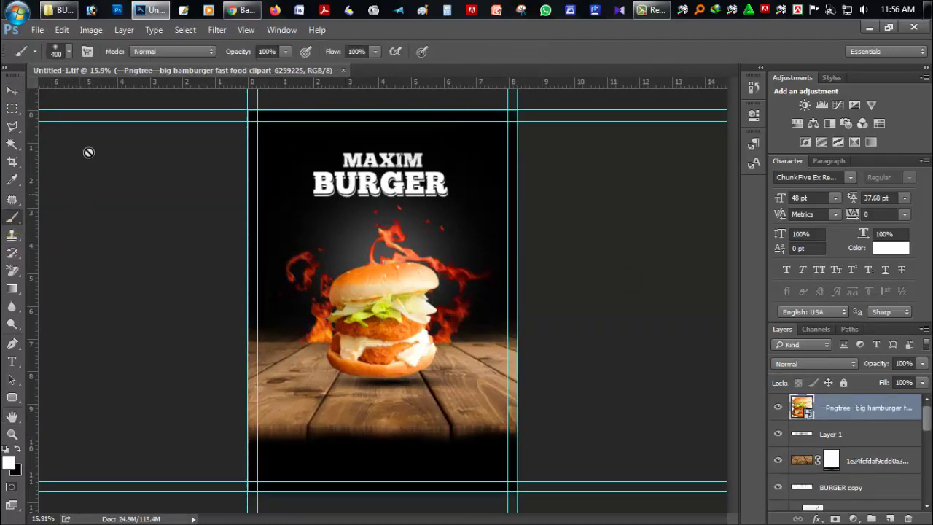
click(68, 51)
scroll(109, 233, down, 3)
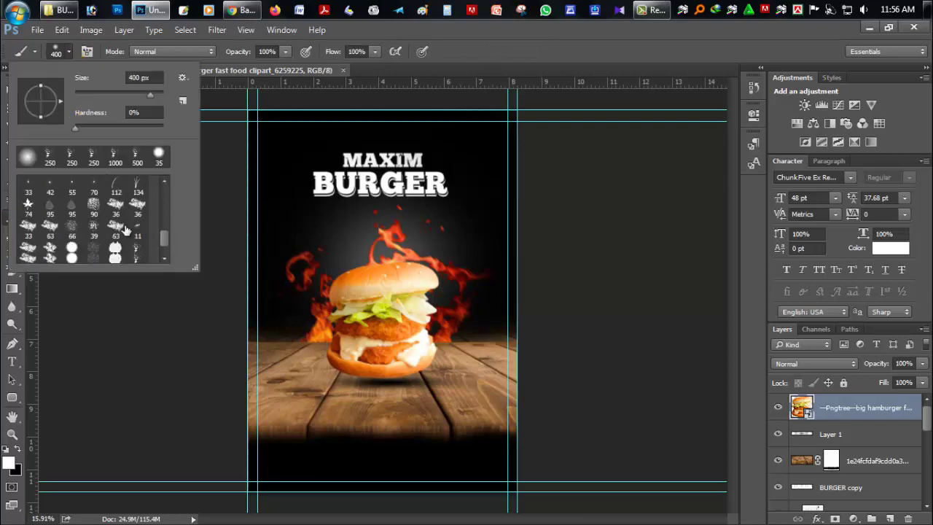
scroll(110, 233, down, 2)
double_click(32, 253)
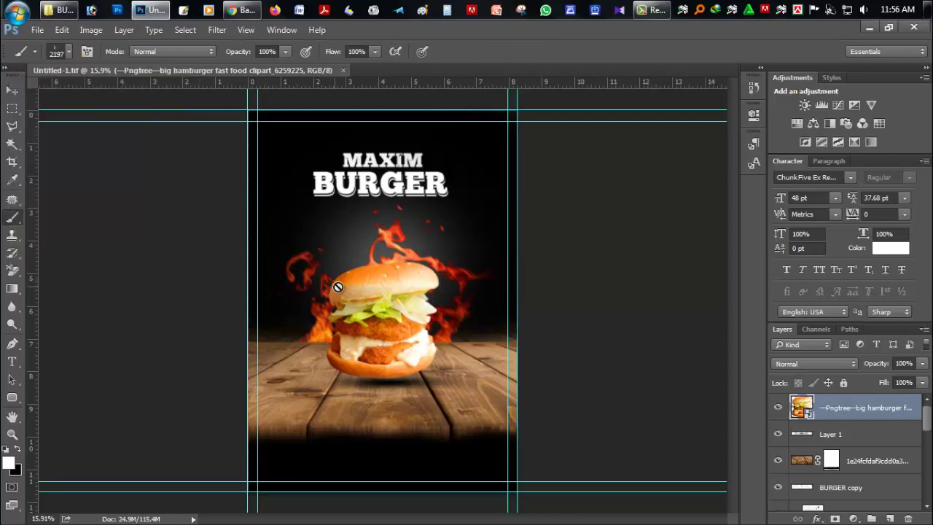
Add a new empty layer beneath the burger and try stamping white smoke over it.
click(890, 517)
drag(845, 407, 846, 439)
ctrl+click(802, 407)
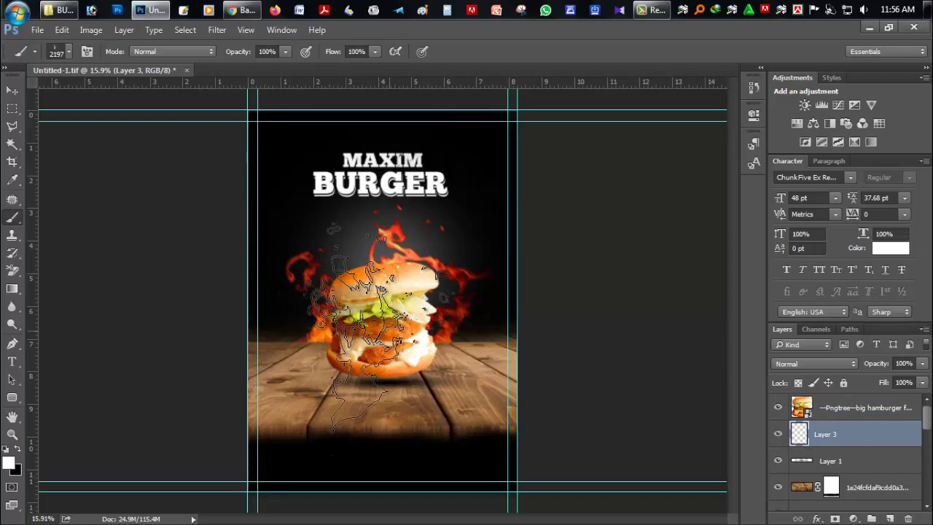
key(ctrl+d)
click(68, 52)
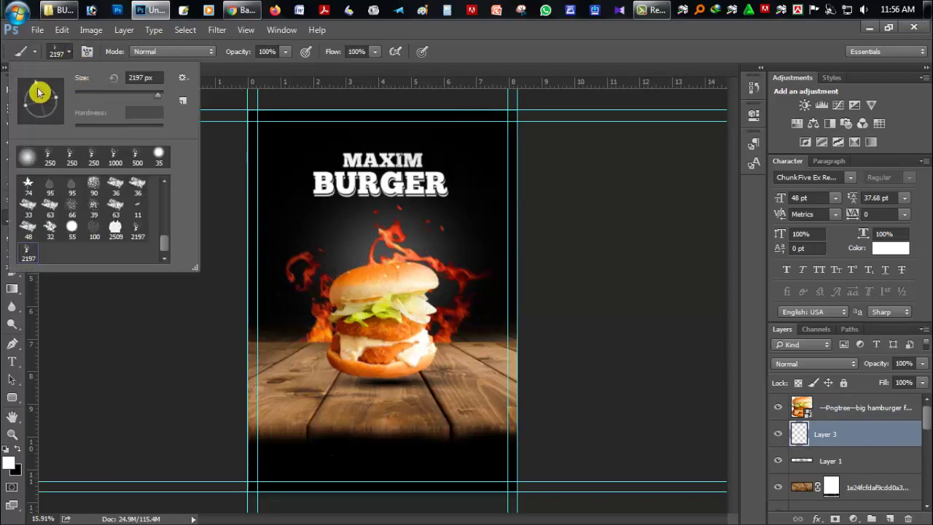
click(365, 342)
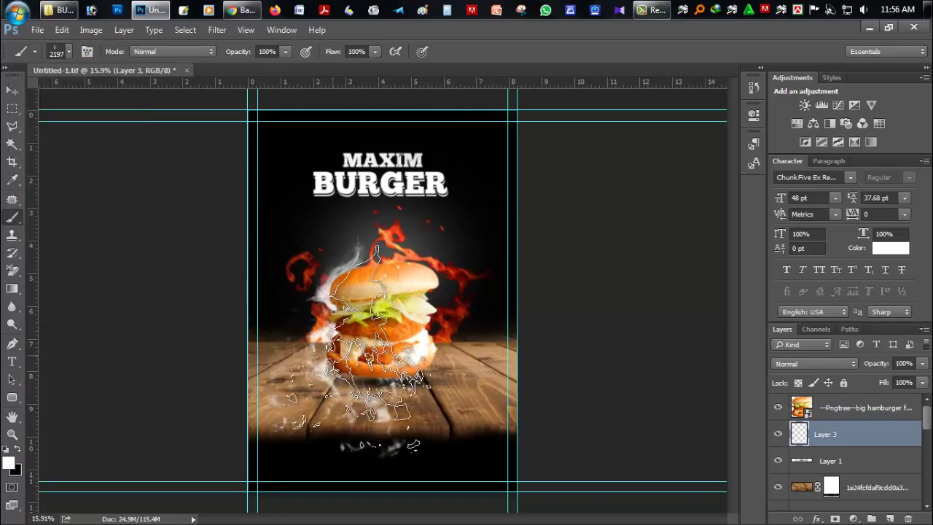
key(ctrl+z)
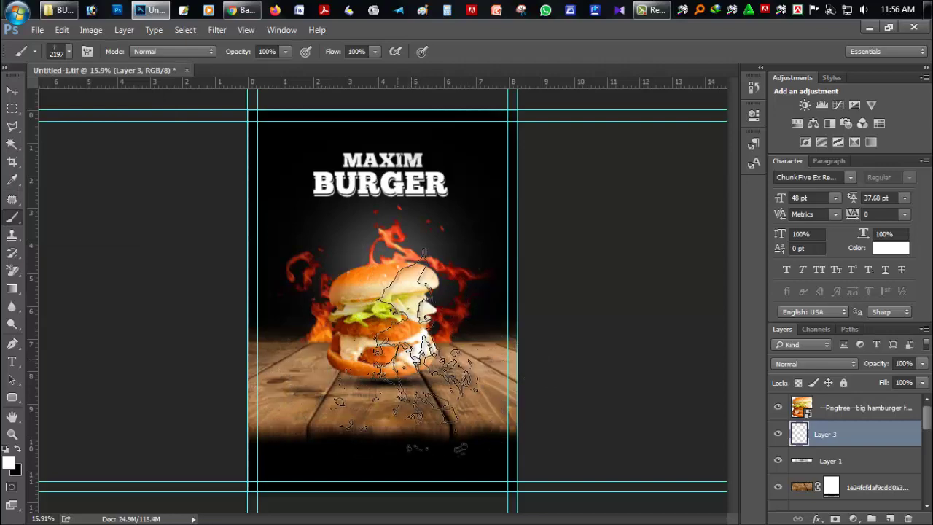
key(ctrl+z)
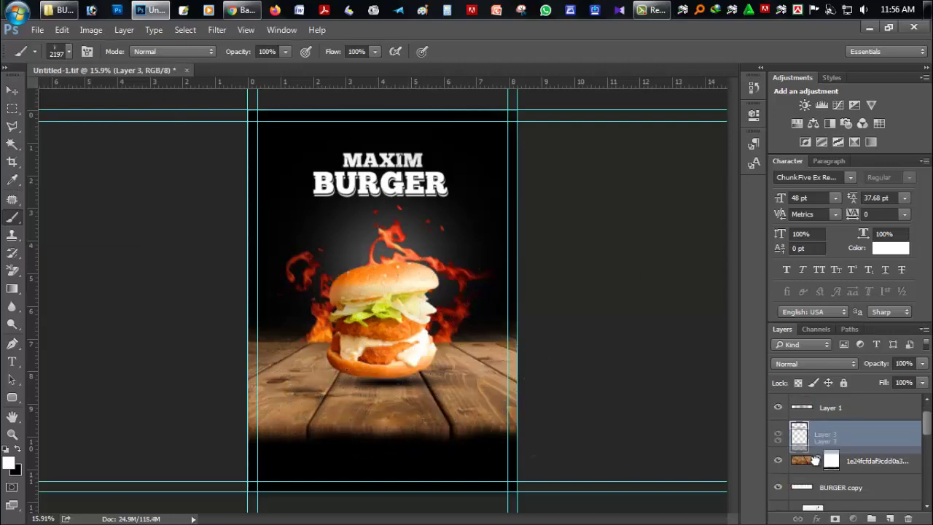
Move the smoke layer below the wood layer and stamp white smoke puffs behind the burger.
drag(821, 446, 816, 475)
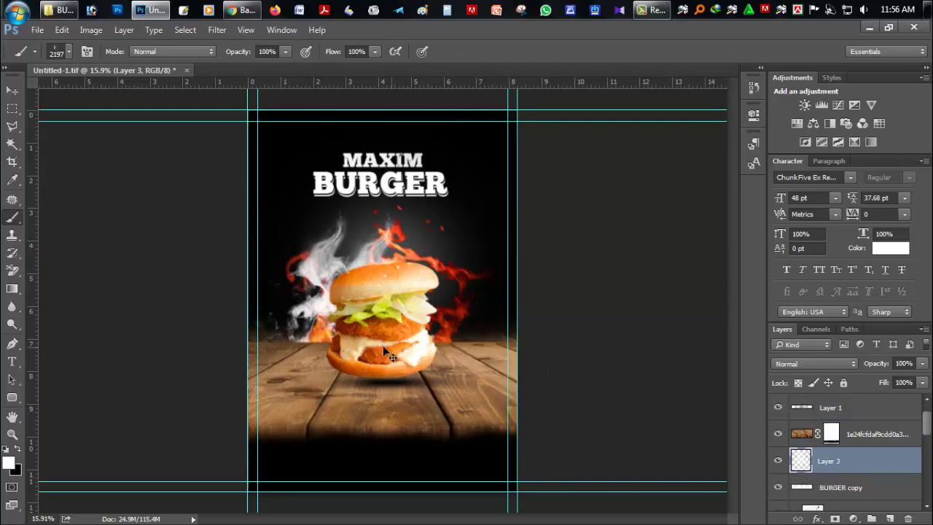
click(350, 328)
click(422, 346)
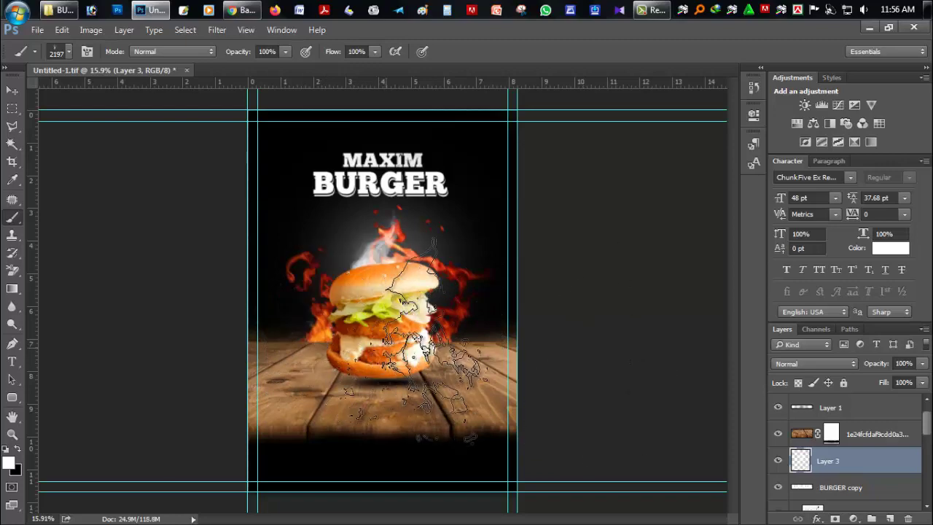
key(ctrl+z)
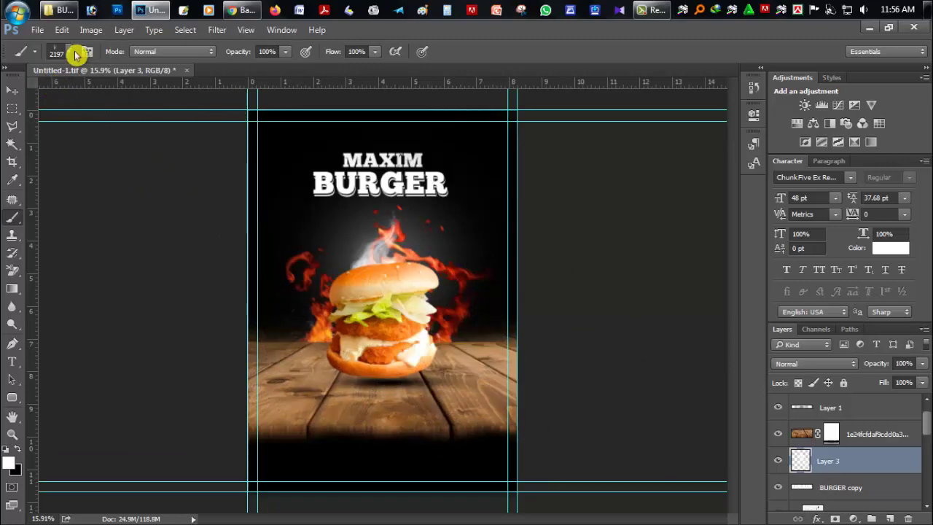
click(65, 55)
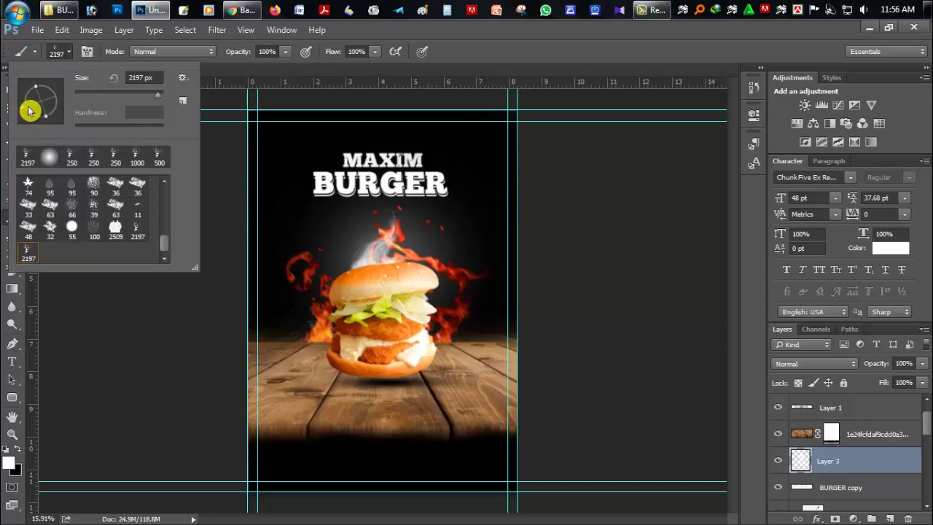
click(434, 328)
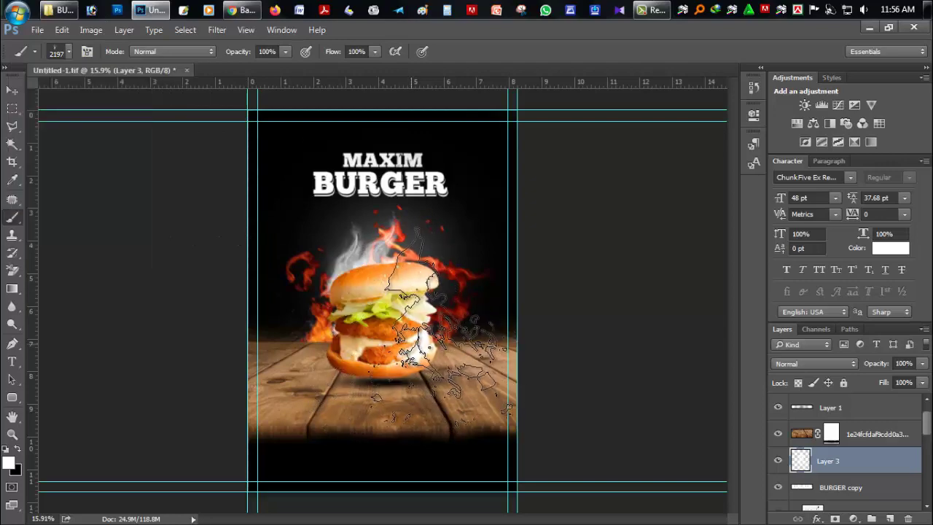
Lower the smoke layer's fill to 31% and view the whole poster.
scroll(693, 414, down, 1)
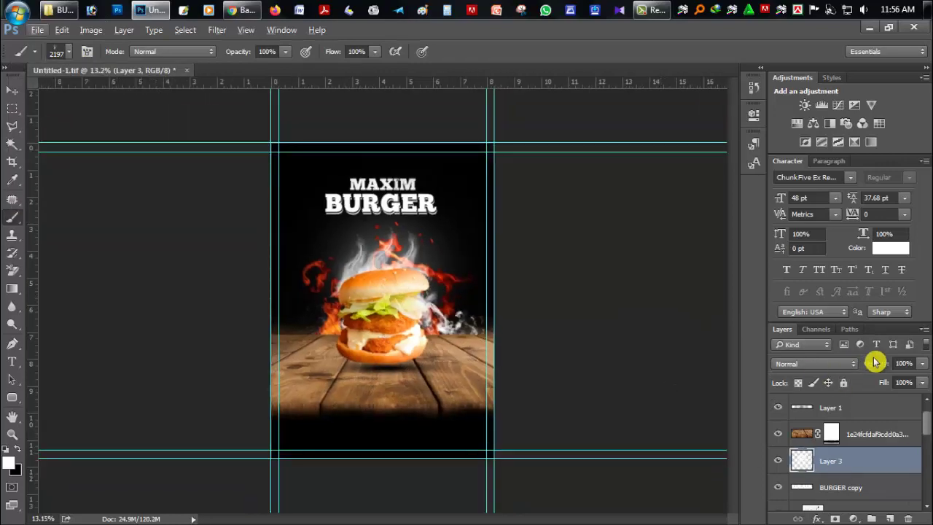
drag(924, 386, 875, 399)
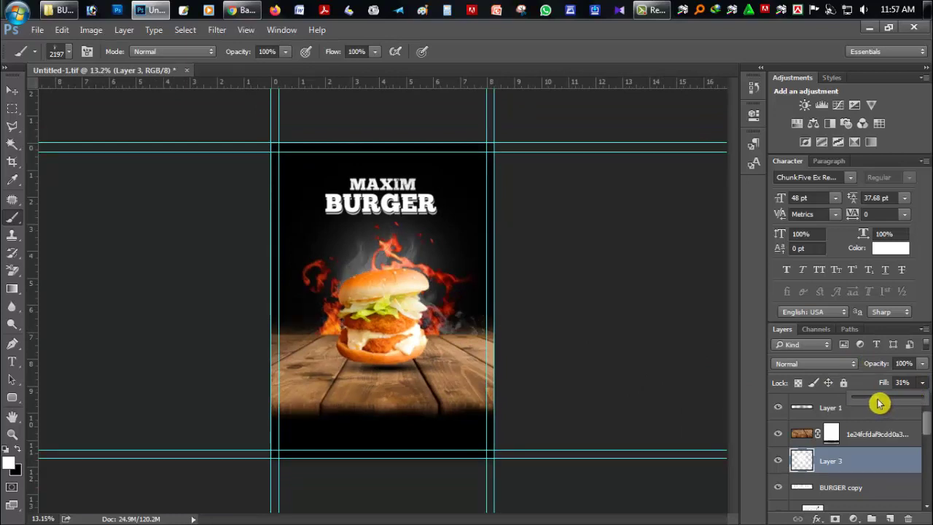
double_click(11, 416)
alt+click(160, 362)
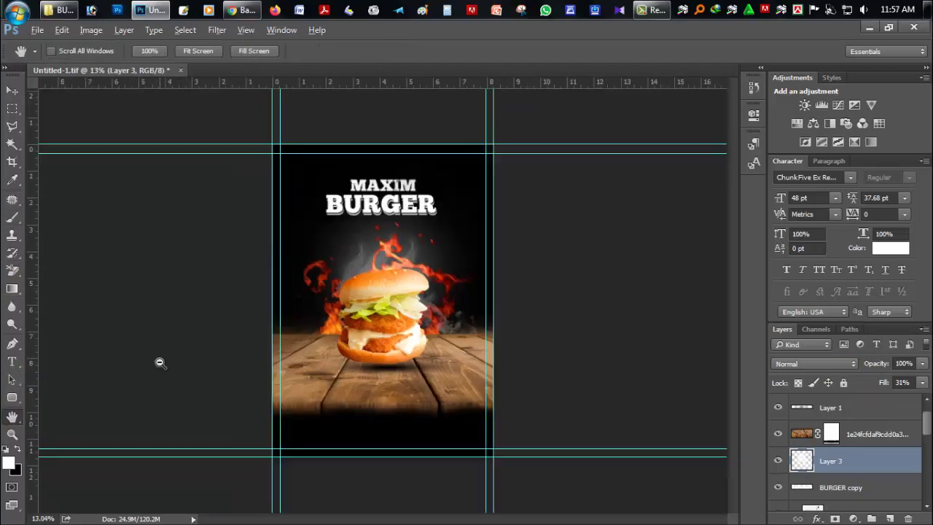
scroll(159, 363, down, 2)
scroll(206, 320, down, 2)
scroll(206, 320, up, 3)
Save the poster with the new smoke layer.
click(12, 143)
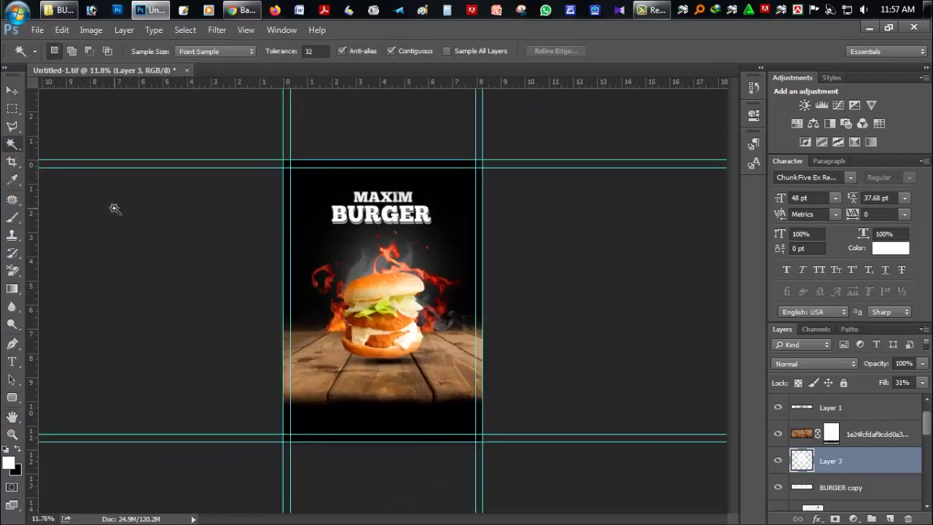
key(ctrl+s)
scroll(312, 246, down, 3)
scroll(300, 285, up, 1)
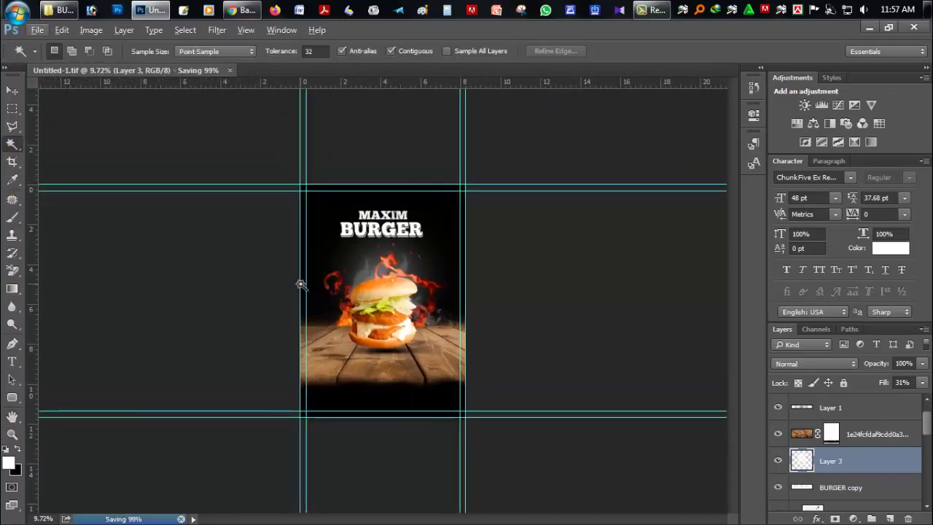
scroll(357, 303, up, 2)
scroll(389, 283, up, 1)
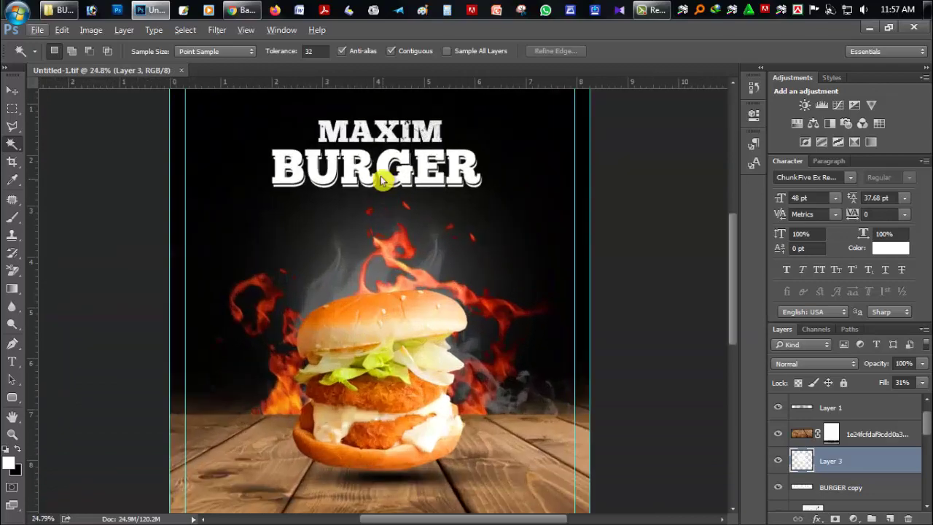
scroll(381, 179, up, 1)
scroll(408, 182, up, 1)
scroll(415, 183, up, 1)
scroll(266, 170, up, 1)
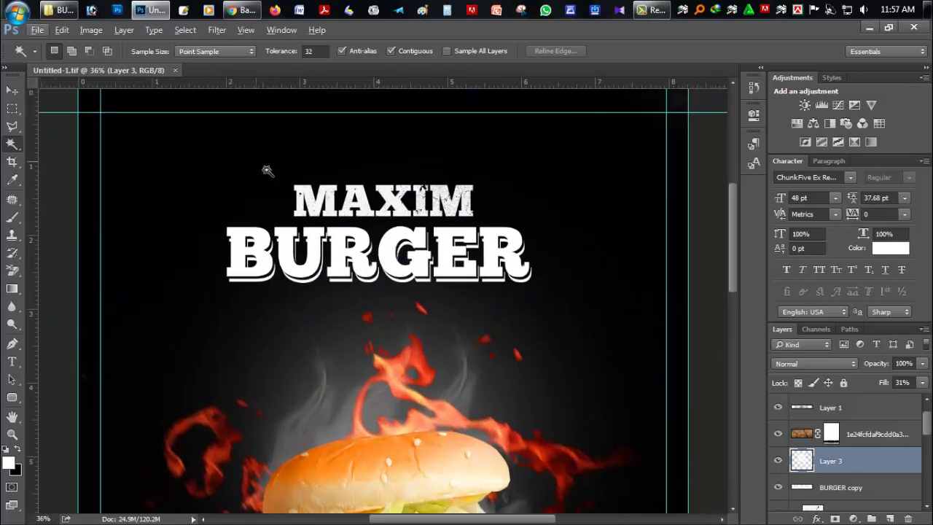
Draw a thin swash flourish custom shape below the title.
right_click(13, 404)
click(44, 457)
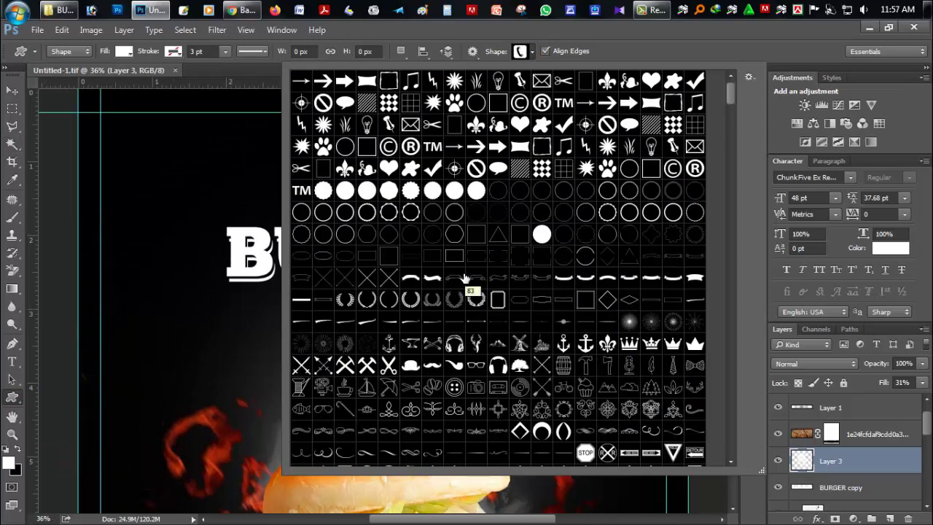
drag(739, 96, 733, 109)
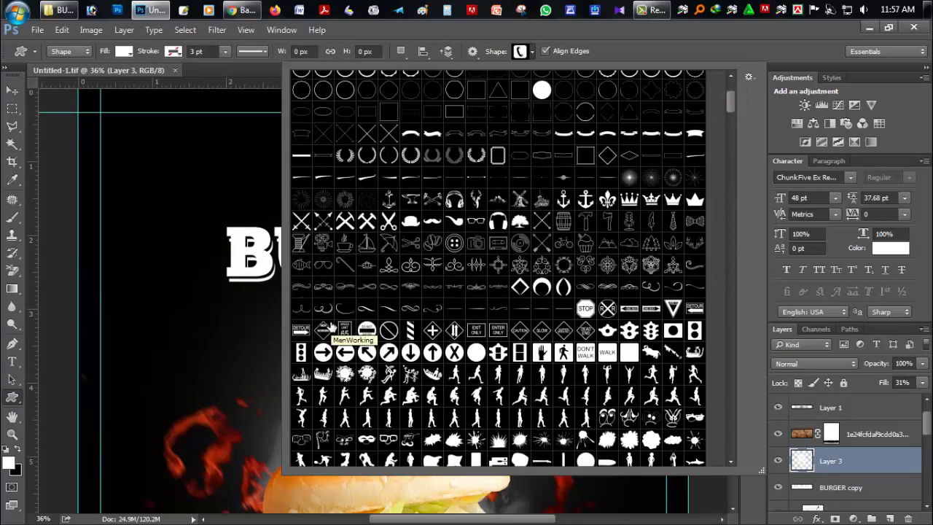
double_click(498, 307)
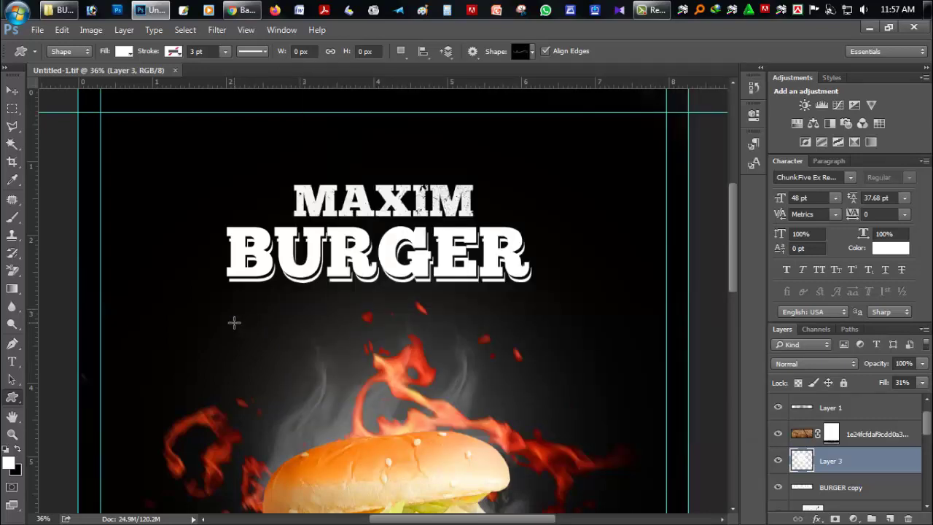
drag(232, 318, 529, 371)
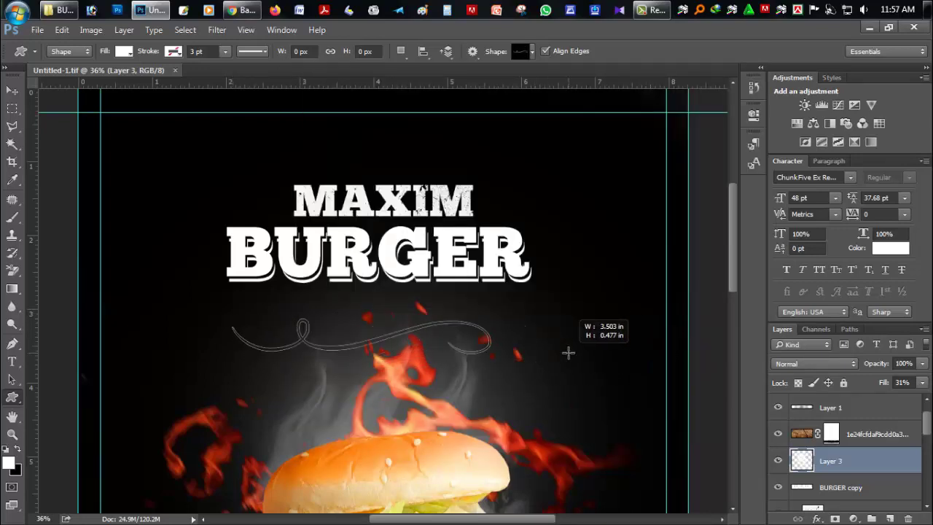
Move the swash under the BURGER word and enlarge it over the title.
click(12, 90)
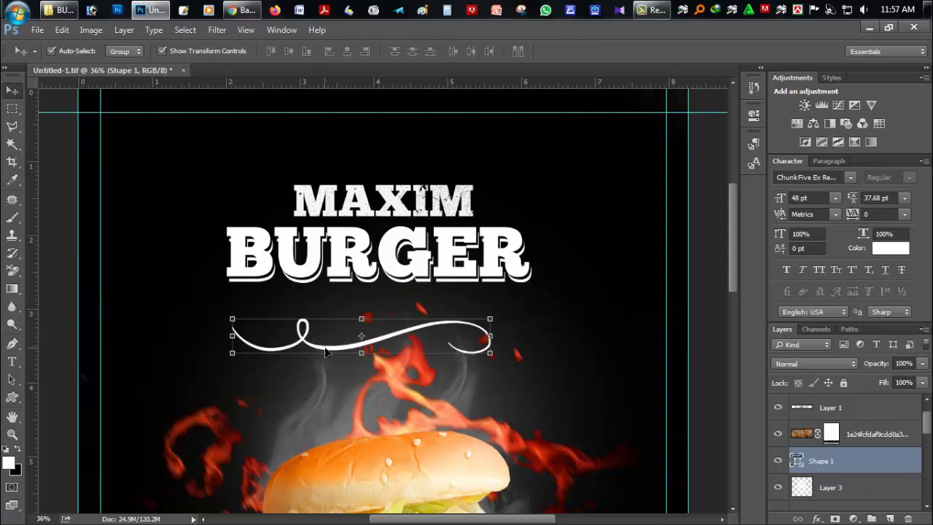
drag(325, 352, 374, 322)
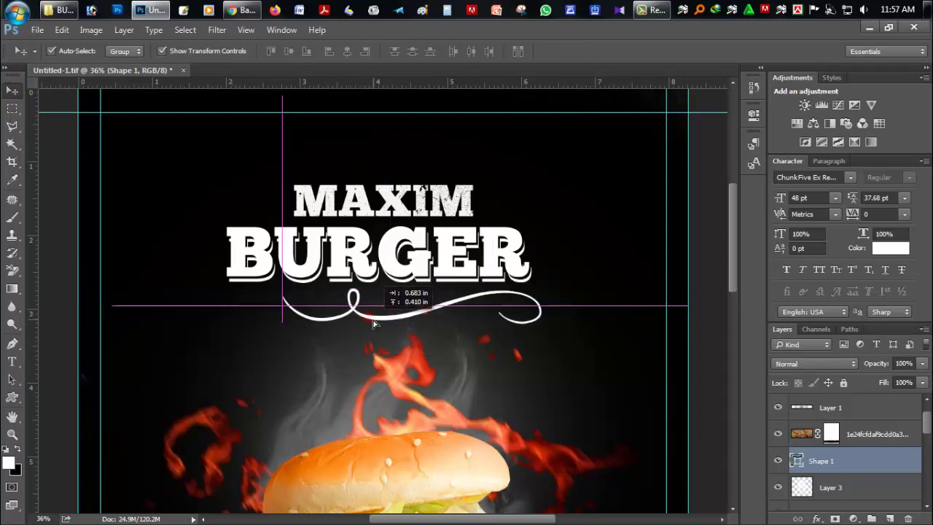
drag(374, 323, 362, 322)
click(15, 419)
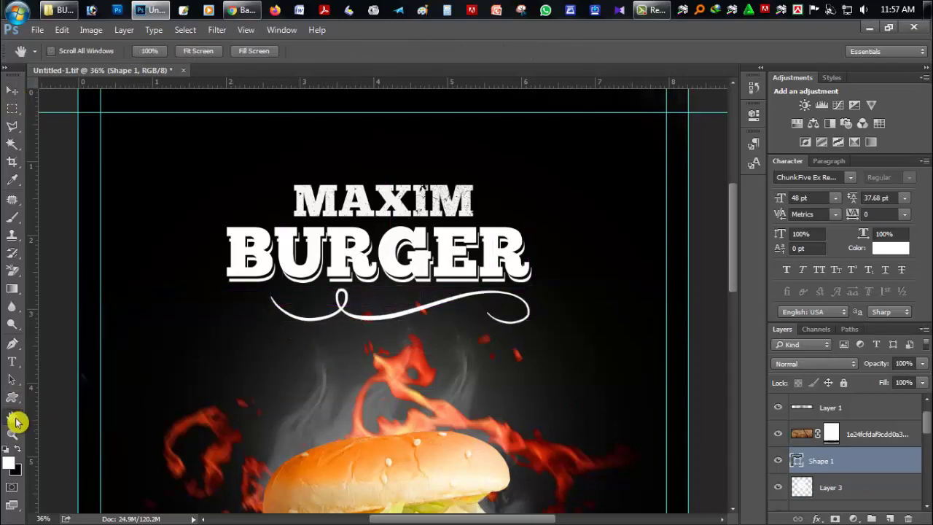
scroll(366, 228, down, 5)
scroll(367, 228, up, 6)
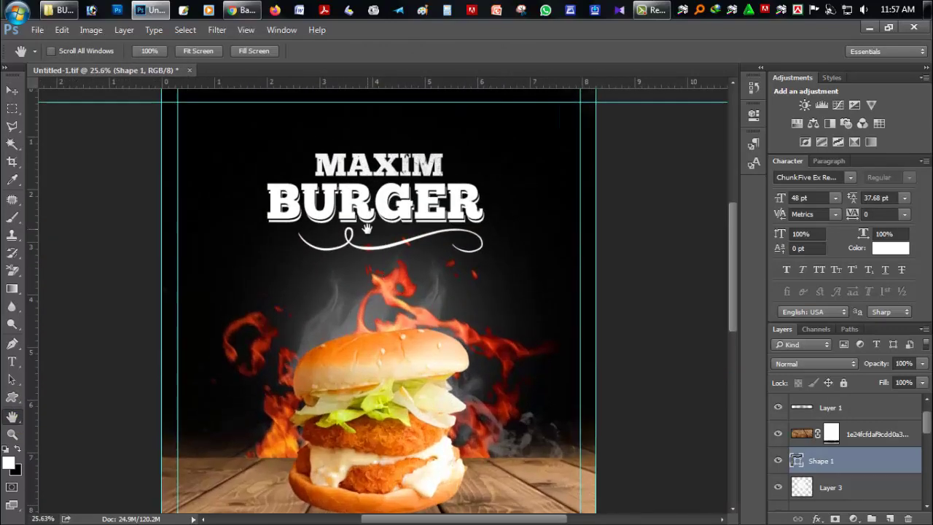
scroll(367, 229, up, 1)
click(12, 89)
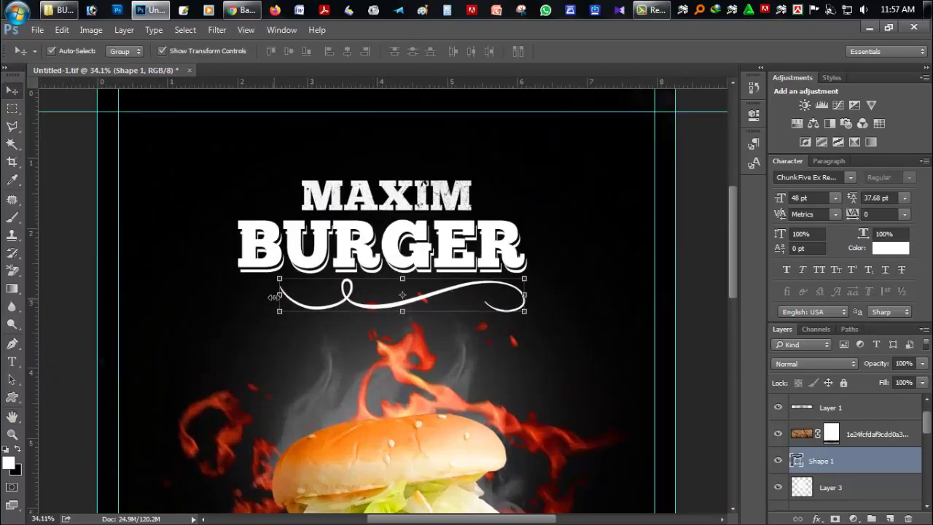
mouse_move(274, 296)
mouse_down()
mouse_move(249, 296)
mouse_move(258, 175)
mouse_up()
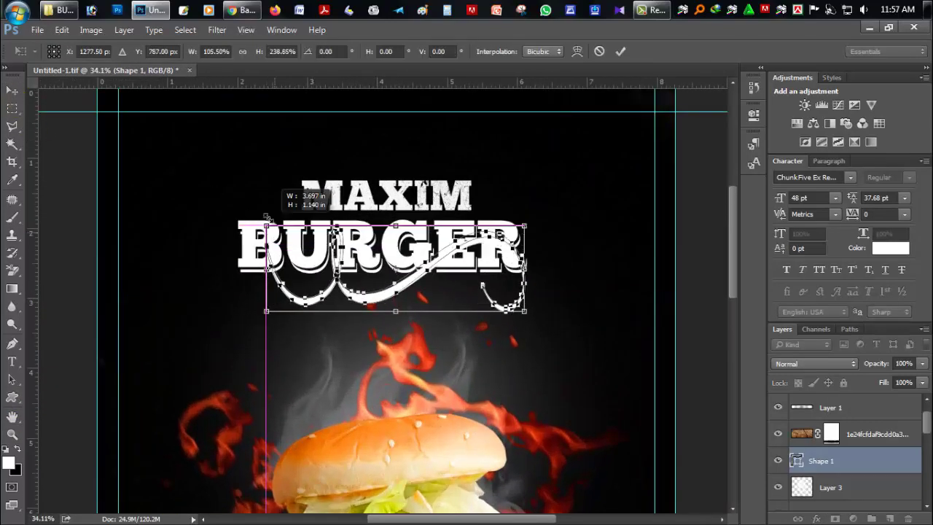
key(Return)
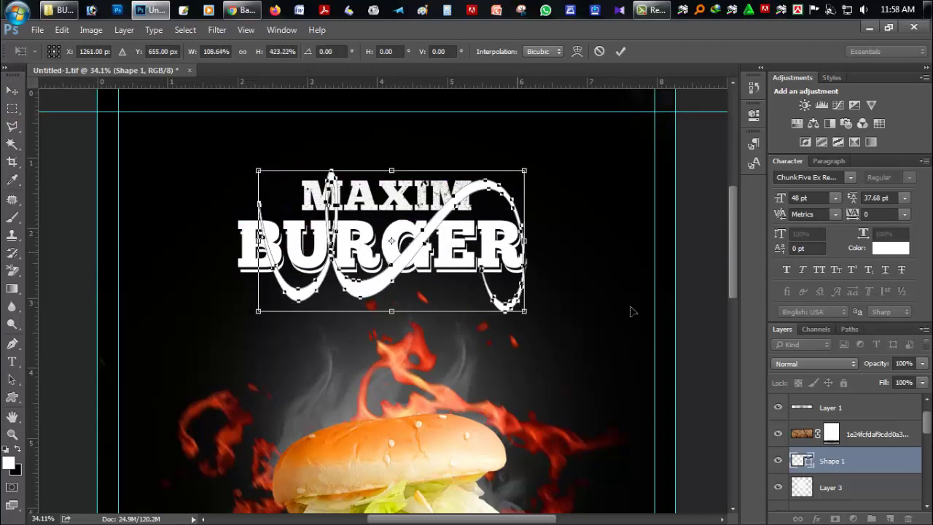
Move the swash layer to the top of the stack and fade its fill to 10%.
mouse_move(861, 460)
mouse_down()
mouse_move(834, 474)
mouse_move(832, 409)
mouse_up()
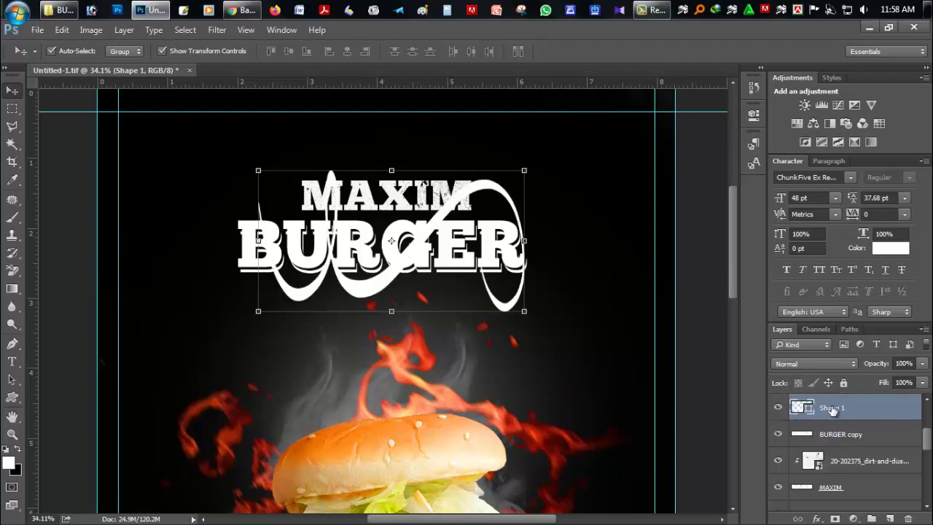
click(920, 384)
drag(910, 396, 859, 401)
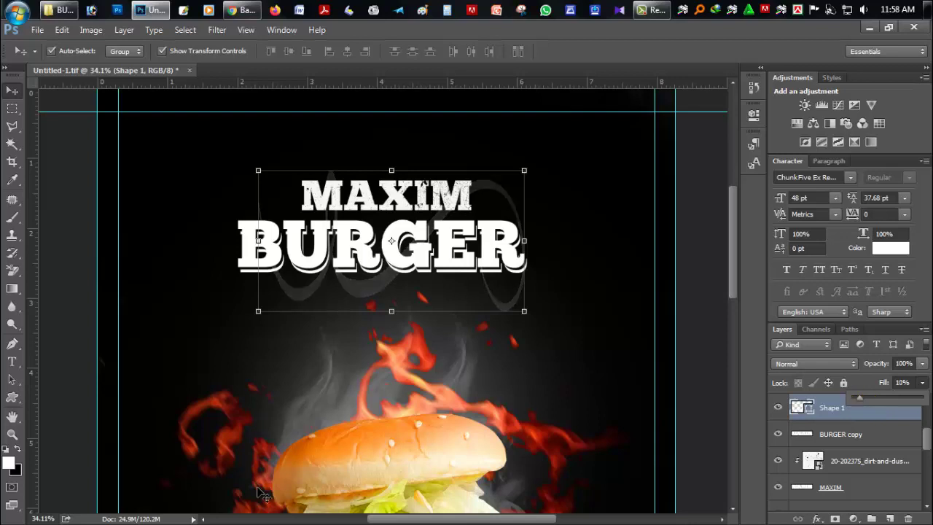
click(11, 417)
scroll(370, 269, down, 3)
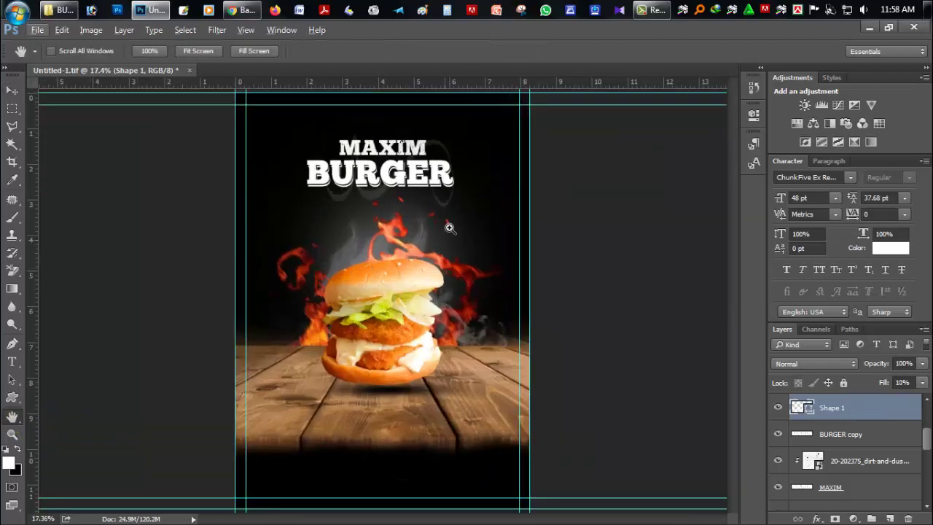
Save the poster with the swash behind the title.
key(ctrl+s)
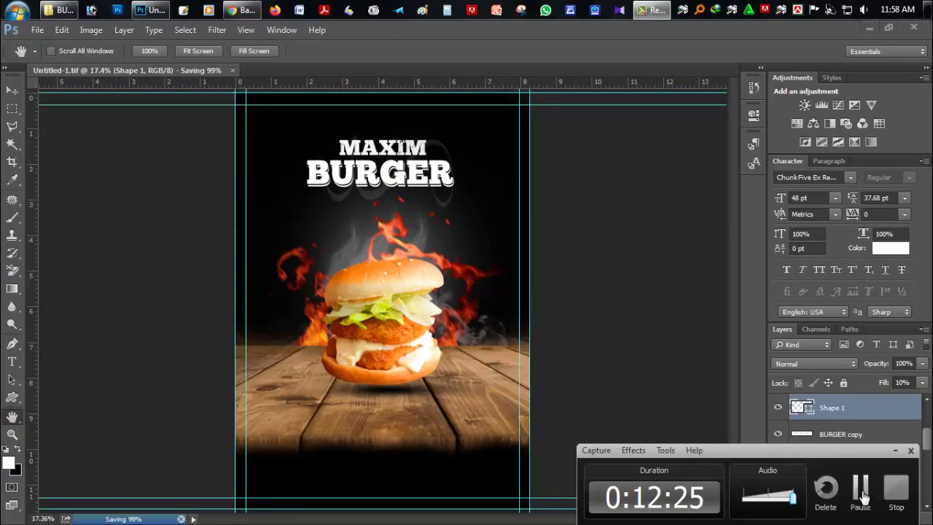
scroll(390, 138, up, 2)
scroll(390, 138, up, 3)
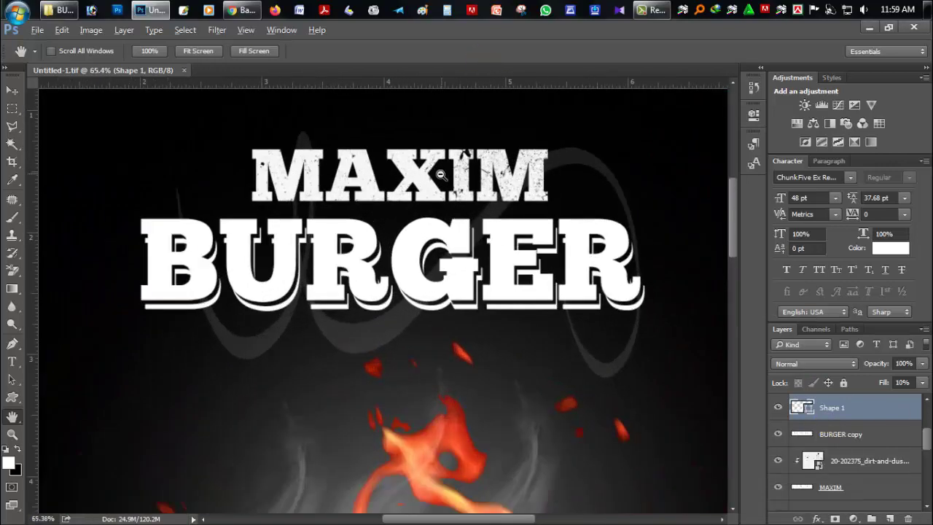
scroll(398, 167, up, 1)
scroll(403, 196, up, 3)
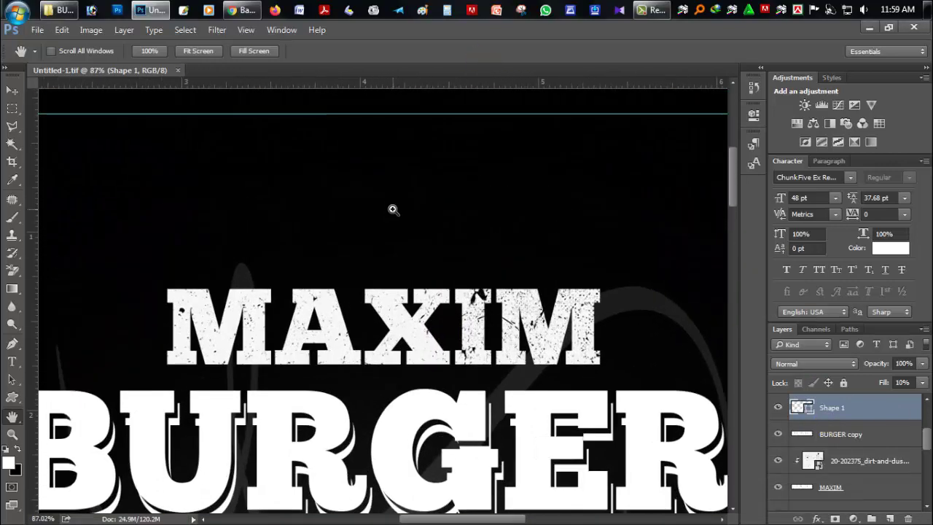
On a new top layer, draw an atom custom shape above the title.
click(9, 397)
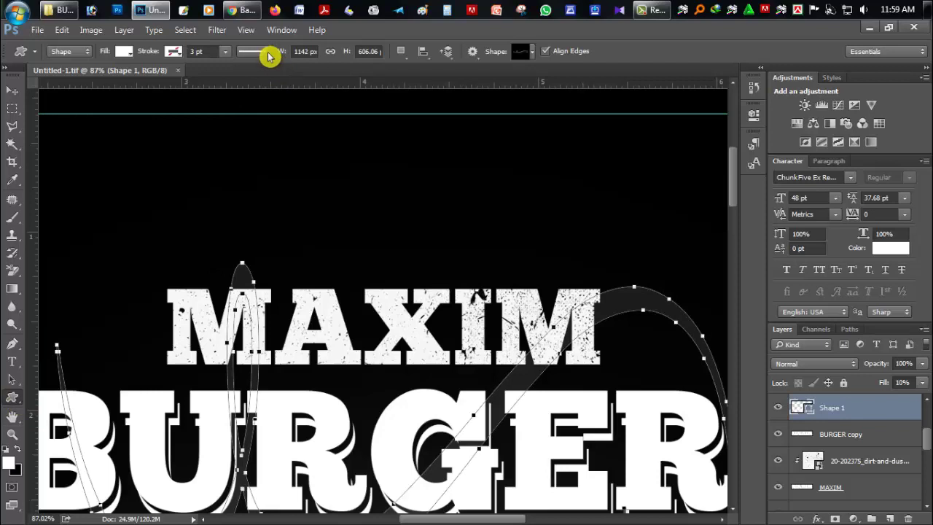
scroll(856, 408, up, 3)
click(852, 409)
click(891, 518)
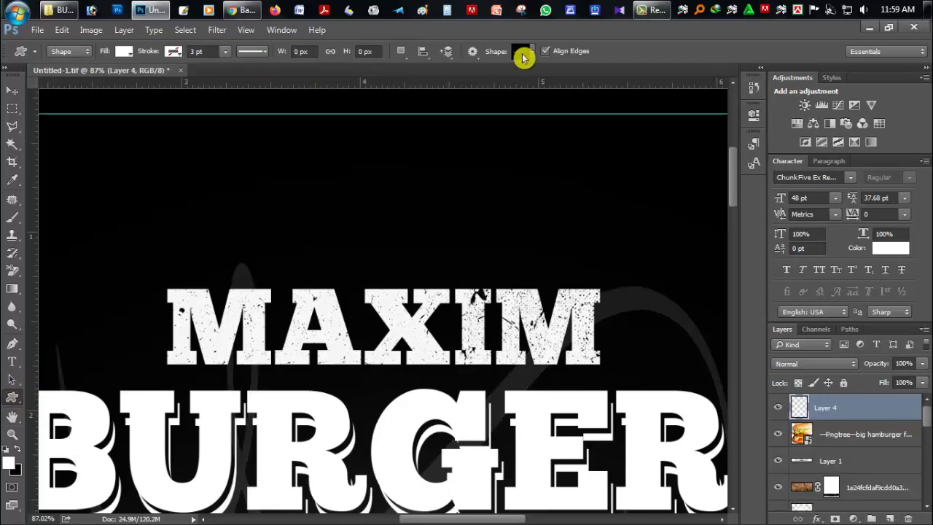
click(535, 54)
scroll(543, 230, down, 3)
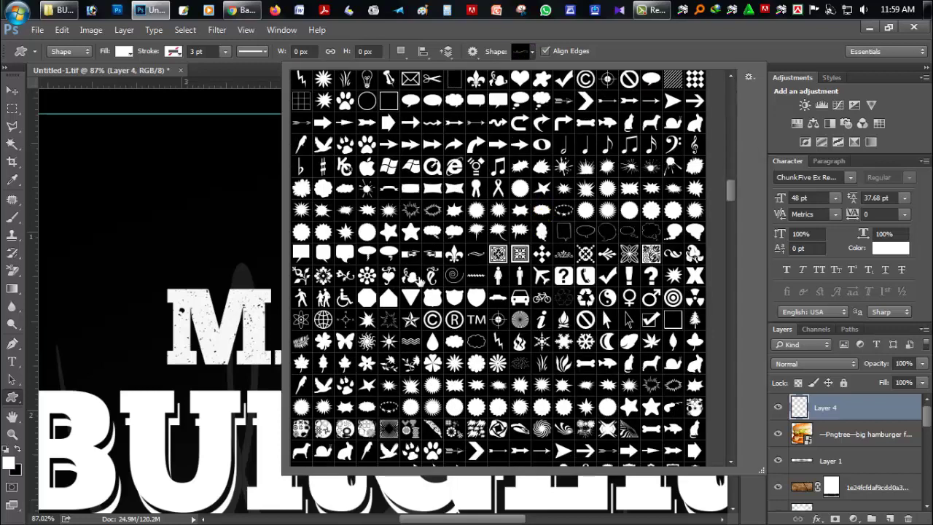
double_click(301, 319)
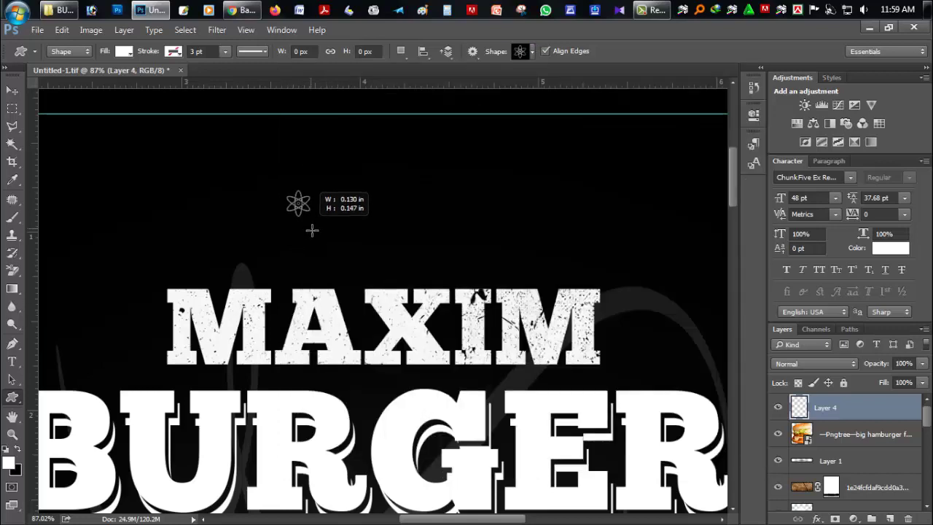
drag(287, 191, 331, 240)
Rasterize the atom layer and move the atom right above the title.
click(12, 90)
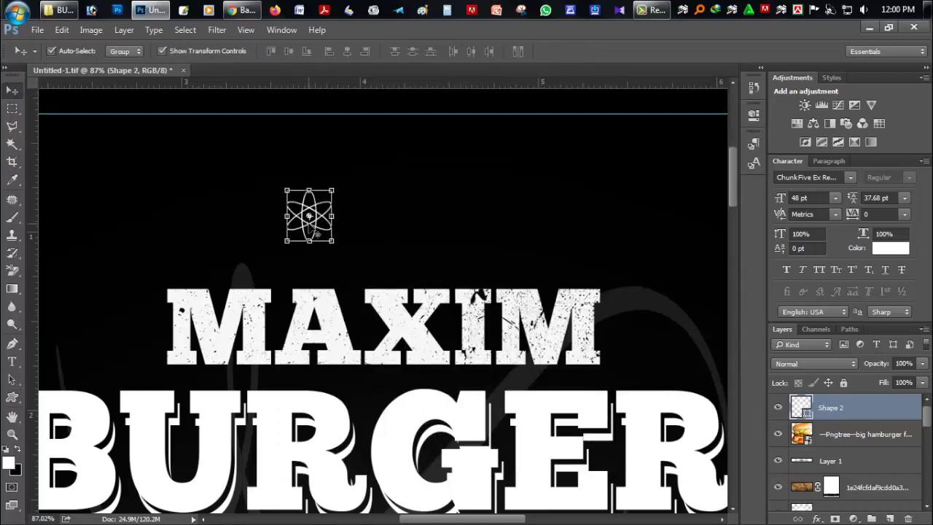
key(ctrl+t)
key(Return)
right_click(835, 412)
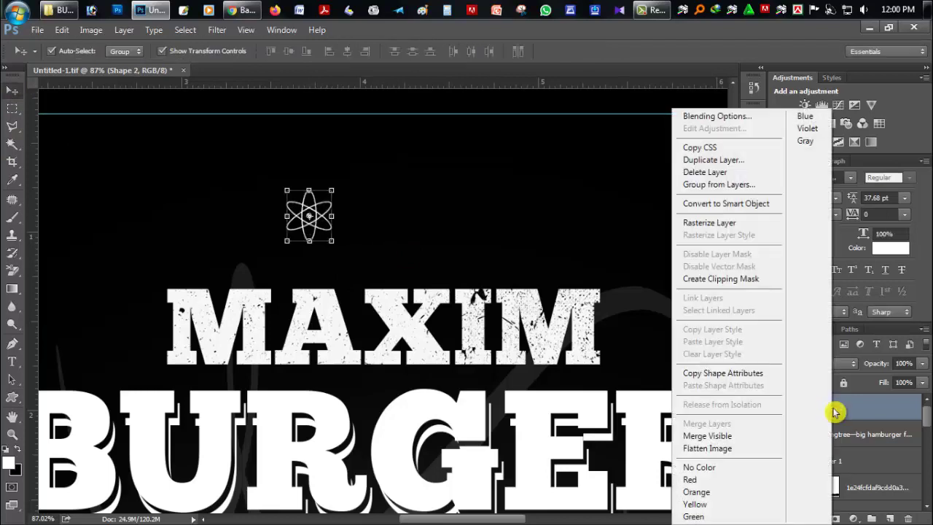
click(739, 222)
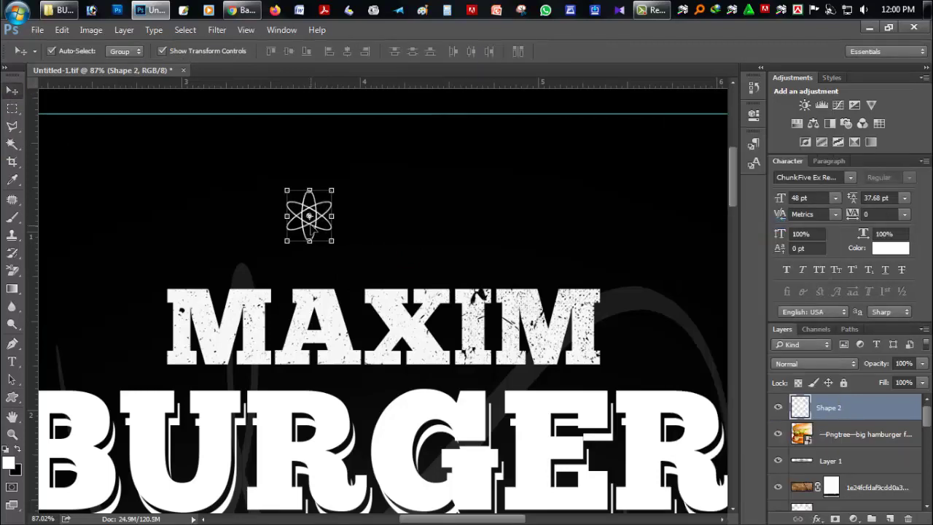
mouse_move(320, 226)
mouse_down()
mouse_move(392, 229)
mouse_move(459, 248)
mouse_up()
Make a smaller copy of the atom and place it further left.
key(ctrl+t)
mouse_move(496, 272)
mouse_down()
mouse_move(450, 244)
mouse_move(349, 253)
mouse_up()
key(Return)
key(ctrl+t)
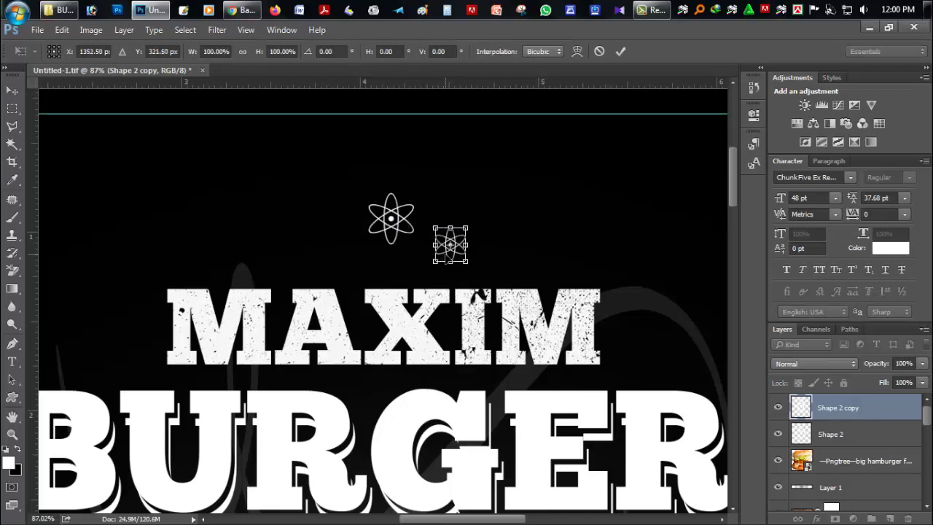
key(Return)
drag(449, 259, 352, 261)
Make another small atom copy and position it to the left of the large atom.
key(ctrl+t)
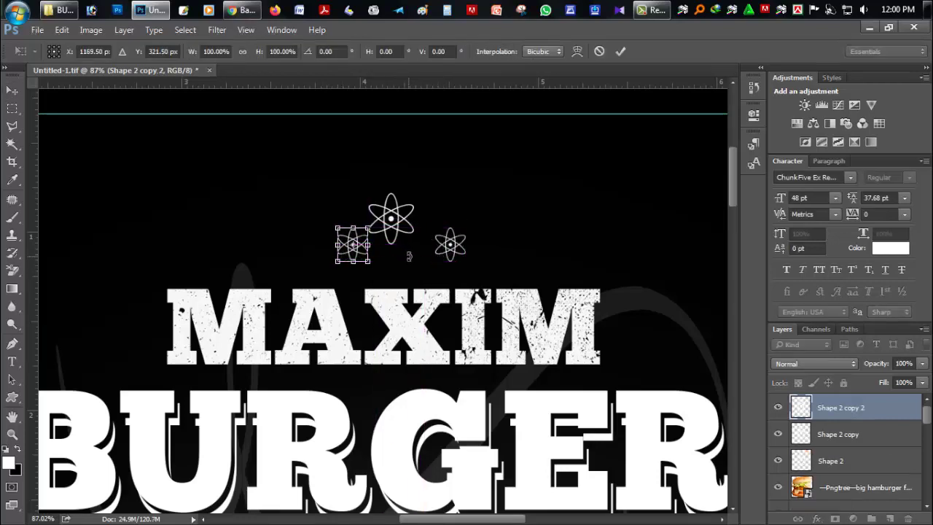
key(shift+Left)
key(Left)
key(Left)
key(Left)
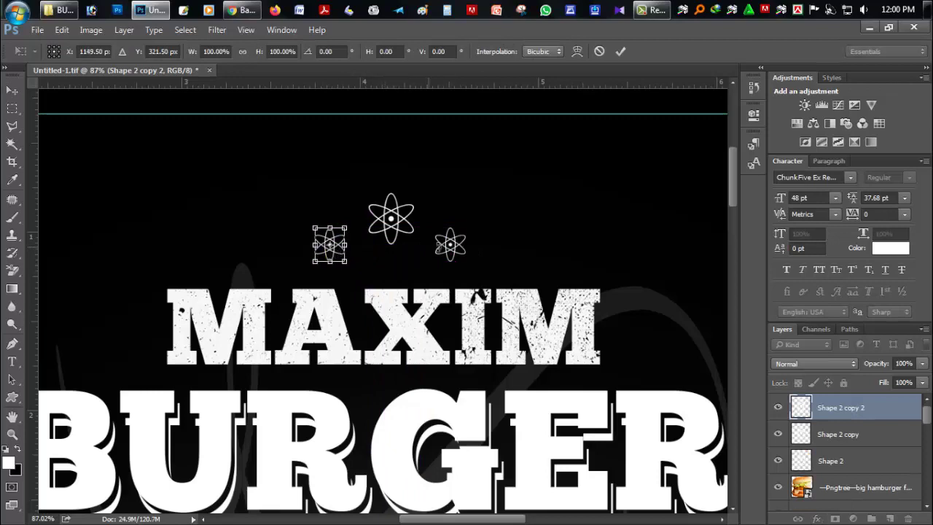
key(shift+Right)
key(shift+Right)
key(shift+Right)
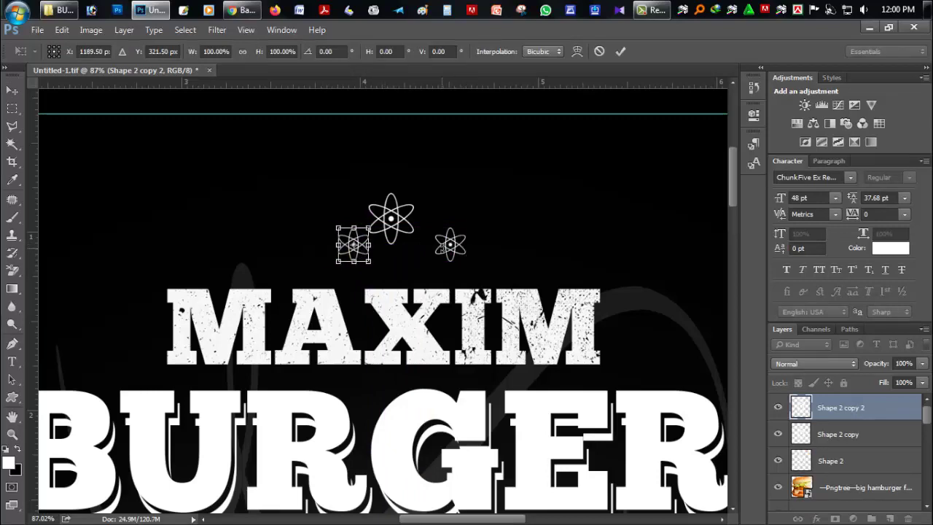
key(Escape)
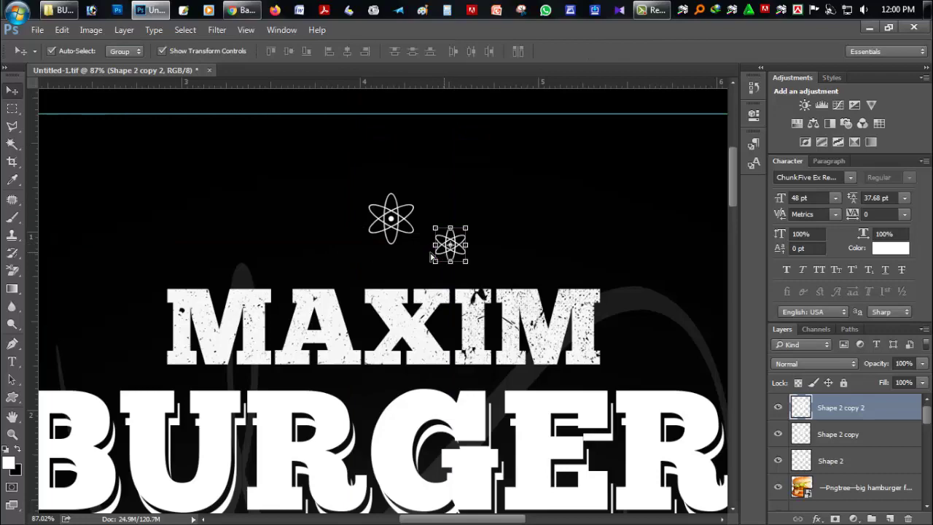
drag(430, 255, 312, 259)
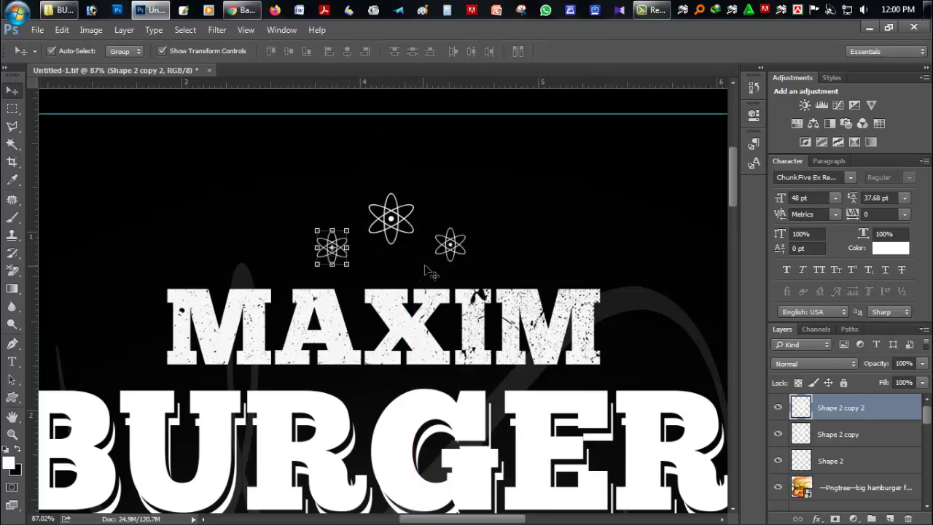
Fit the whole poster in view and save it with the three atoms.
double_click(18, 403)
scroll(223, 333, down, 1)
scroll(370, 182, up, 1)
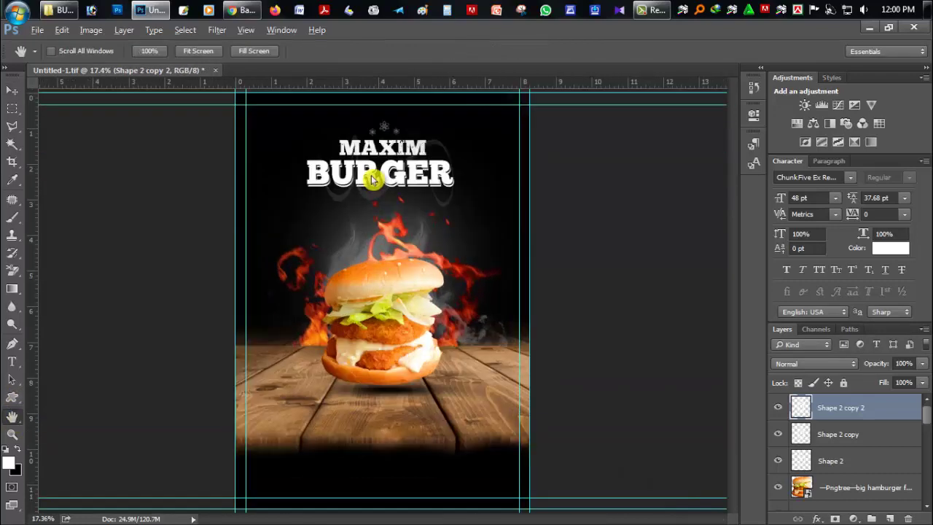
scroll(390, 166, up, 1)
scroll(391, 167, up, 1)
scroll(381, 180, up, 1)
key(ctrl+s)
scroll(382, 180, up, 2)
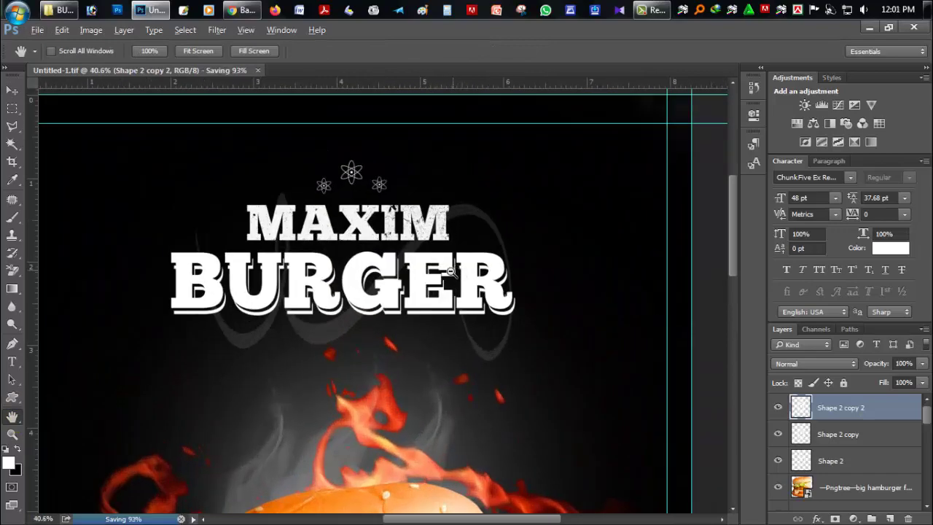
Place the chili pepper image into the poster and select its white background.
click(869, 27)
mouse_move(580, 186)
mouse_down()
mouse_move(155, 9)
mouse_move(464, 251)
mouse_up()
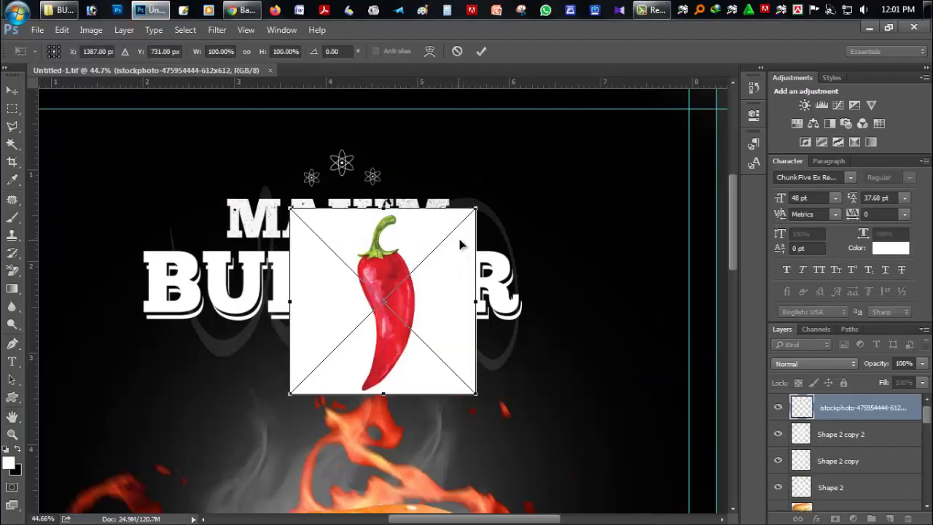
key(Return)
click(12, 143)
click(349, 262)
Rasterize the chili layer, delete its white background and shrink it to half size.
key(Delete)
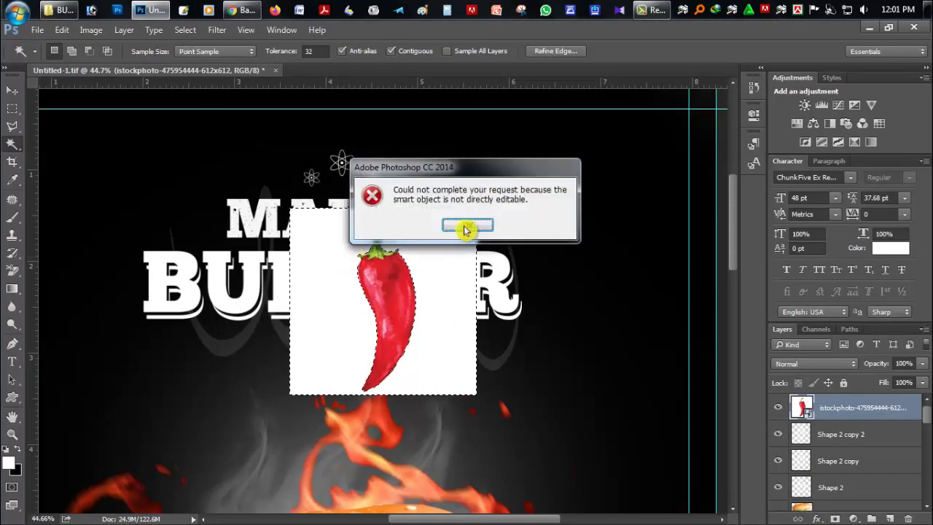
click(466, 230)
right_click(860, 408)
click(744, 254)
key(Delete)
click(617, 260)
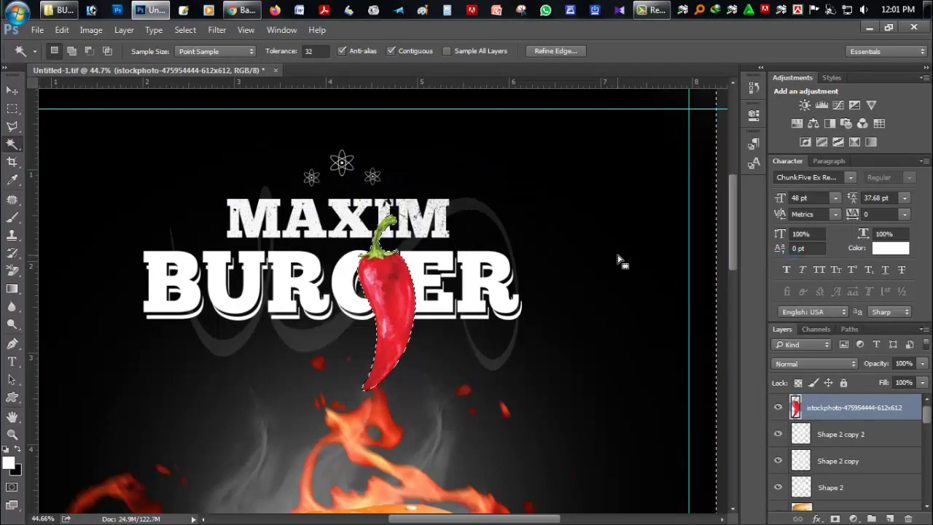
click(11, 89)
mouse_move(417, 391)
mouse_down()
mouse_move(394, 343)
mouse_move(531, 369)
mouse_move(570, 355)
mouse_move(533, 363)
mouse_move(532, 355)
mouse_up()
key(Return)
Save the poster and zoom out to view it whole.
key(ctrl+s)
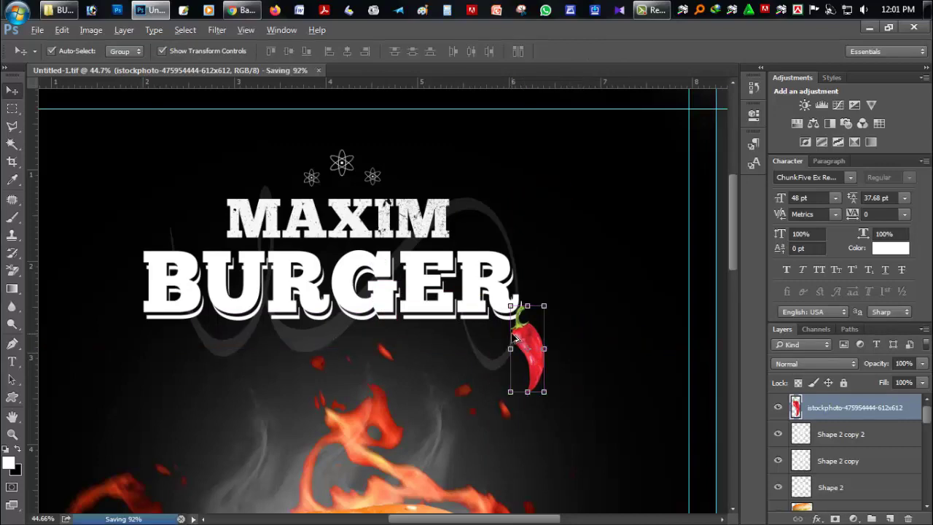
scroll(531, 344, down, 5)
scroll(531, 343, down, 1)
click(13, 417)
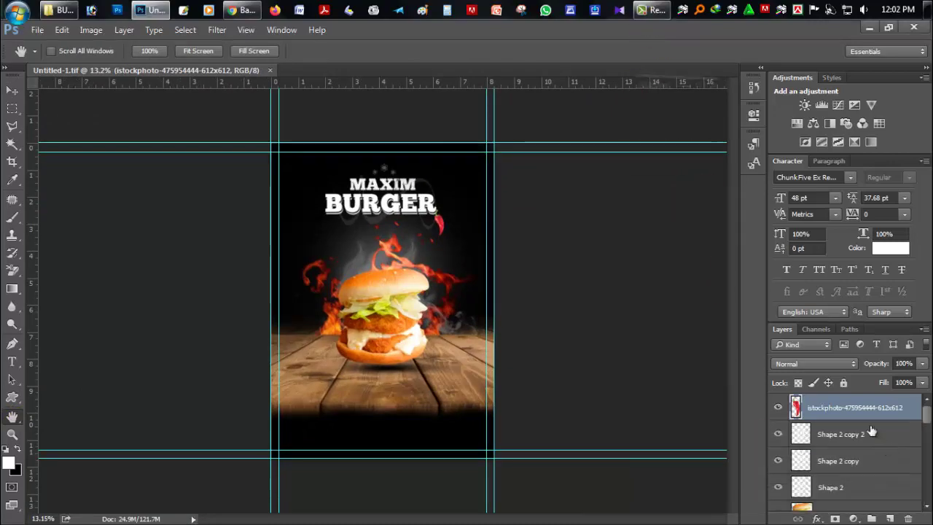
Select the burger layer and add a new empty layer below it.
scroll(446, 328, up, 2)
scroll(455, 341, up, 1)
scroll(456, 342, up, 1)
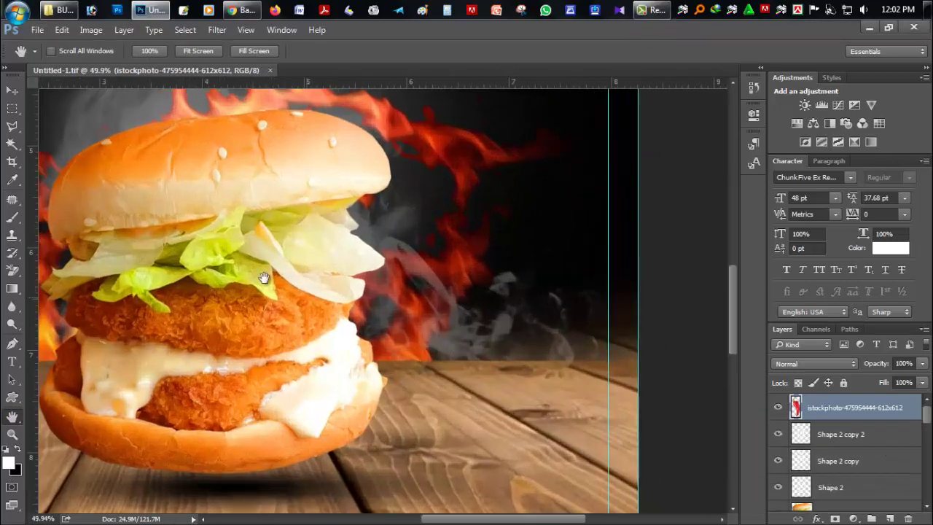
key(v)
click(292, 268)
ctrl+click(890, 518)
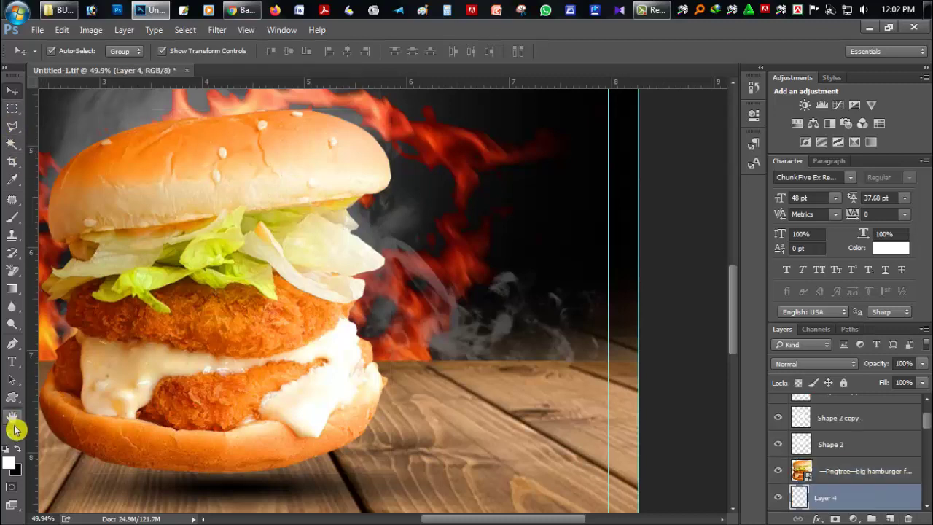
Draw a white circle right of the burger with the Ellipse Tool, replacing an undone rounded rectangle.
click(11, 398)
click(79, 410)
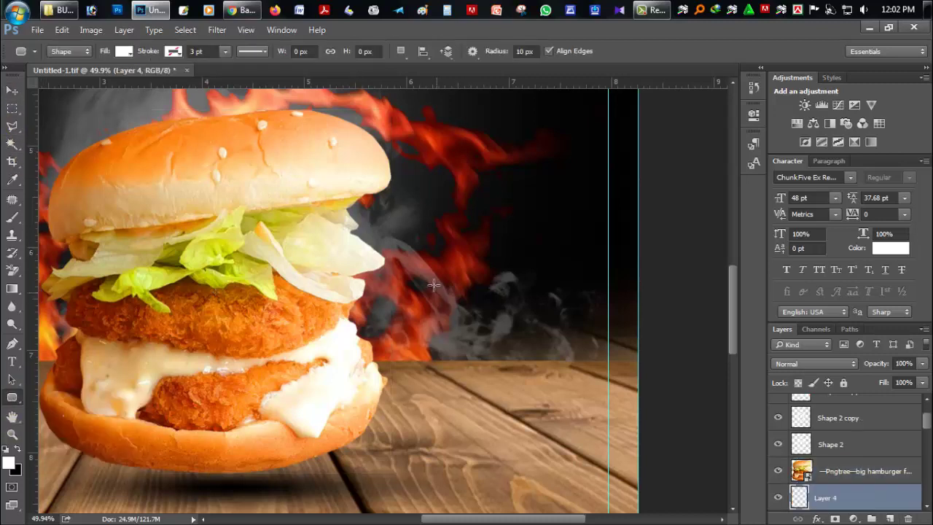
drag(433, 285, 512, 361)
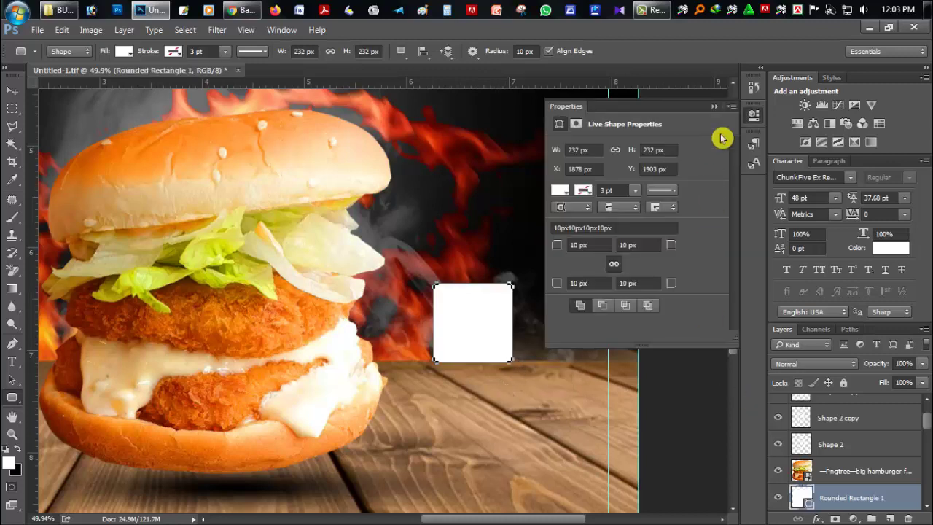
click(714, 106)
key(ctrl+z)
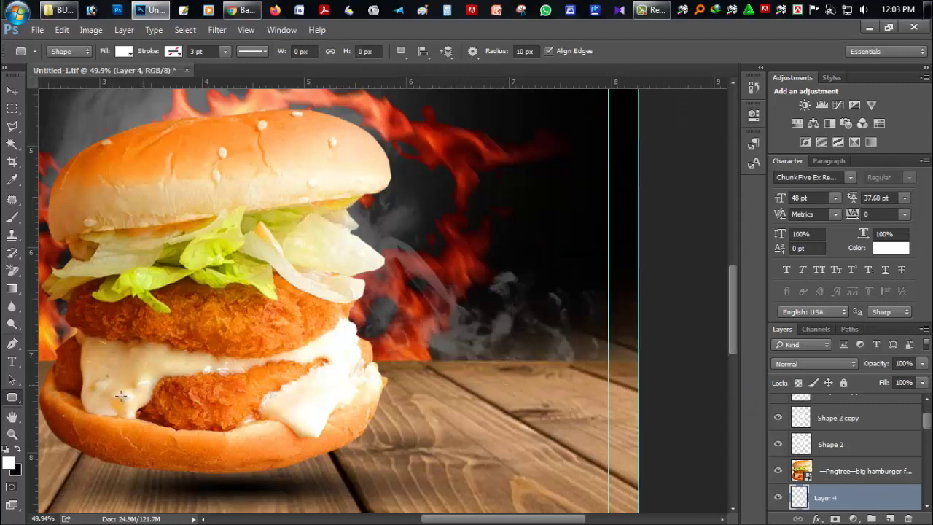
drag(15, 407, 71, 423)
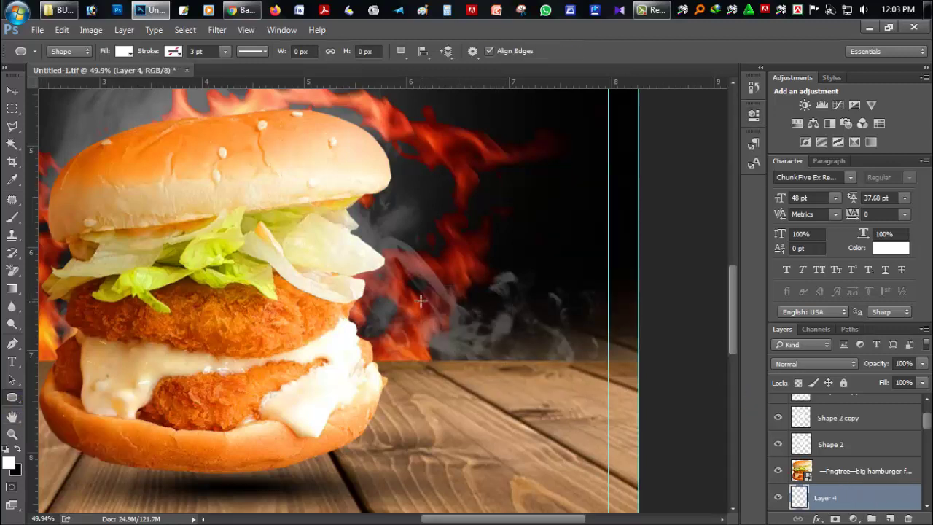
mouse_move(423, 300)
mouse_down()
mouse_move(551, 470)
mouse_move(566, 444)
mouse_up()
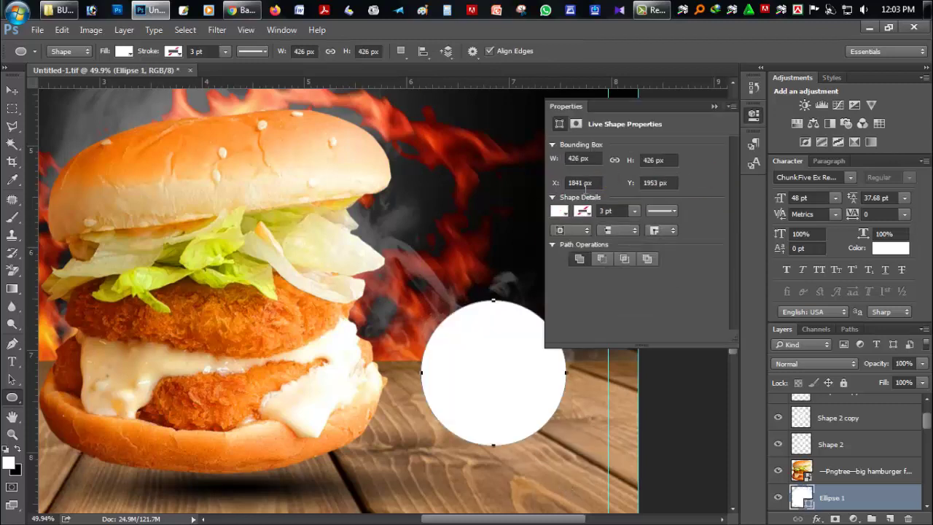
click(713, 107)
Move the circle up beside the burger and scale the copy to about 92%.
key(v)
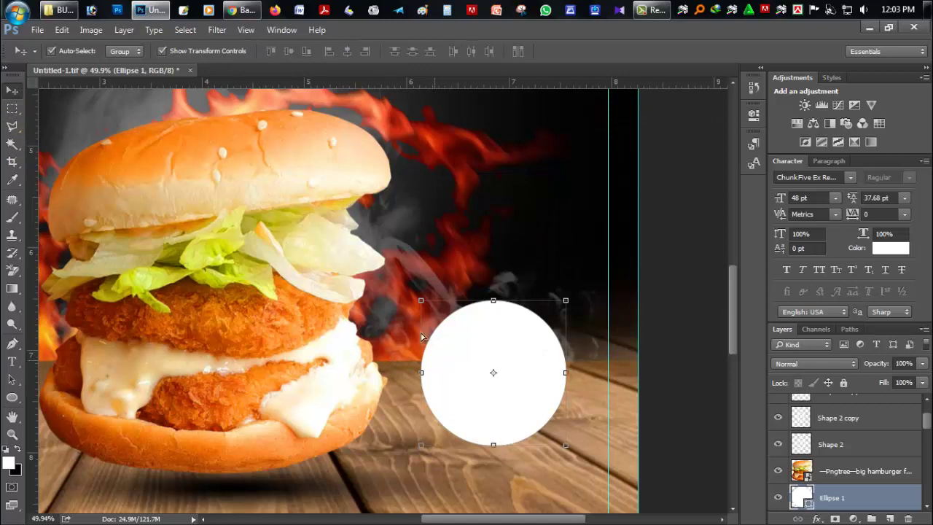
drag(421, 337, 370, 318)
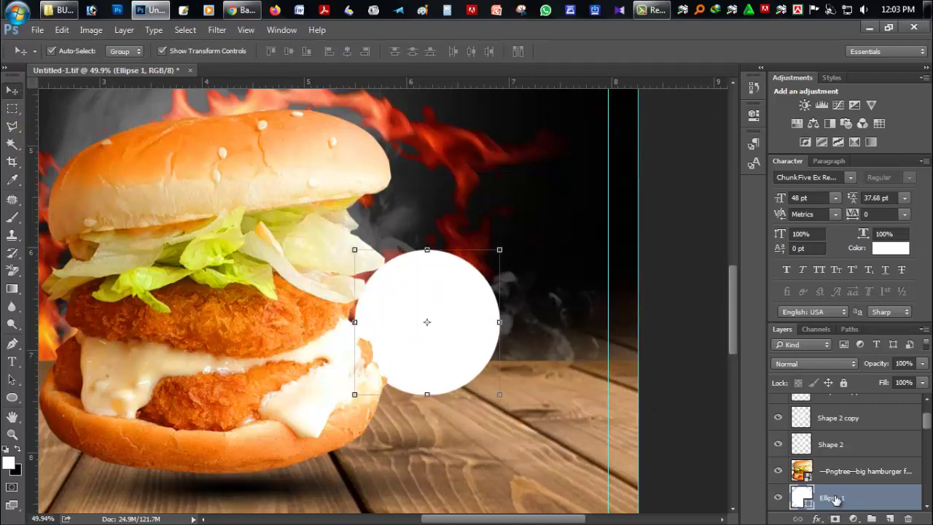
drag(501, 248, 494, 254)
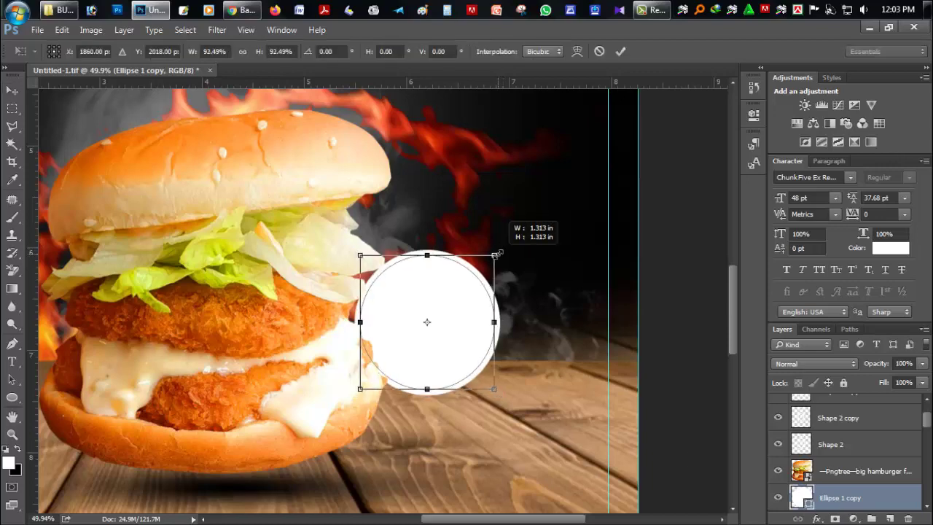
key(Return)
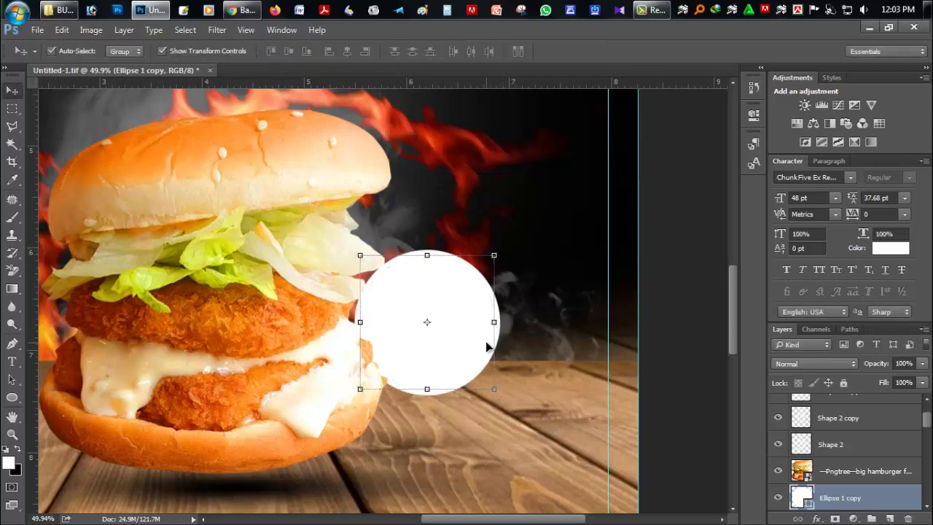
Select the smaller circle's outline and stroke it 3 px white on Layer 4.
click(63, 30)
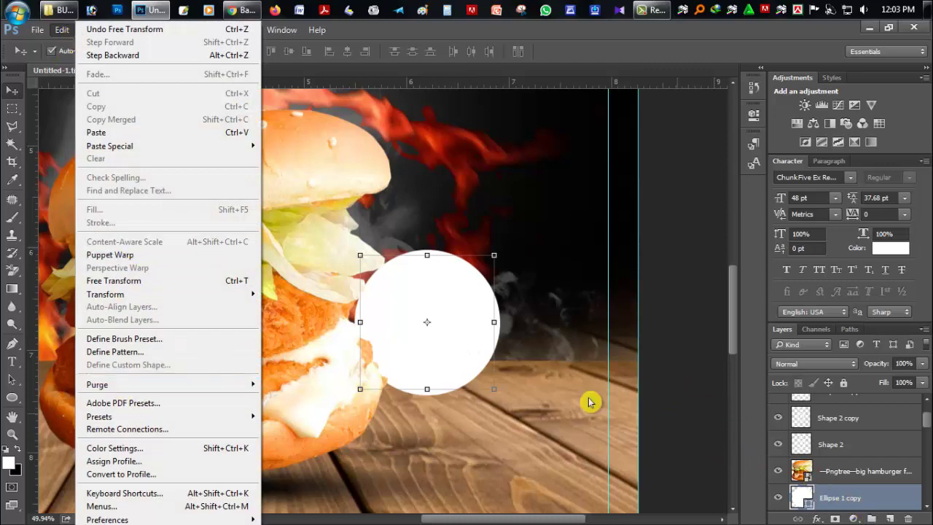
click(12, 147)
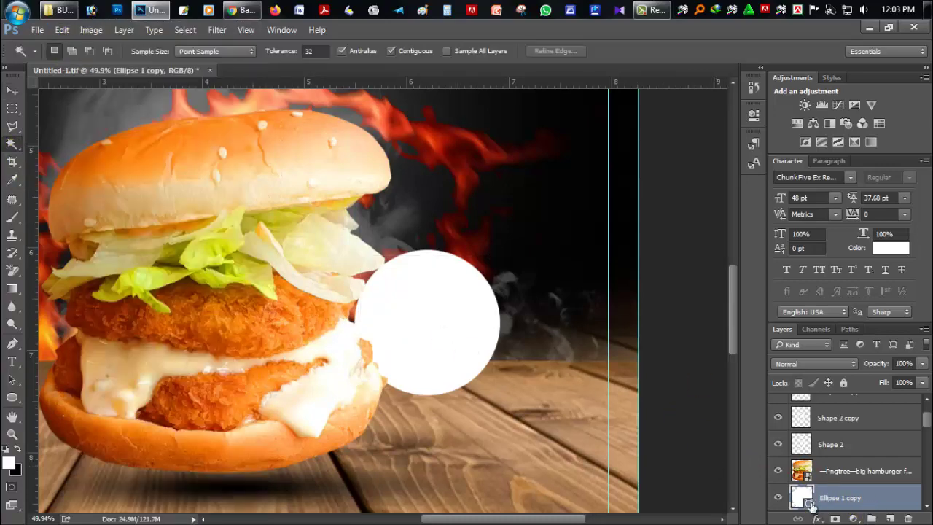
click(890, 518)
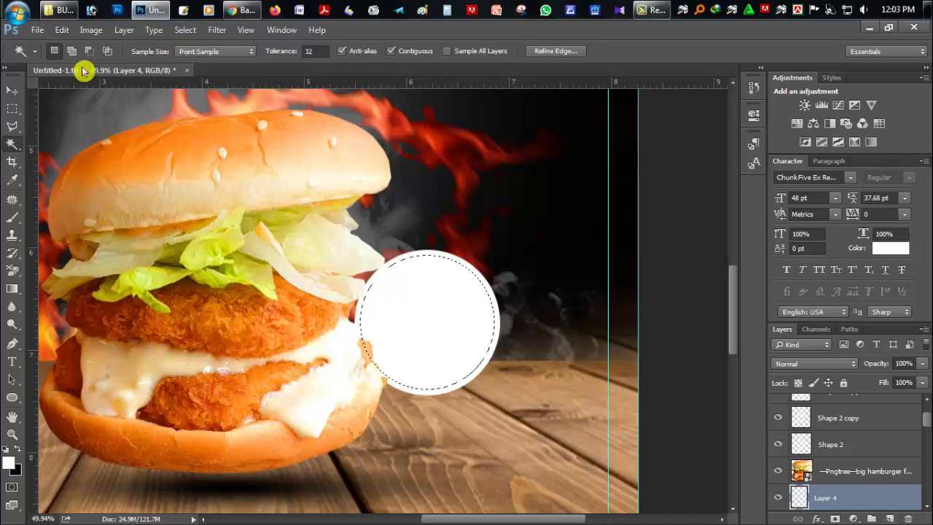
click(63, 30)
click(108, 221)
text(3)
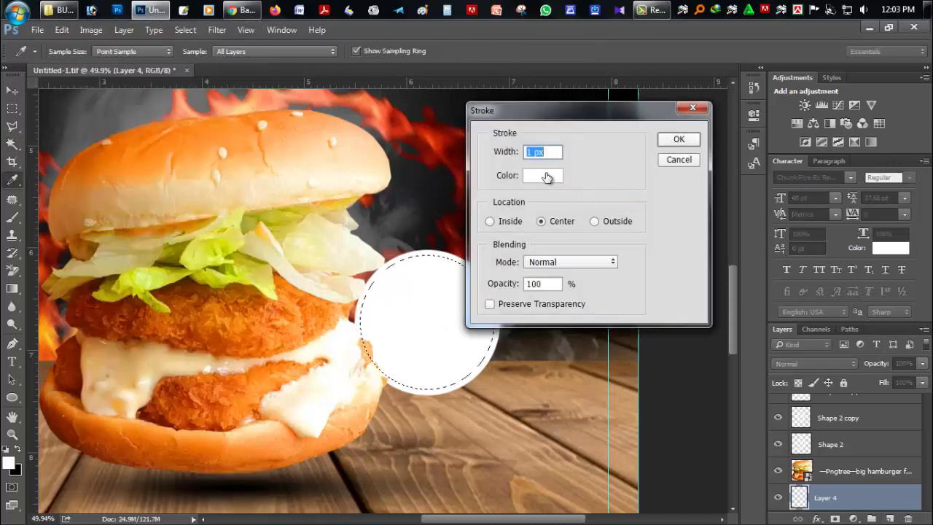
click(542, 175)
click(742, 153)
click(679, 139)
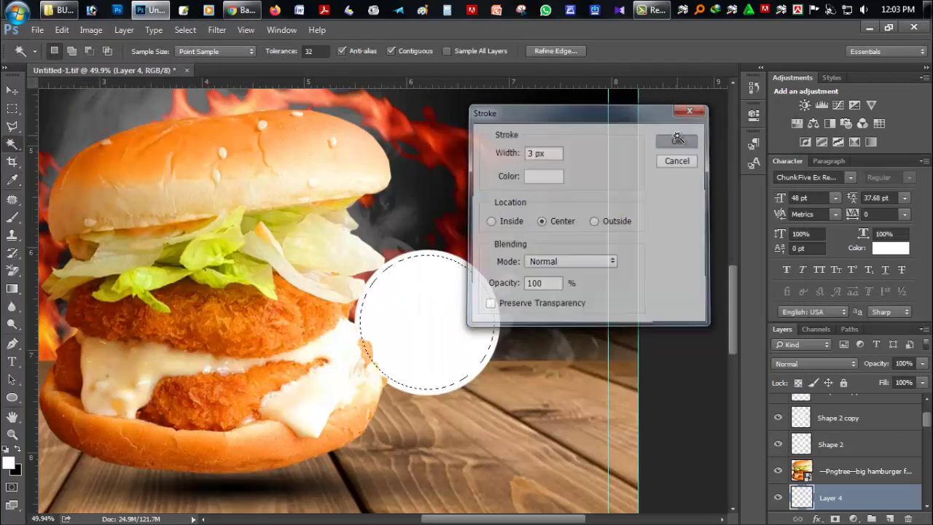
scroll(858, 486, down, 1)
scroll(838, 474, down, 1)
Select the Ellipse 1 layer and save the poster.
scroll(830, 471, down, 1)
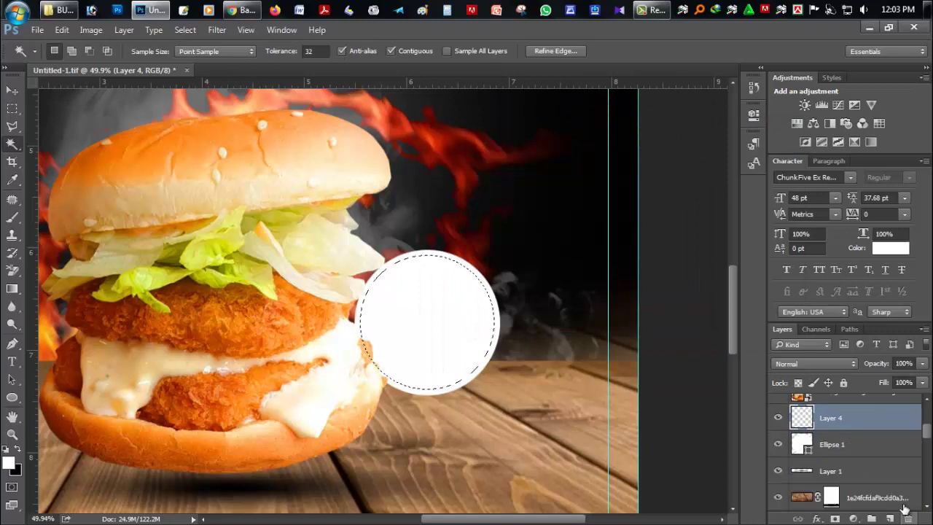
scroll(831, 473, down, 2)
click(831, 418)
key(ctrl+s)
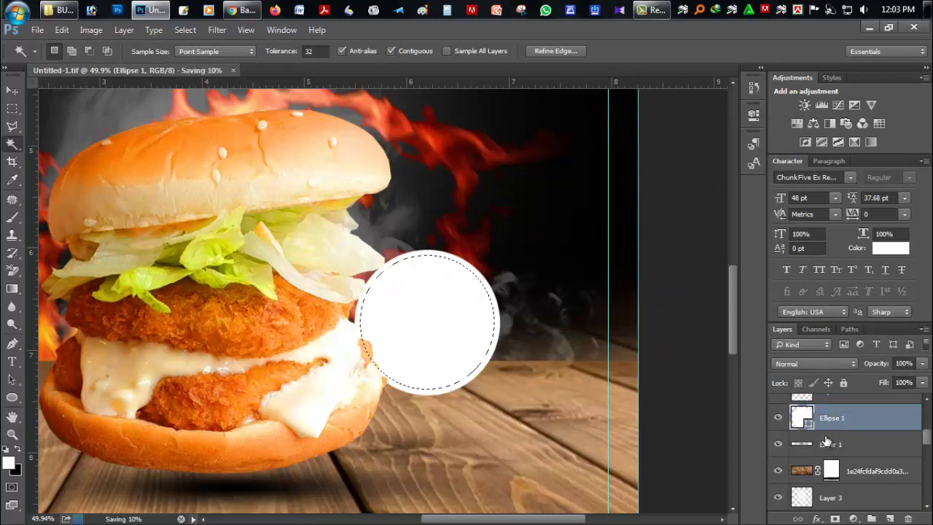
Apply a bright red Gradient Overlay layer style to the Ellipse 1 circle.
click(816, 519)
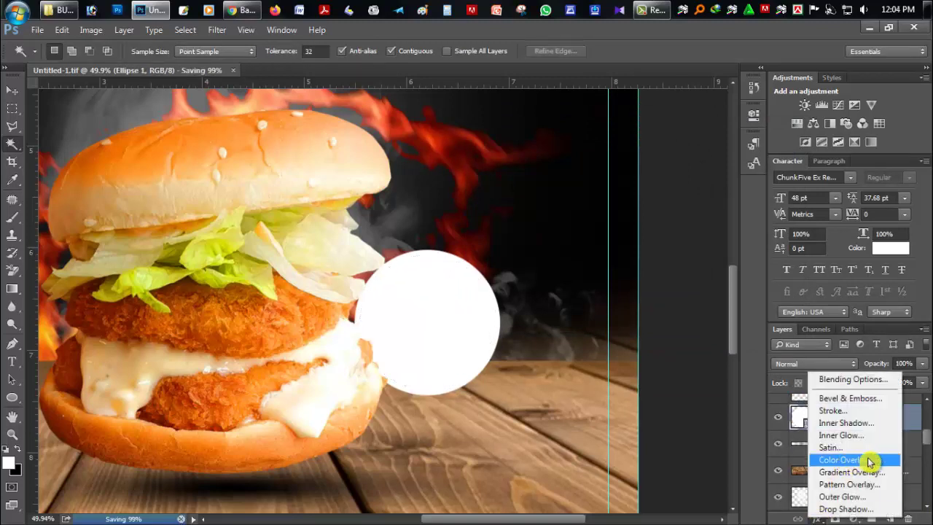
click(801, 478)
mouse_move(561, 122)
mouse_down()
mouse_move(651, 152)
mouse_move(792, 146)
mouse_up()
click(827, 223)
scroll(772, 328, down, 3)
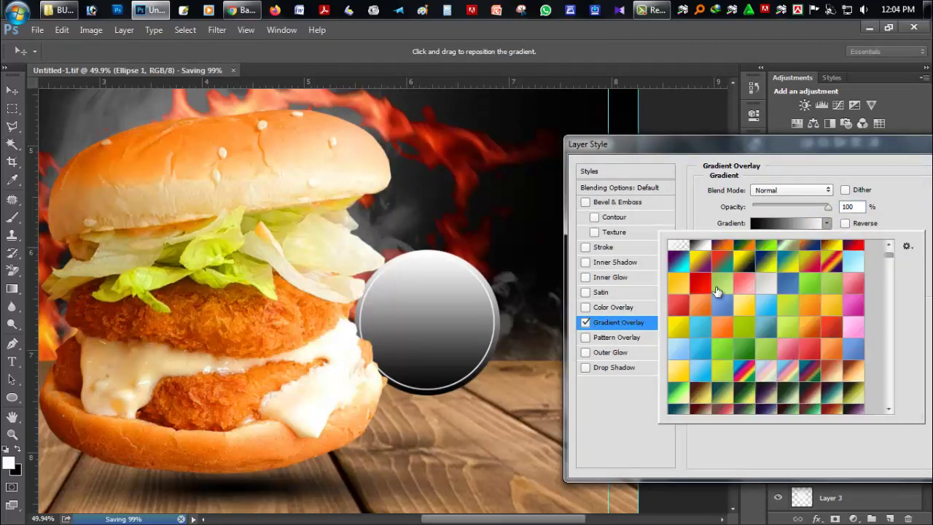
click(704, 283)
scroll(774, 318, up, 3)
scroll(775, 318, down, 5)
click(833, 370)
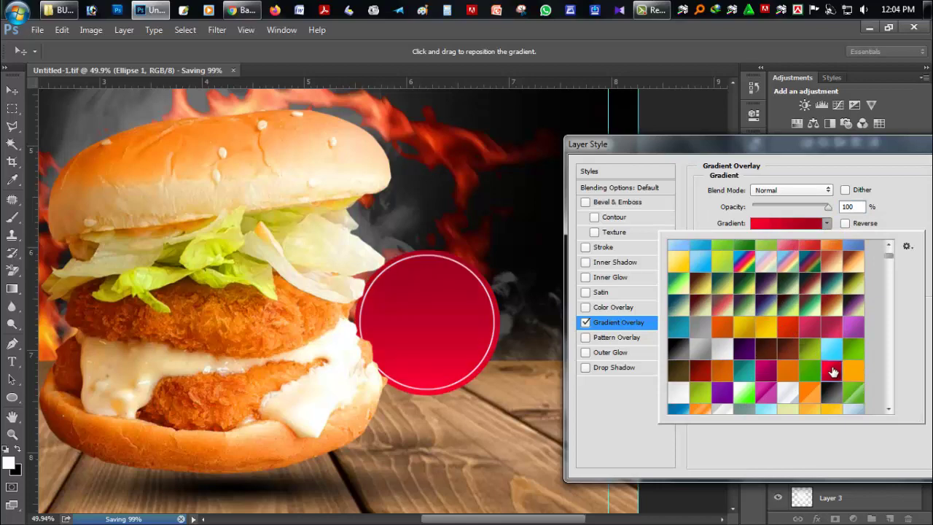
scroll(833, 361, down, 1)
scroll(831, 353, down, 1)
click(831, 353)
drag(878, 146, 718, 146)
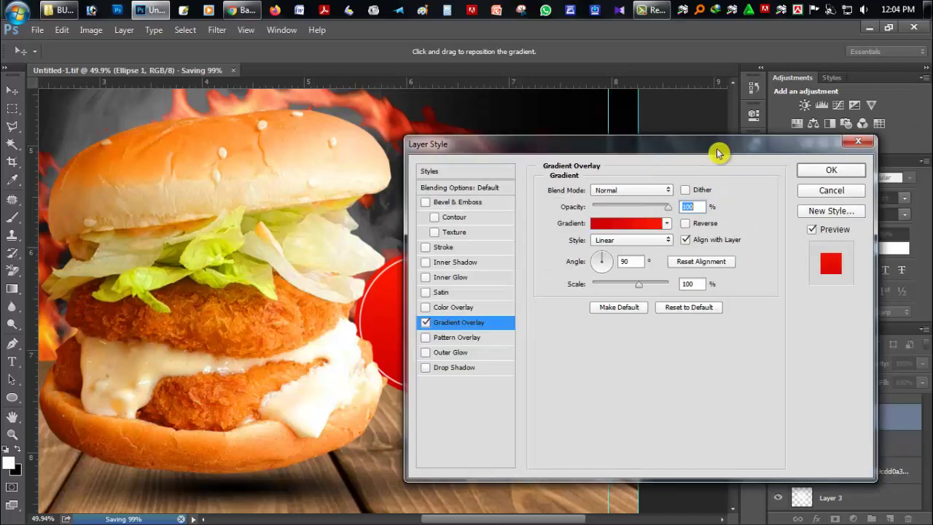
click(829, 171)
Rasterize Ellipse 1, save the poster, and select Layer 4.
scroll(844, 430, up, 1)
right_click(833, 444)
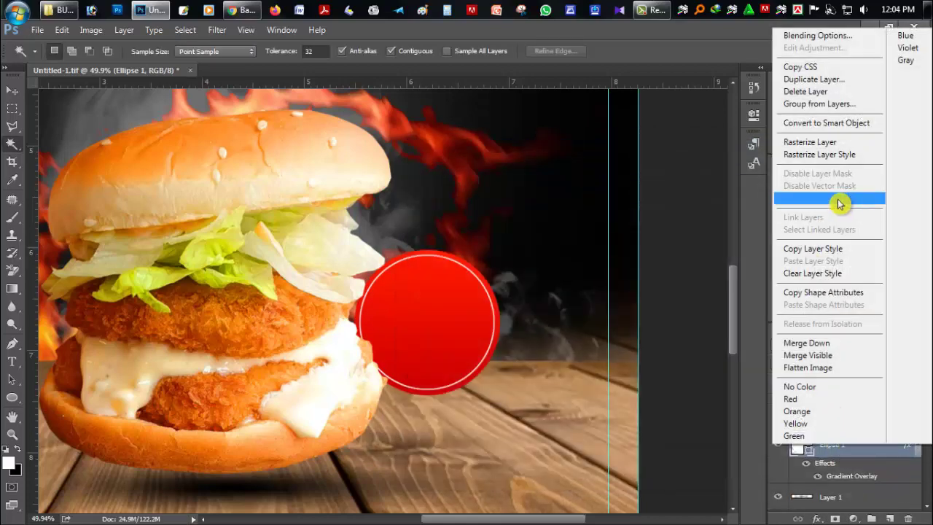
click(830, 143)
key(ctrl+s)
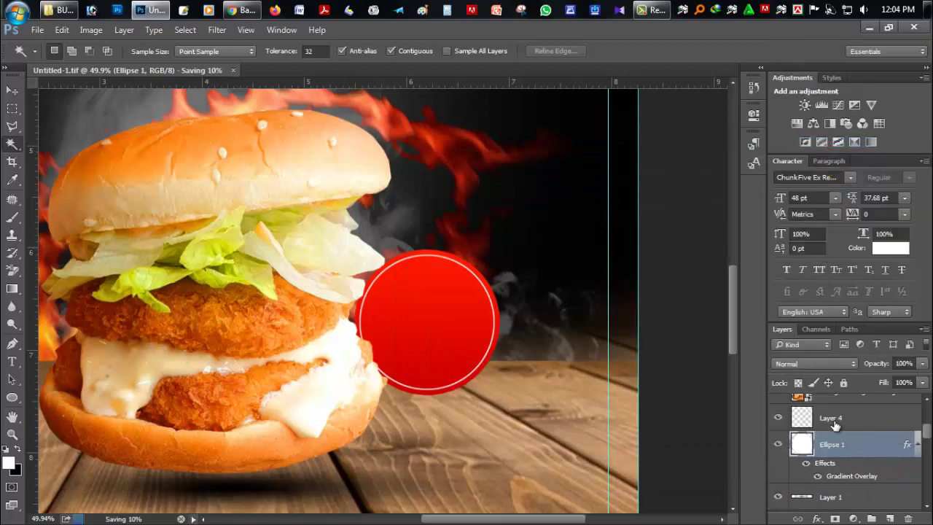
click(833, 424)
On a new layer, type a '$' on the red circle in Arial Bold.
click(888, 518)
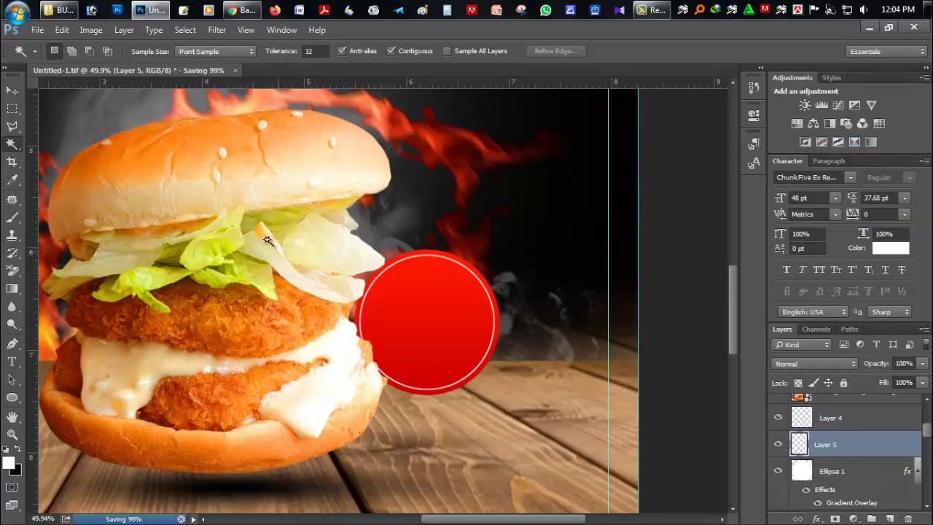
scroll(488, 330, up, 5)
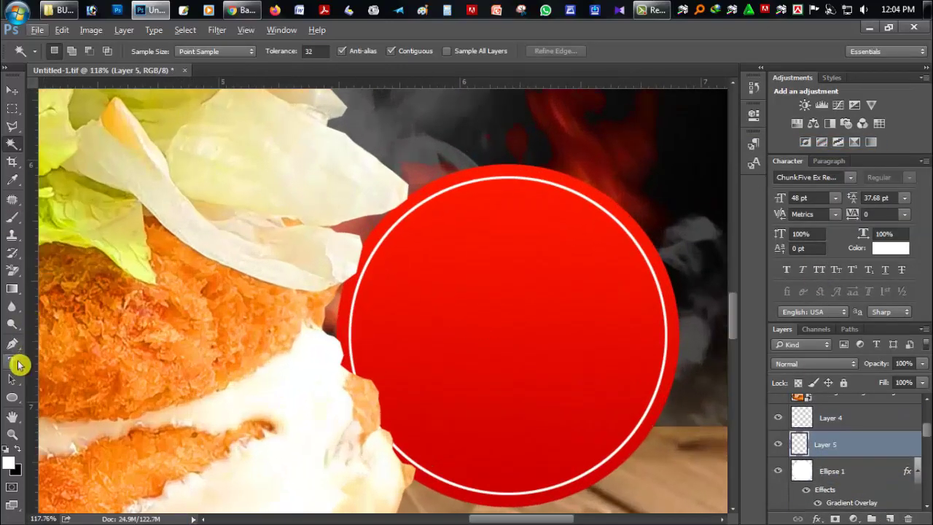
click(12, 361)
click(437, 328)
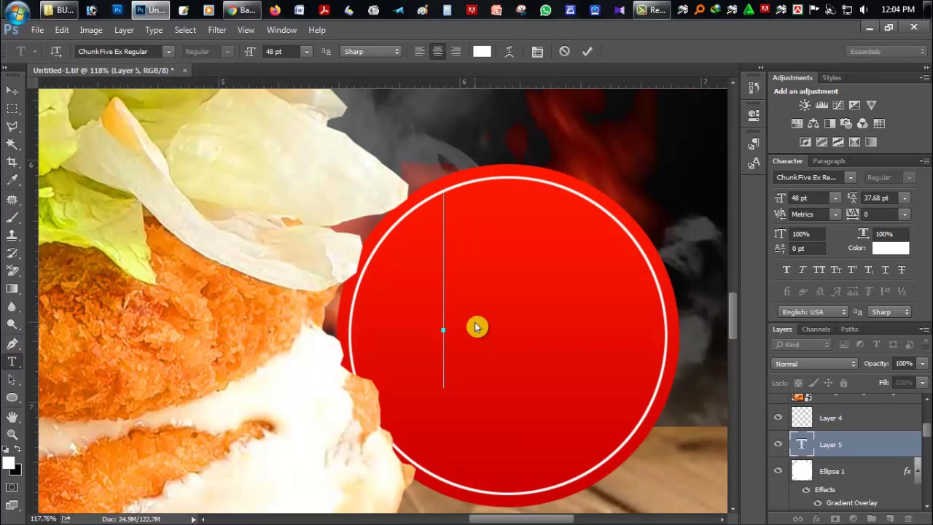
text($)
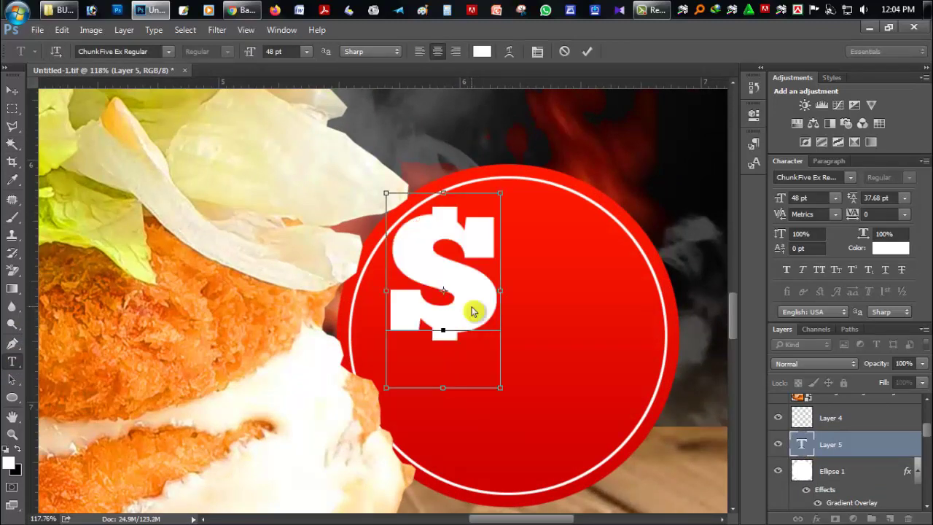
key(ctrl+a)
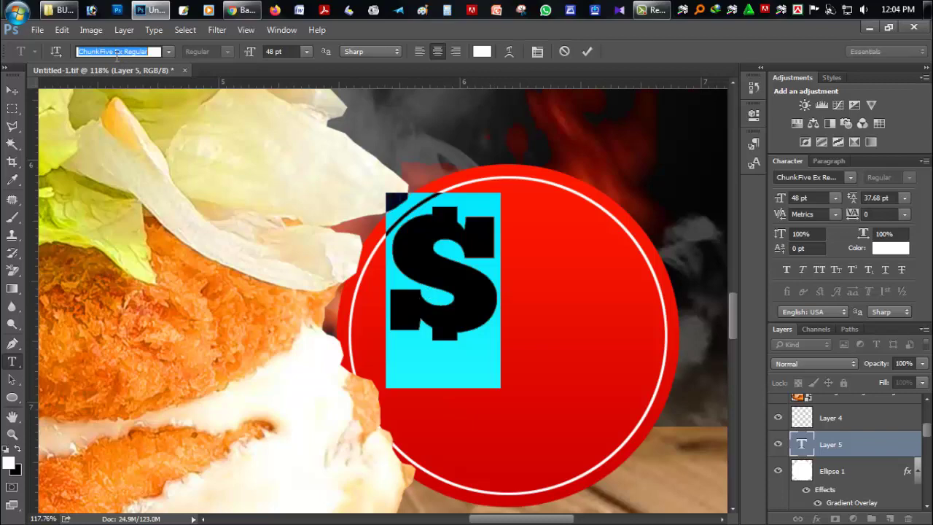
click(169, 51)
scroll(146, 219, up, 5)
click(143, 129)
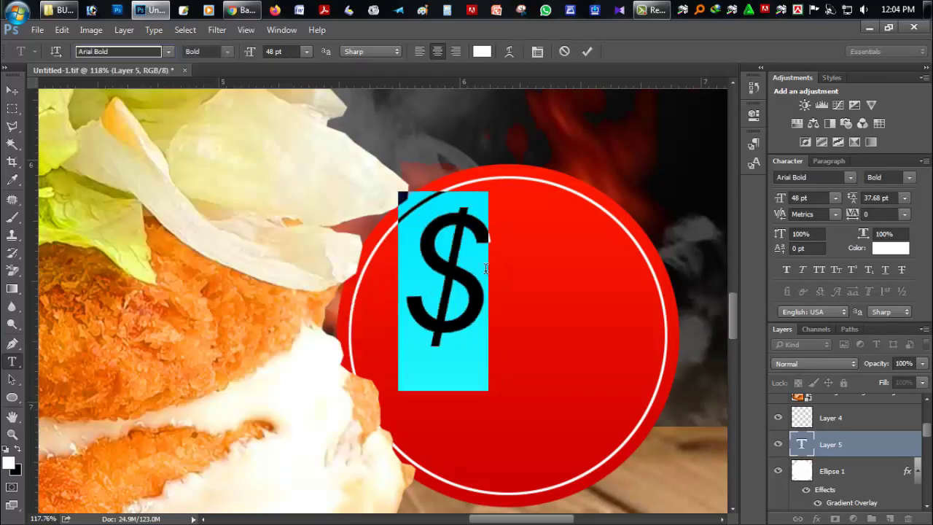
key(Return)
Complete the text as '$4.99' with 'ONLY' on a second line.
click(486, 292)
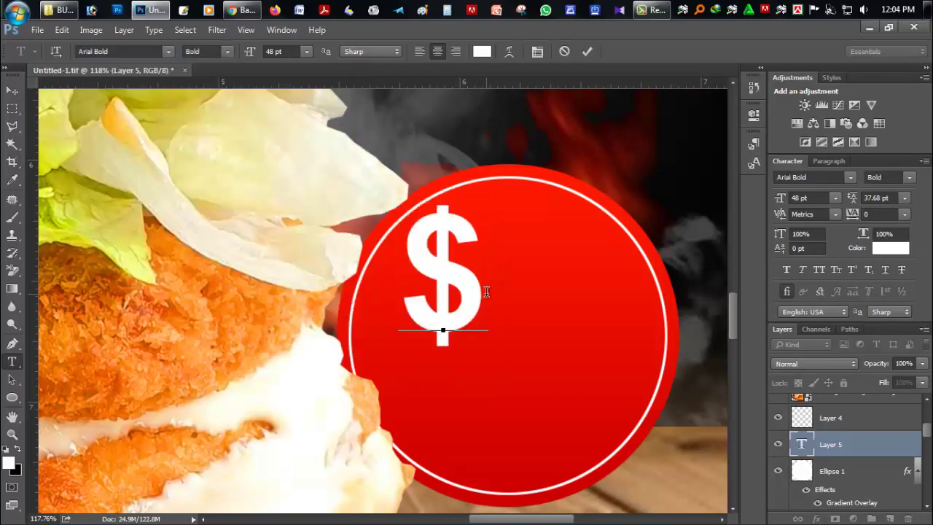
text(4.99)
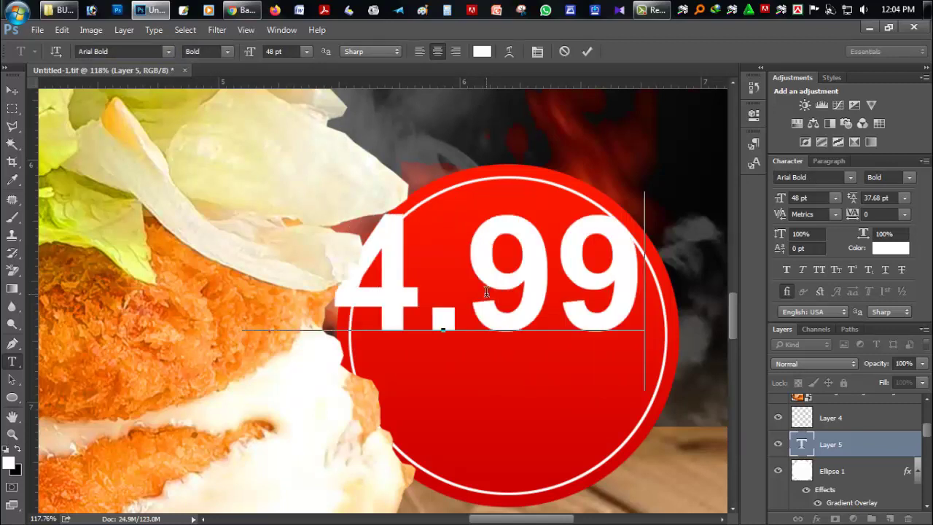
key(Return)
text(on)
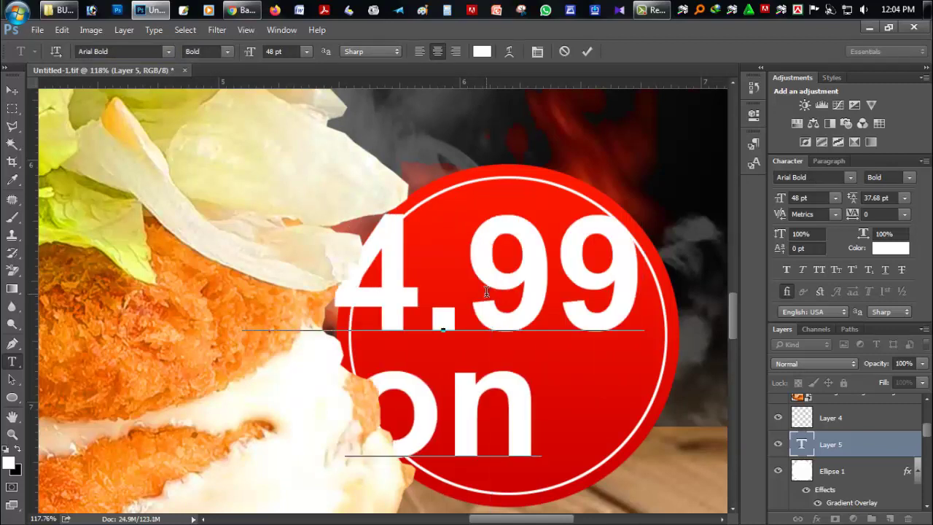
key(BackSpace)
key(BackSpace)
text(ONLY)
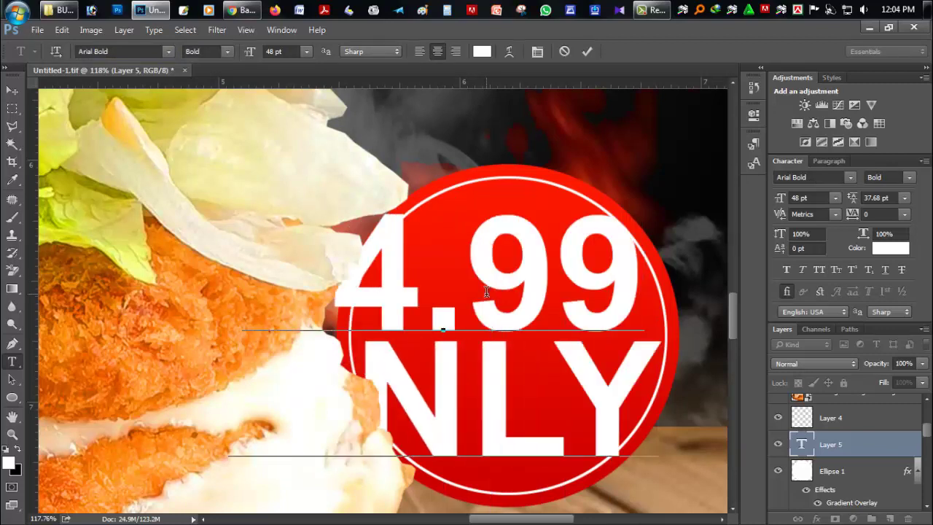
Shrink the price text to fit, centre it in the circle, and resize it.
key(ctrl+a)
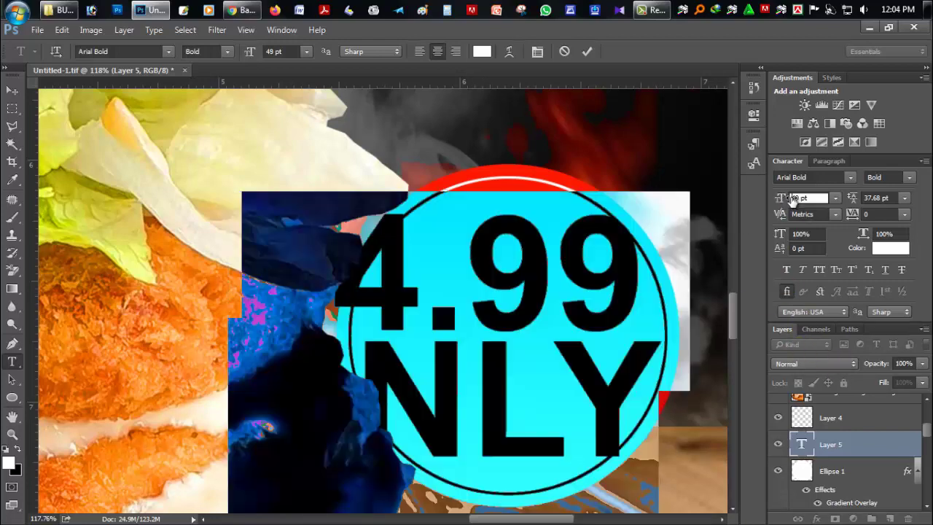
mouse_move(792, 201)
mouse_down()
mouse_move(761, 204)
mouse_move(854, 202)
mouse_move(844, 199)
mouse_up()
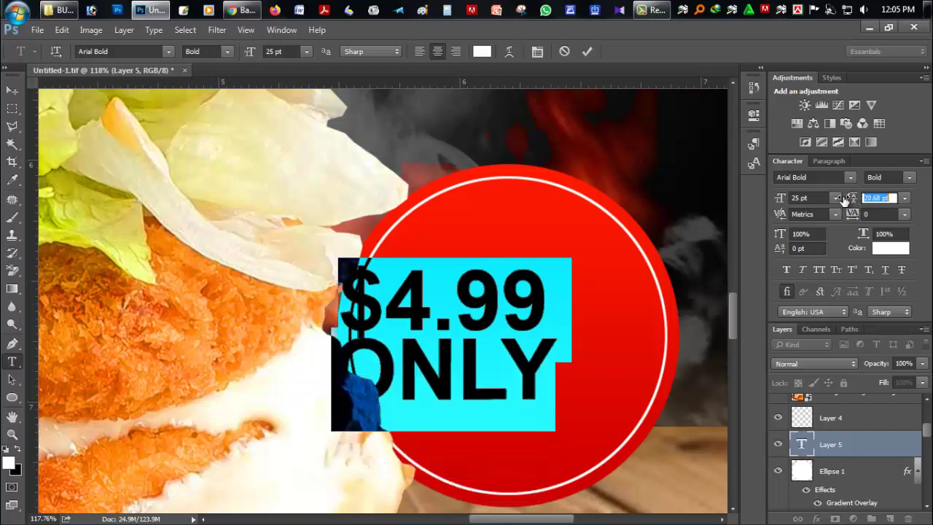
click(12, 89)
mouse_move(532, 321)
mouse_down()
mouse_move(593, 324)
mouse_move(535, 308)
mouse_move(598, 299)
mouse_move(631, 266)
mouse_up()
key(ctrl+s)
mouse_move(628, 270)
mouse_down()
mouse_move(618, 264)
mouse_move(630, 256)
mouse_up()
Set '$4.' to Arial Black and enlarge it.
key(Return)
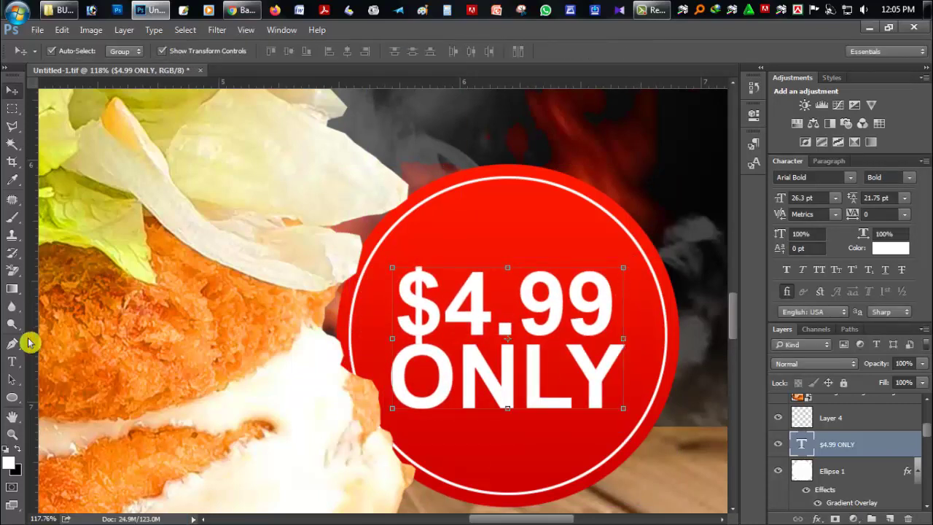
click(12, 361)
drag(404, 292, 517, 299)
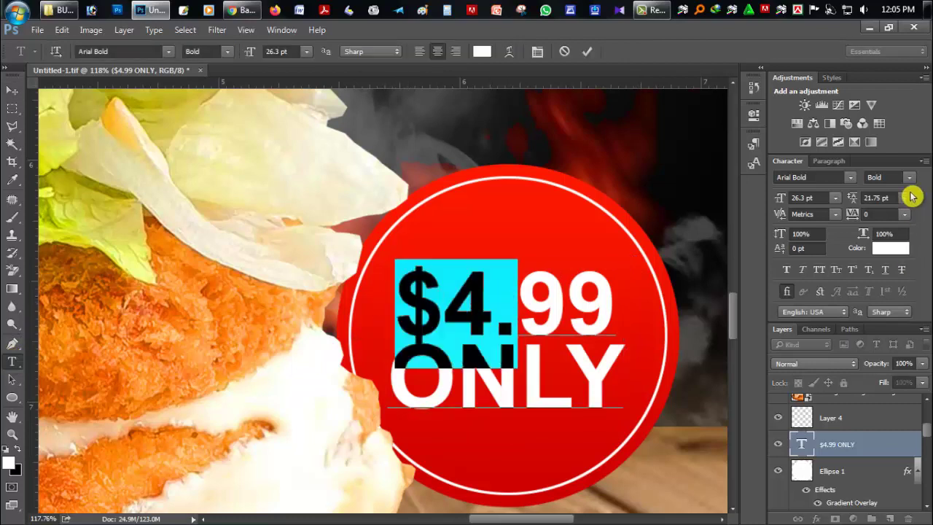
click(911, 179)
click(867, 246)
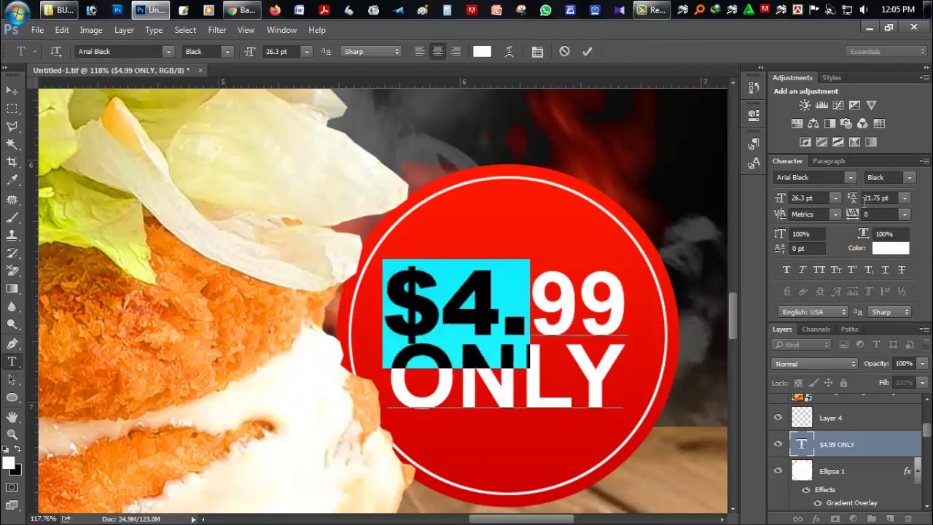
drag(781, 199, 789, 201)
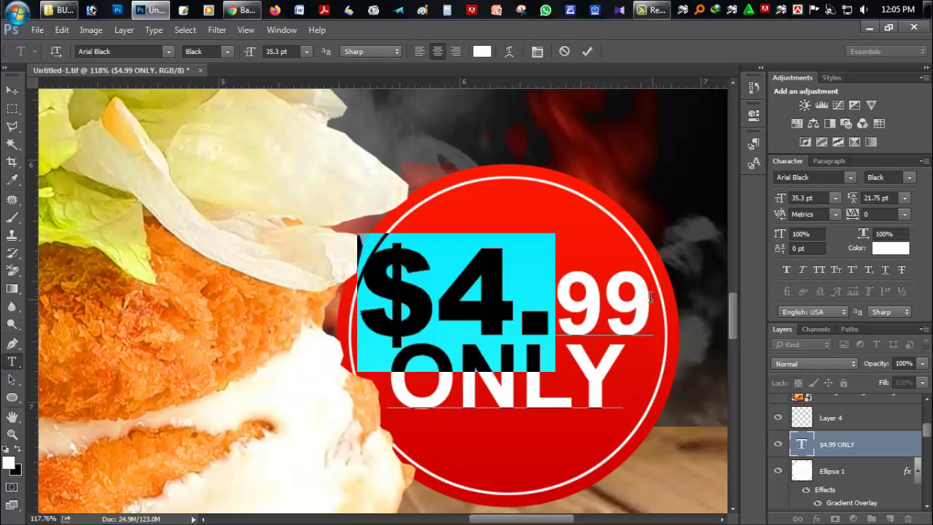
Set '.99' to about 14 pt, nudged slightly larger.
drag(650, 296, 555, 299)
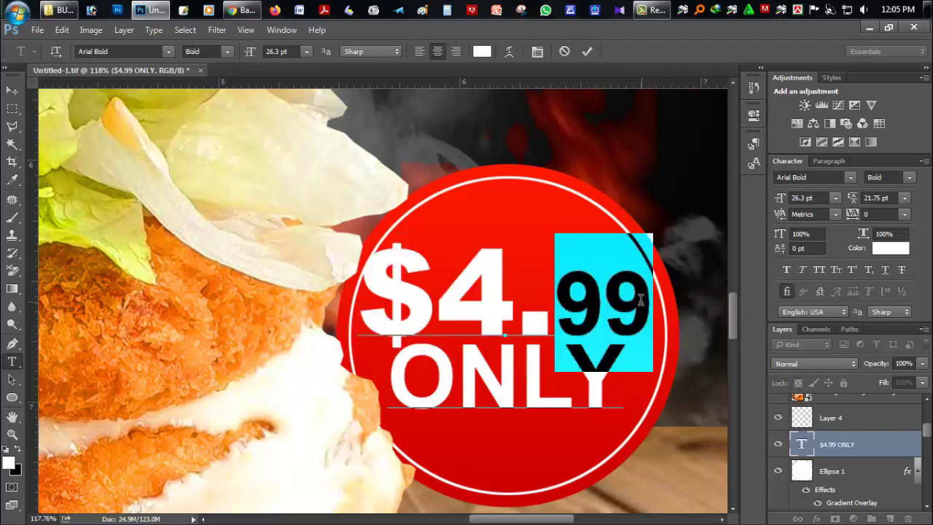
drag(641, 299, 536, 308)
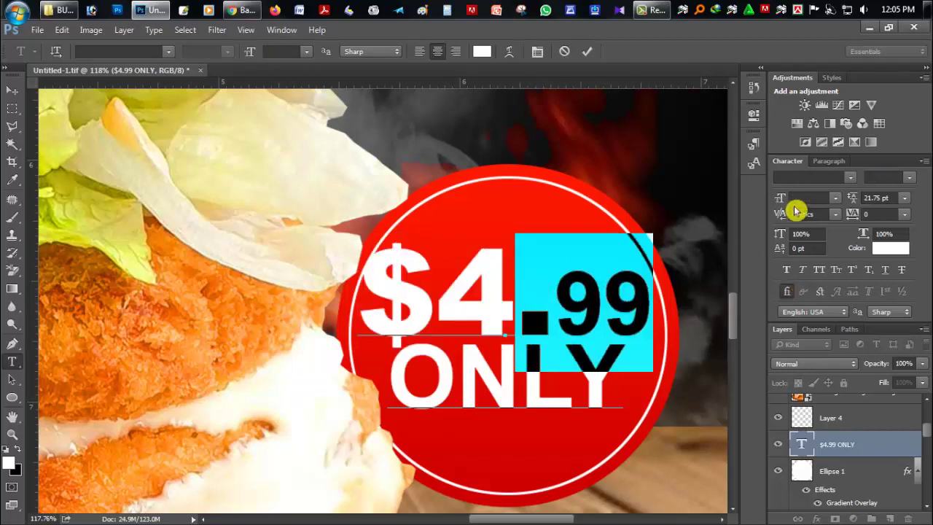
click(834, 205)
click(822, 324)
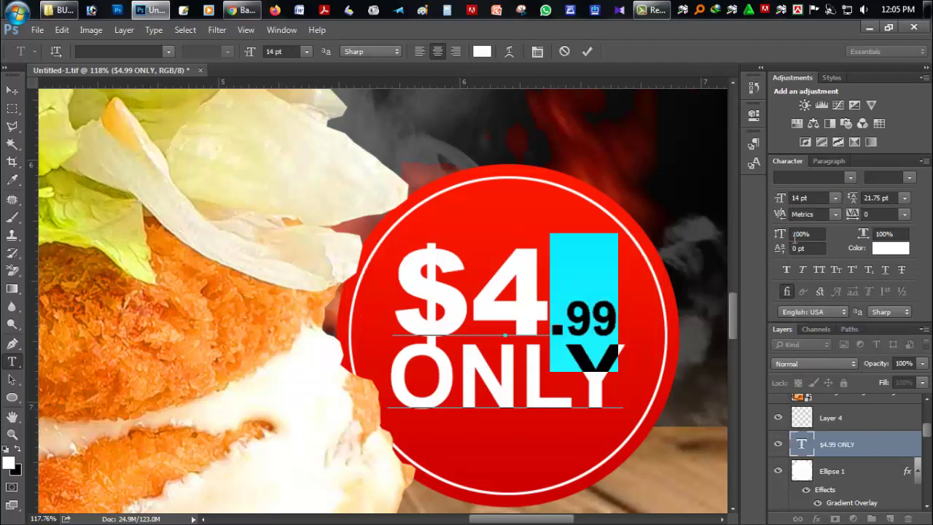
drag(784, 204, 794, 204)
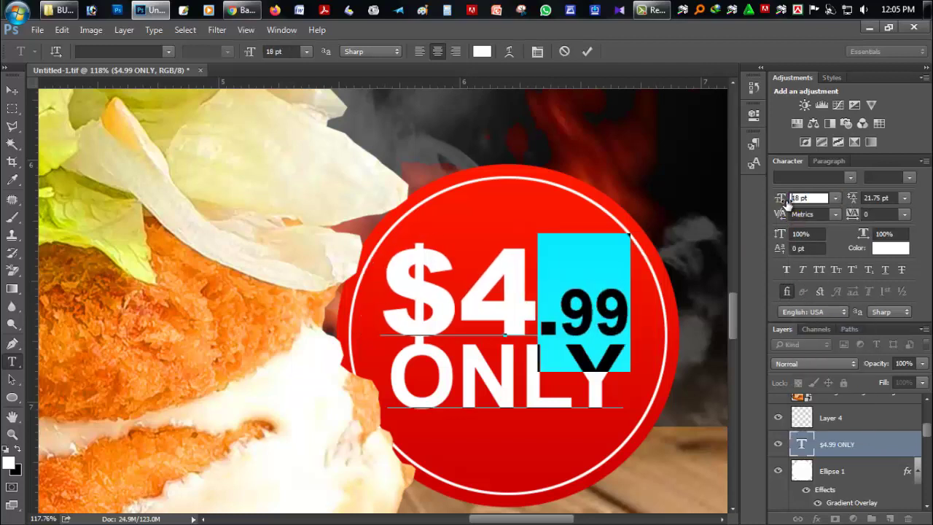
Set 'ONLY' to 18 pt and tighten the line spacing of the price text.
click(388, 374)
drag(388, 374, 656, 377)
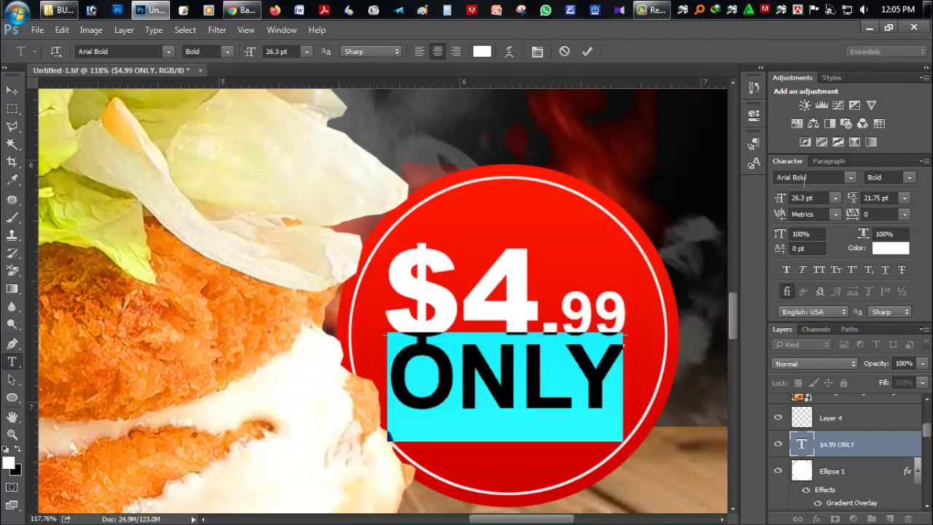
text(18)
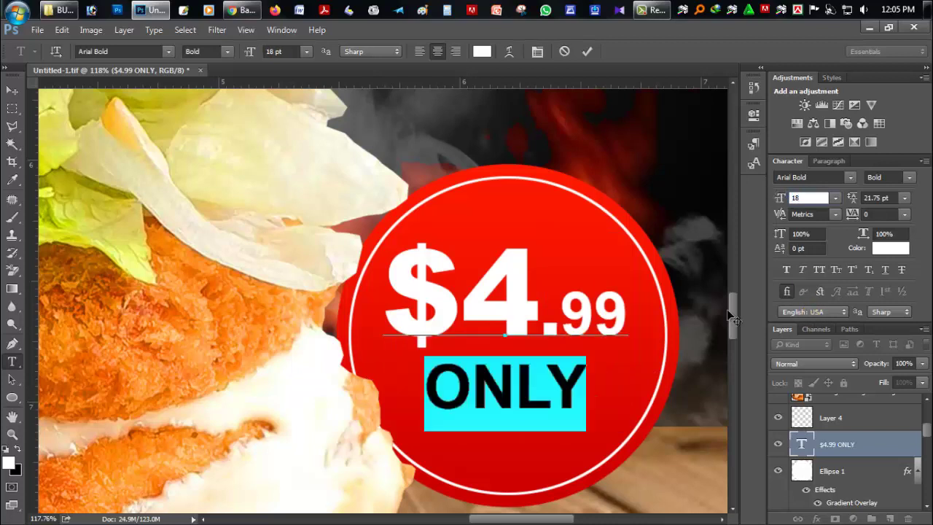
key(Return)
key(ctrl+a)
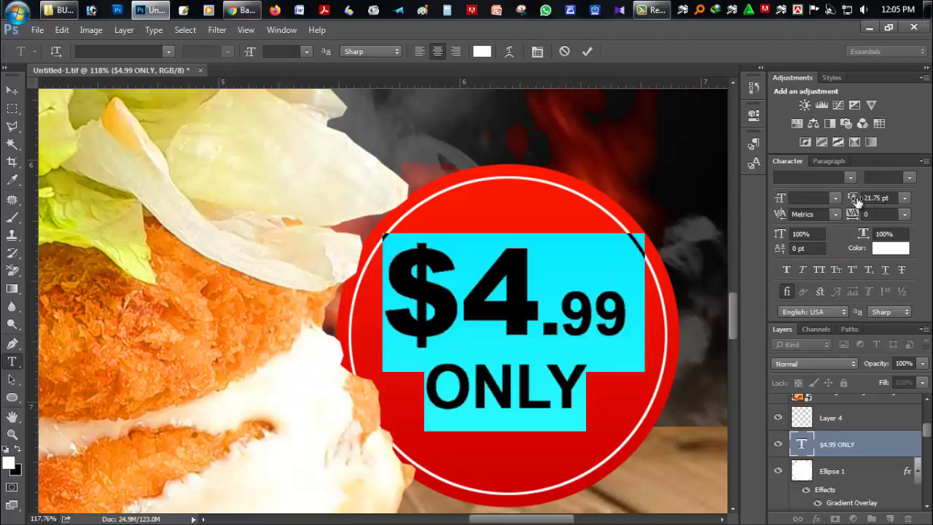
drag(856, 202, 853, 200)
click(427, 376)
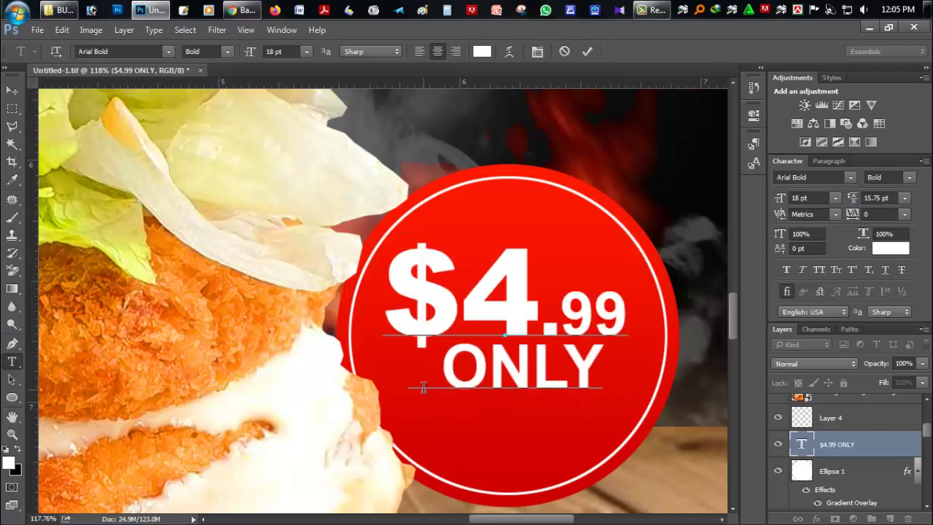
click(10, 101)
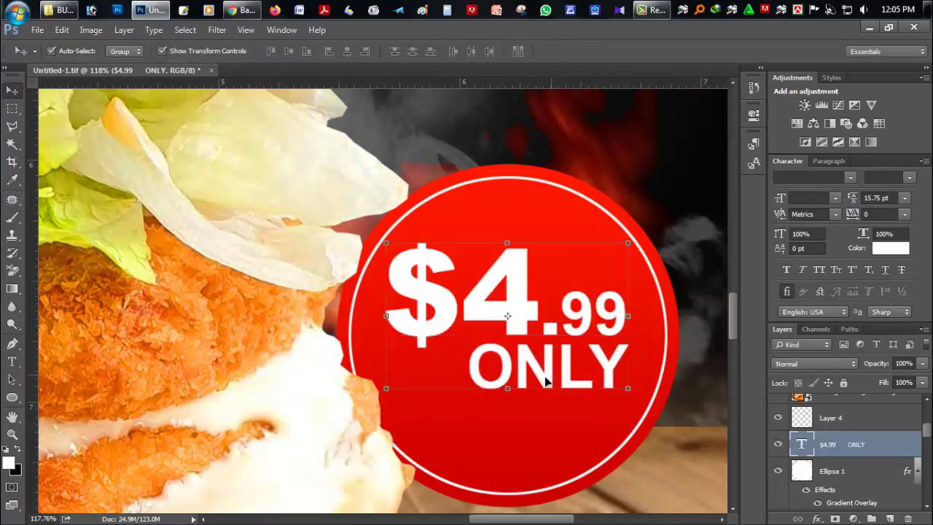
Move the price text lower in the badge and enlarge it about 11%.
drag(545, 380, 547, 400)
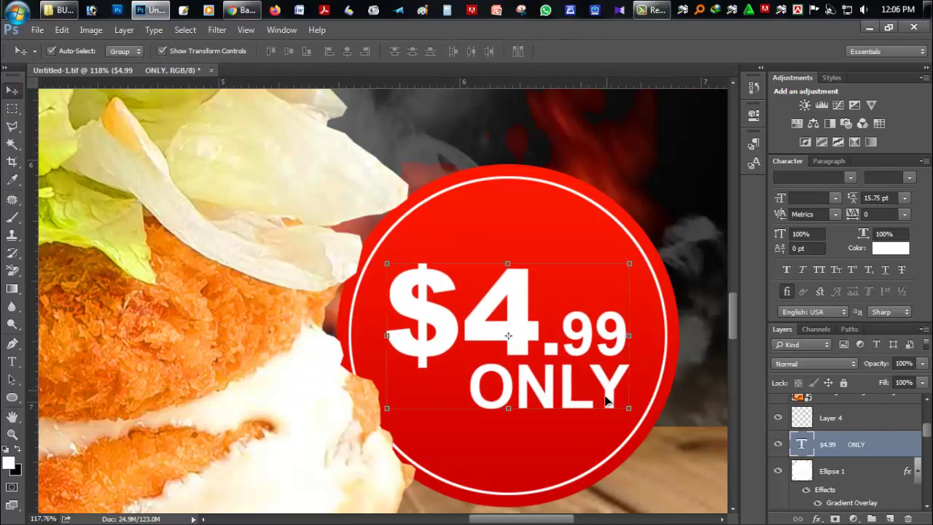
key(ctrl+t)
drag(629, 430, 641, 439)
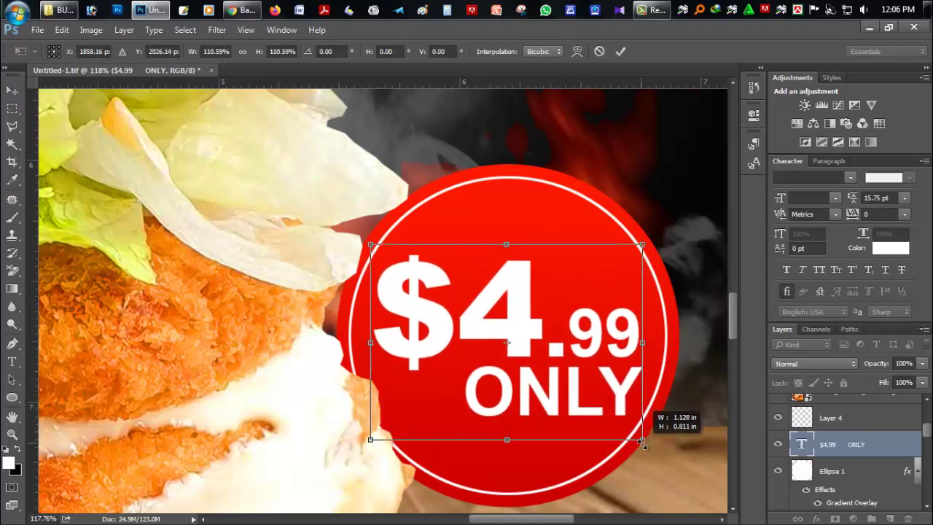
drag(539, 392, 543, 396)
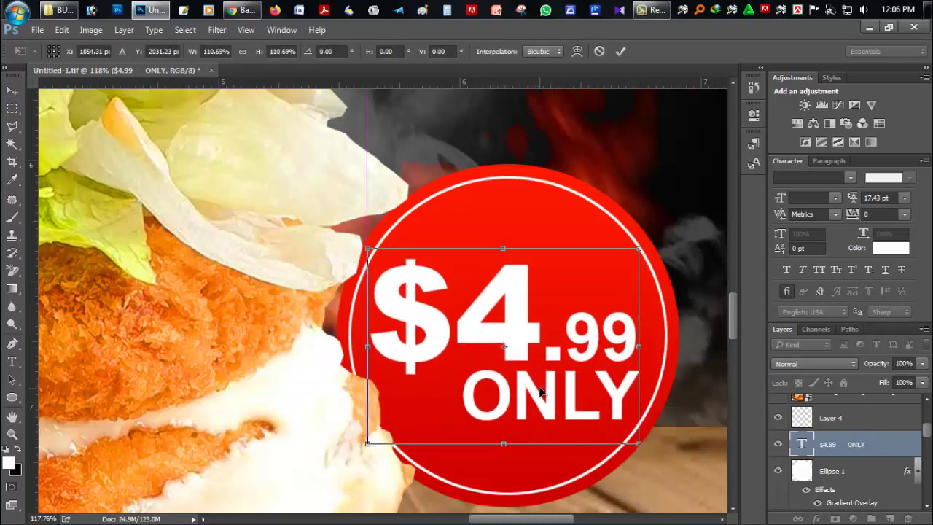
key(Return)
double_click(12, 423)
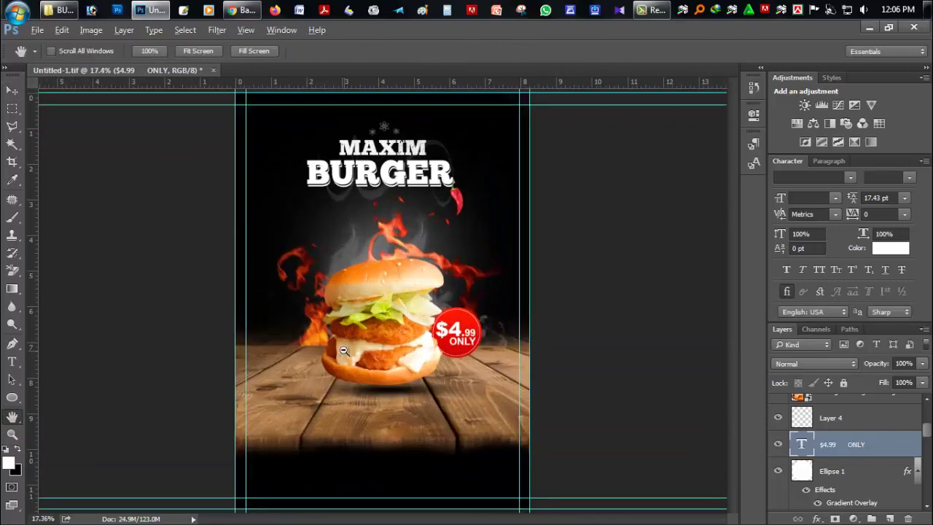
Save the TIF poster and zoom out and in to review it.
ctrl+click(405, 356)
key(ctrl+s)
scroll(405, 355, down, 5)
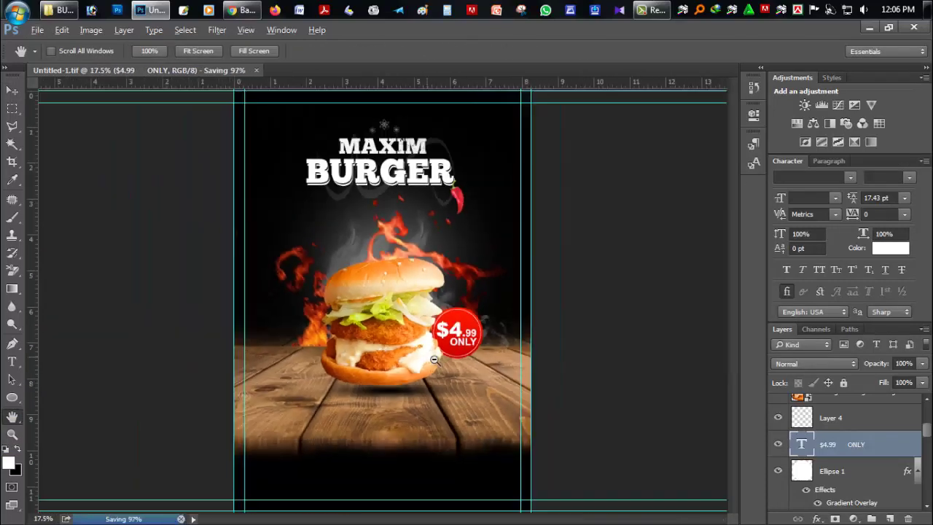
scroll(374, 359, up, 1)
scroll(374, 359, down, 1)
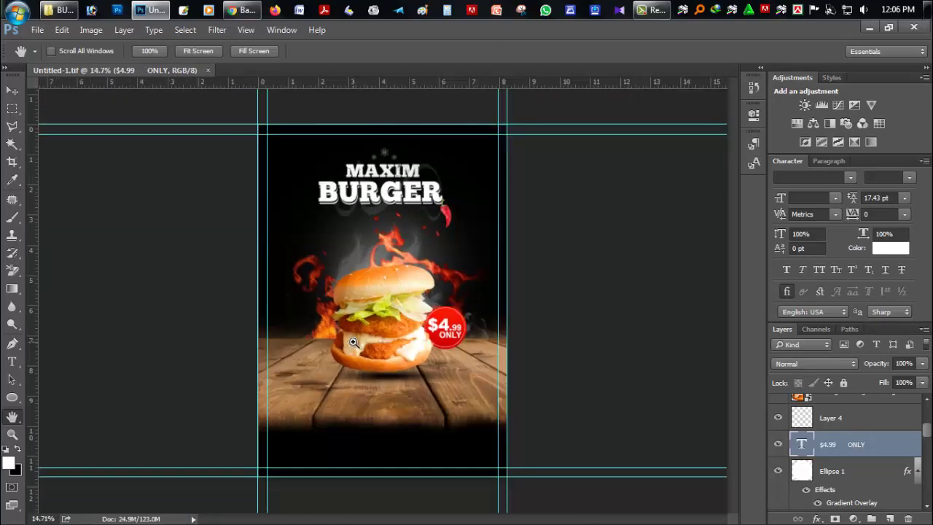
scroll(349, 325, up, 1)
scroll(362, 376, up, 1)
scroll(302, 408, up, 2)
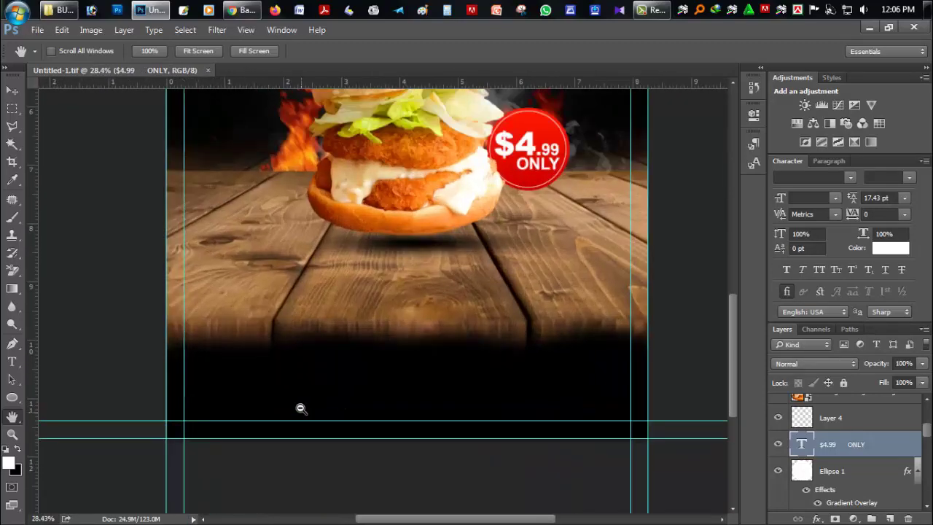
scroll(332, 384, up, 1)
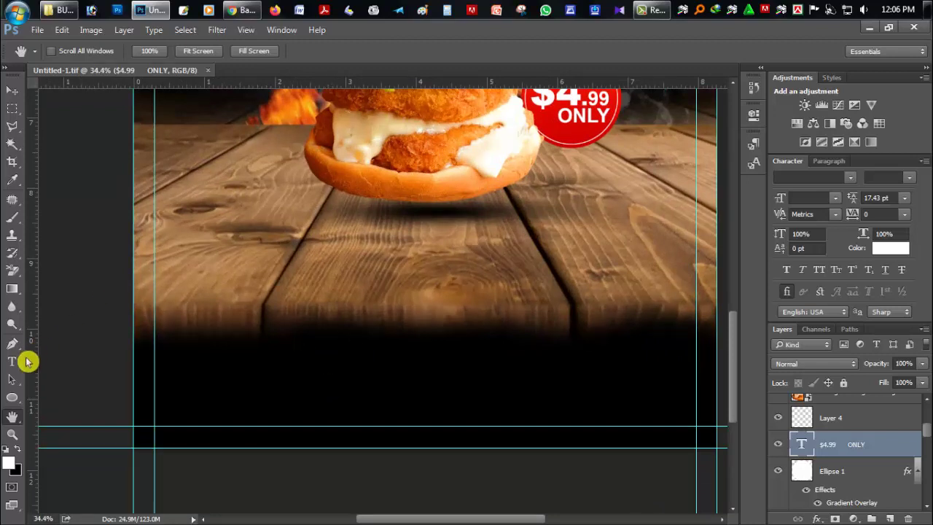
Type the line 'FREE PARKING I TWO DRINKS FREE I DOOR OIENS AT 8 PM' below the table photo.
click(12, 362)
click(244, 346)
text(FREE PARK)
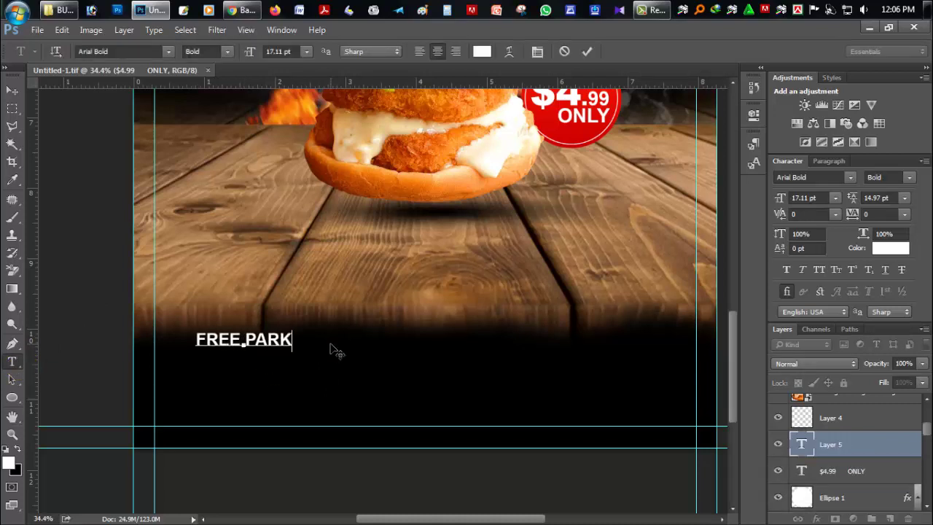
text(I)
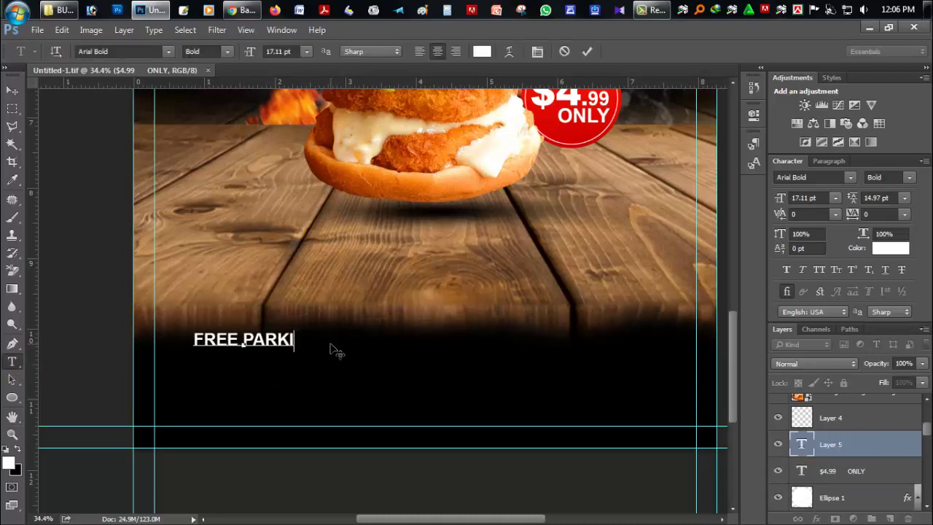
text(NG I TW)
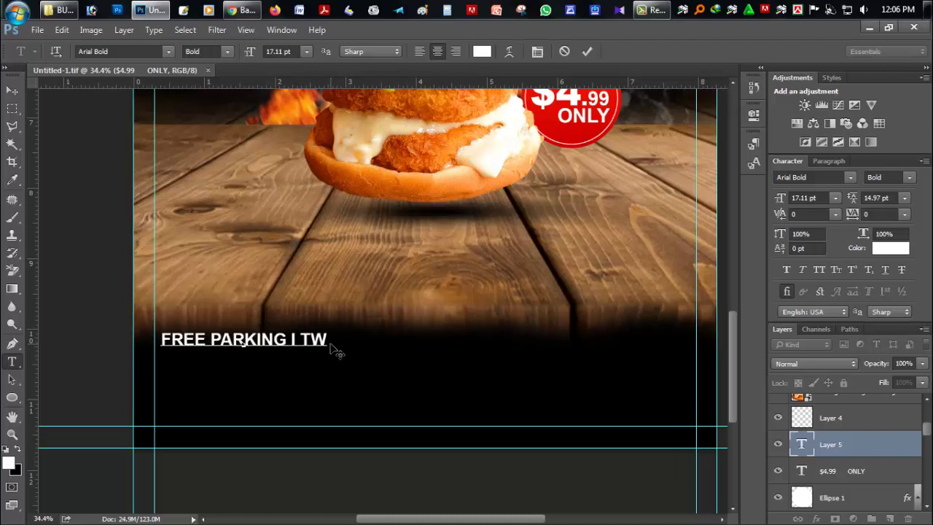
text(O DRIN)
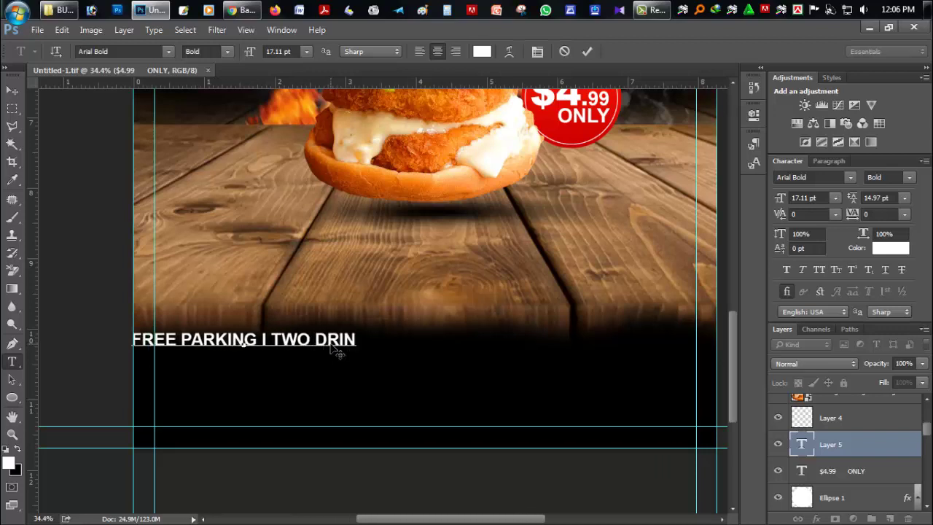
text(JS)
key(BackSpace)
key(BackSpace)
text(KS )
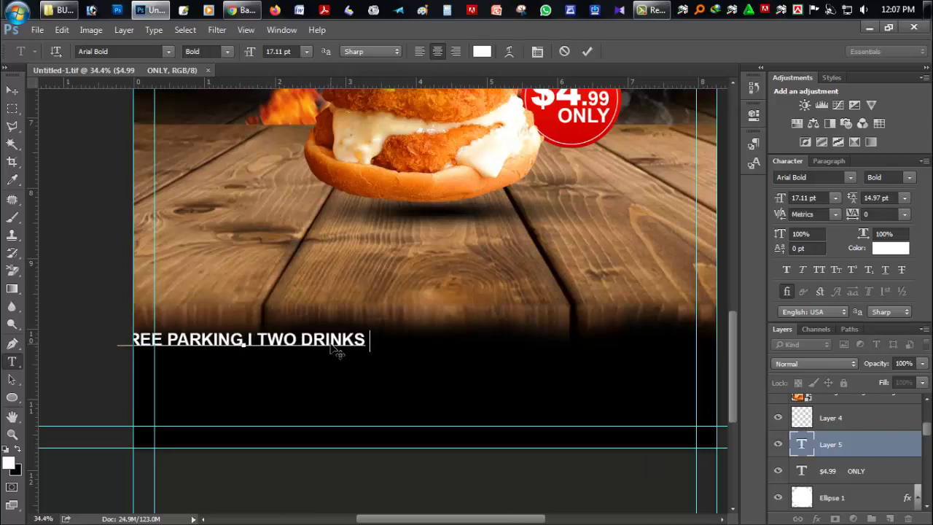
text(FREE I DOOR )
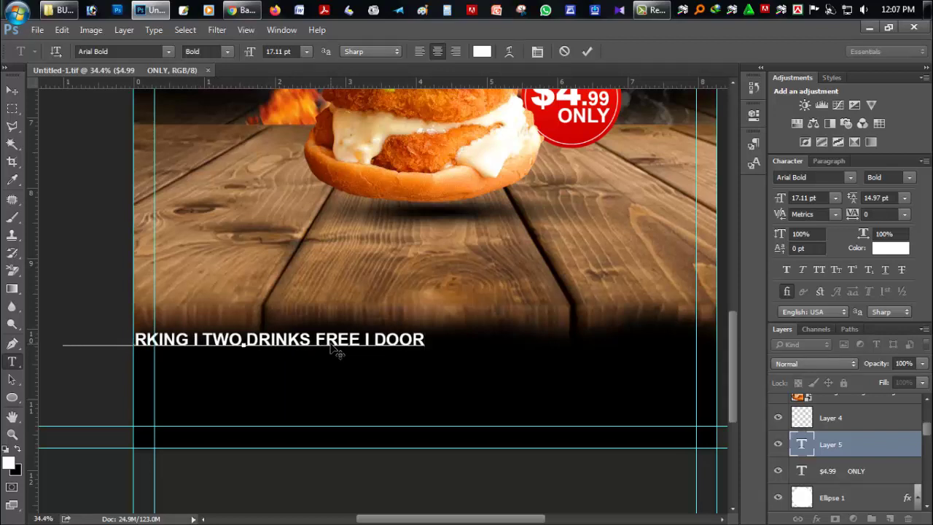
text(OIENS)
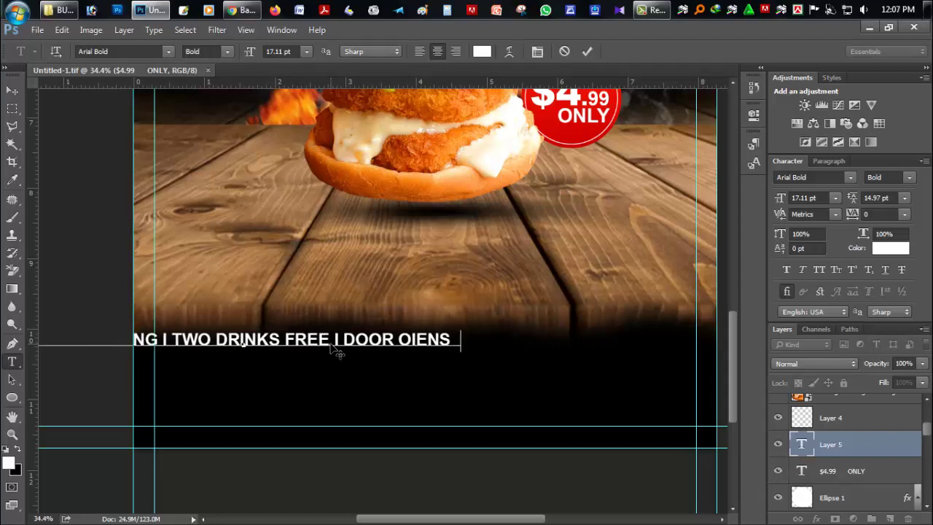
text( AT 8 PM)
Centre the info line horizontally, colour its text orange #ff9900, and save.
click(11, 90)
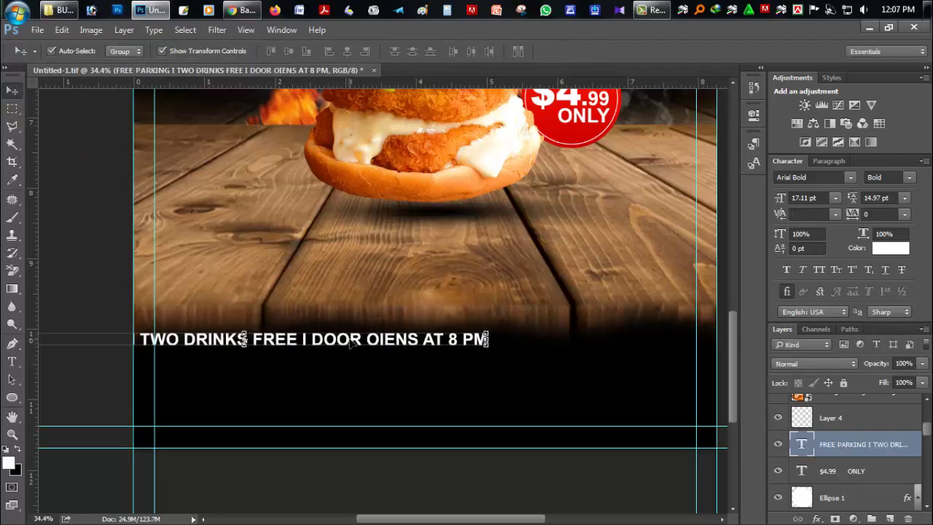
drag(354, 335, 540, 337)
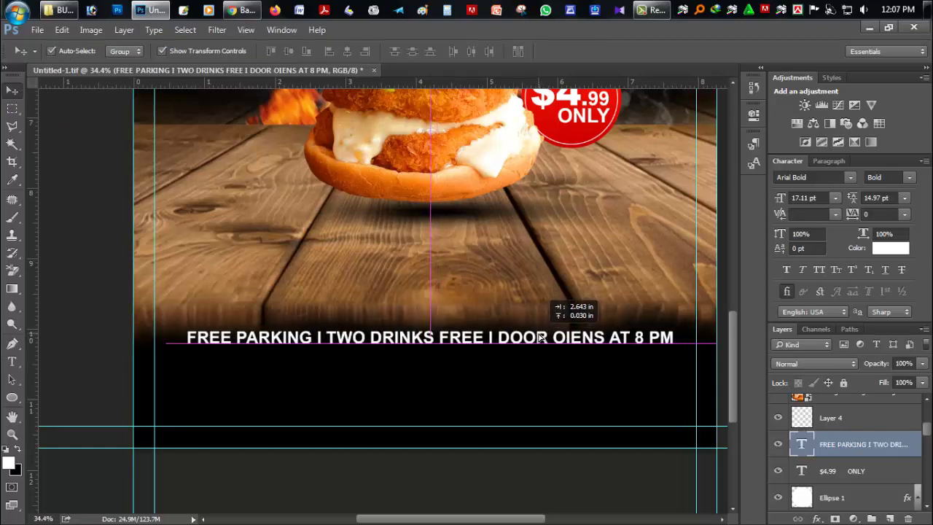
click(11, 362)
click(437, 337)
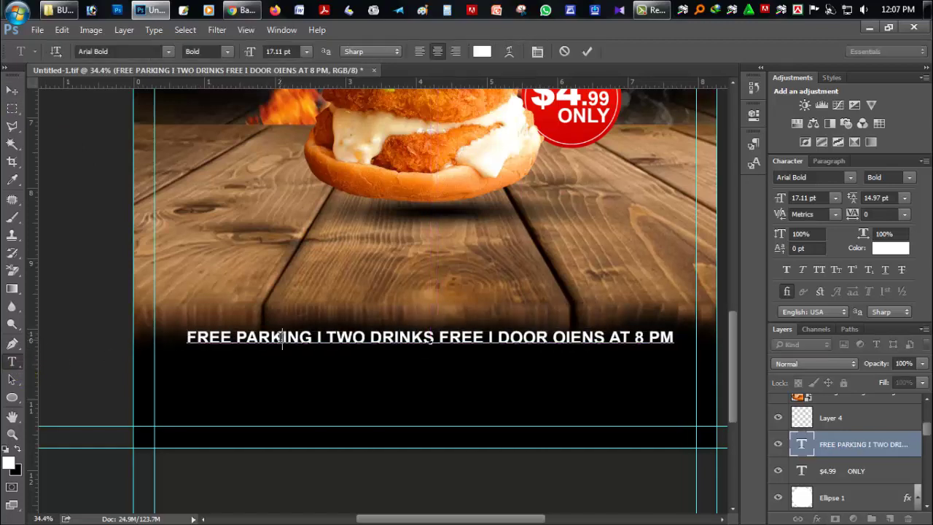
key(ctrl+a)
click(482, 51)
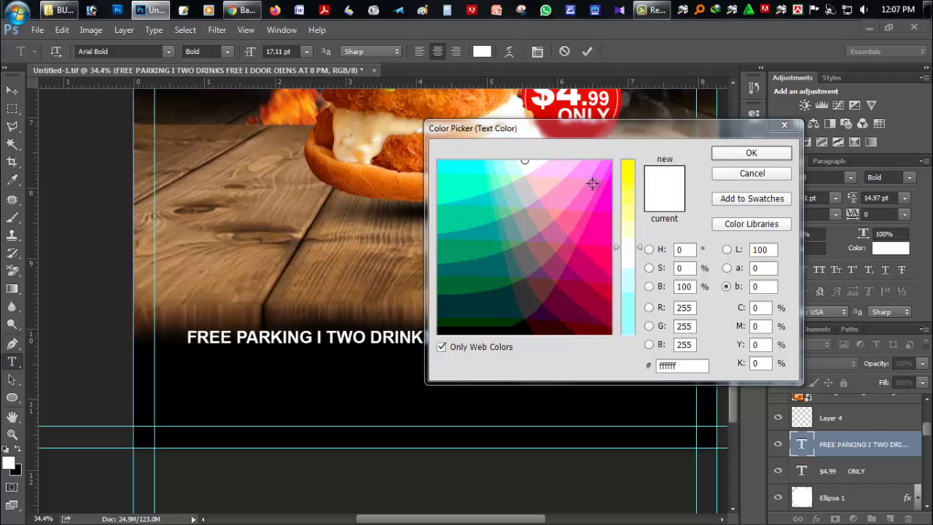
drag(634, 171, 633, 157)
mouse_move(583, 182)
mouse_down()
mouse_move(567, 185)
mouse_move(585, 168)
mouse_up()
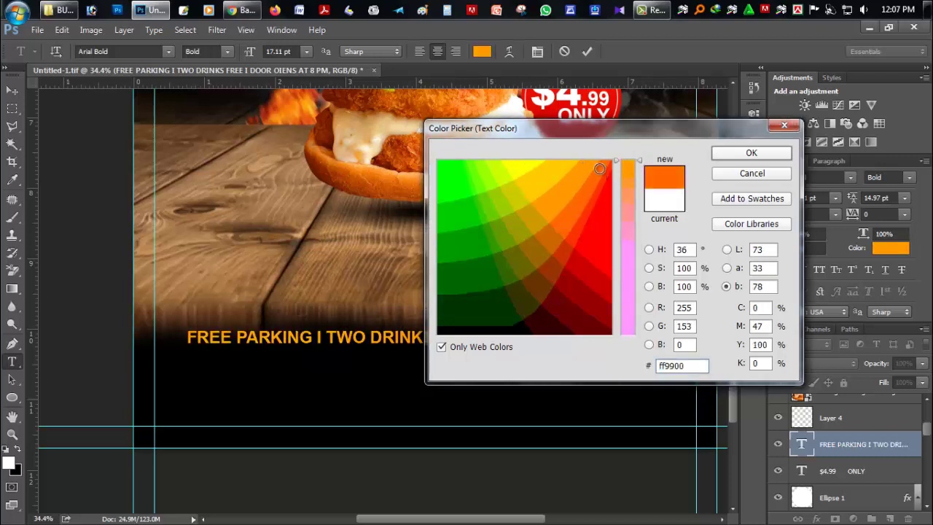
click(751, 153)
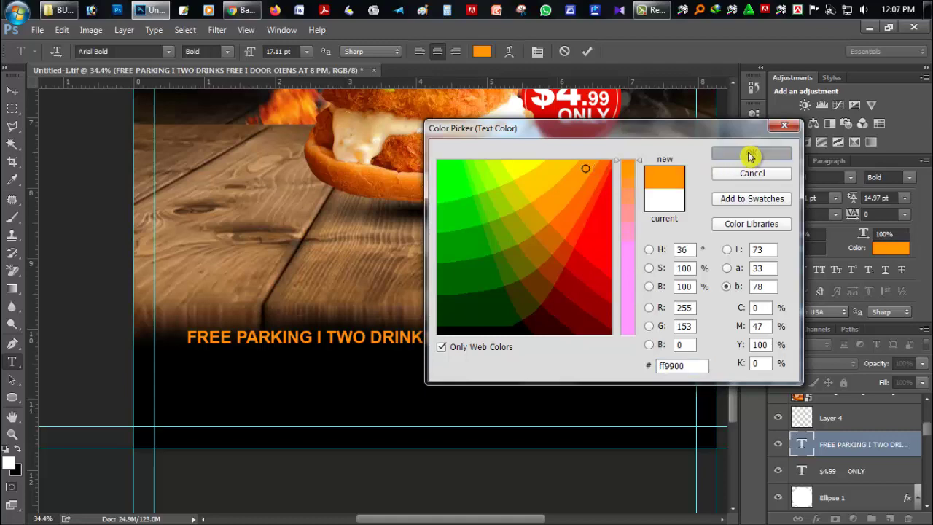
click(12, 89)
key(ctrl+s)
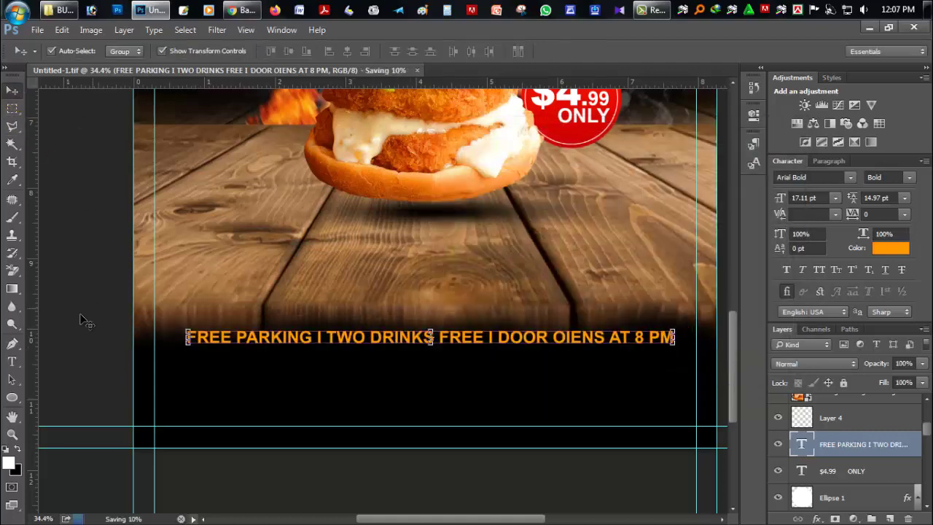
Scale the info line to about 105% (17.98 pt) and nudge it up two steps.
click(12, 361)
scroll(369, 337, down, 1)
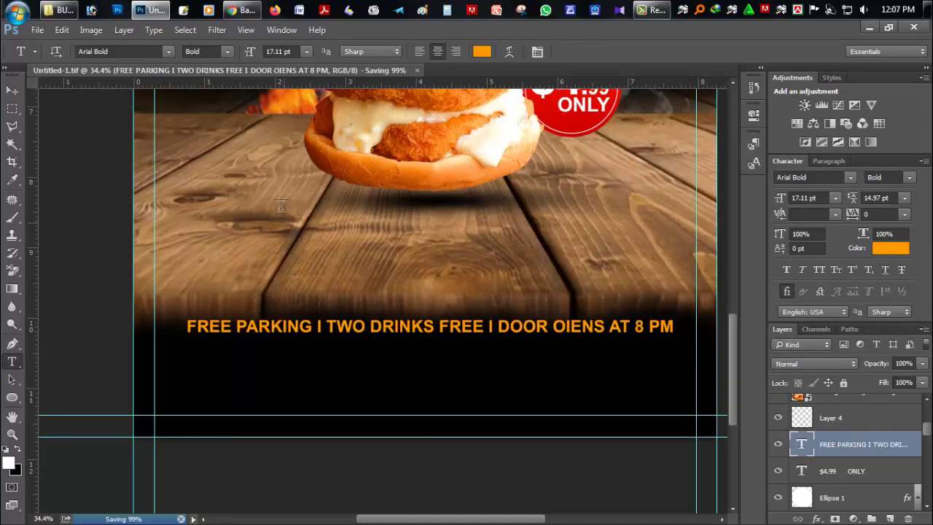
key(v)
drag(676, 331, 686, 336)
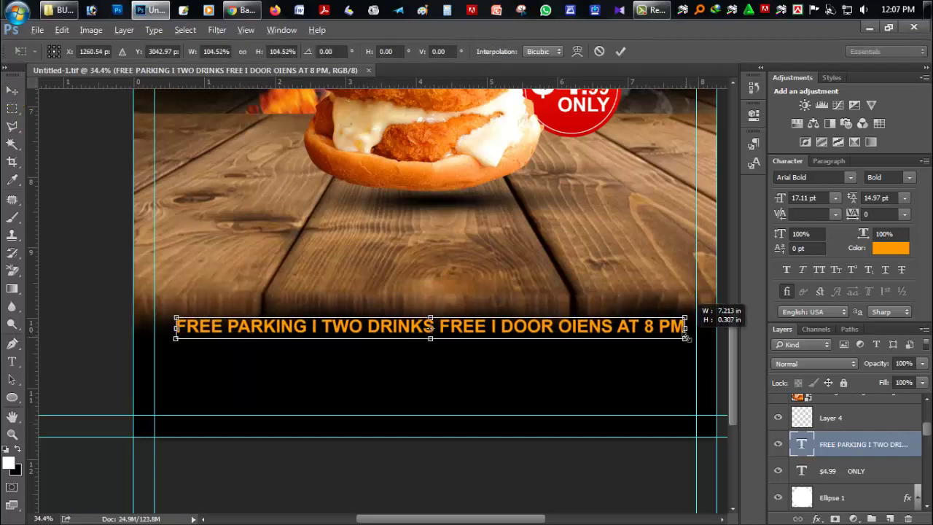
key(Return)
key(Up)
key(Up)
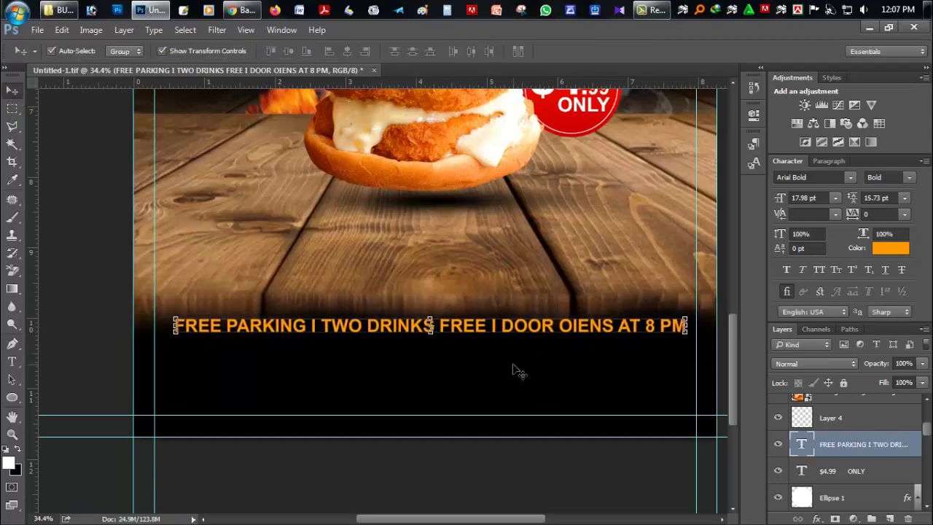
key(Up)
key(Up)
key(Up)
key(Up)
key(Up)
key(Up)
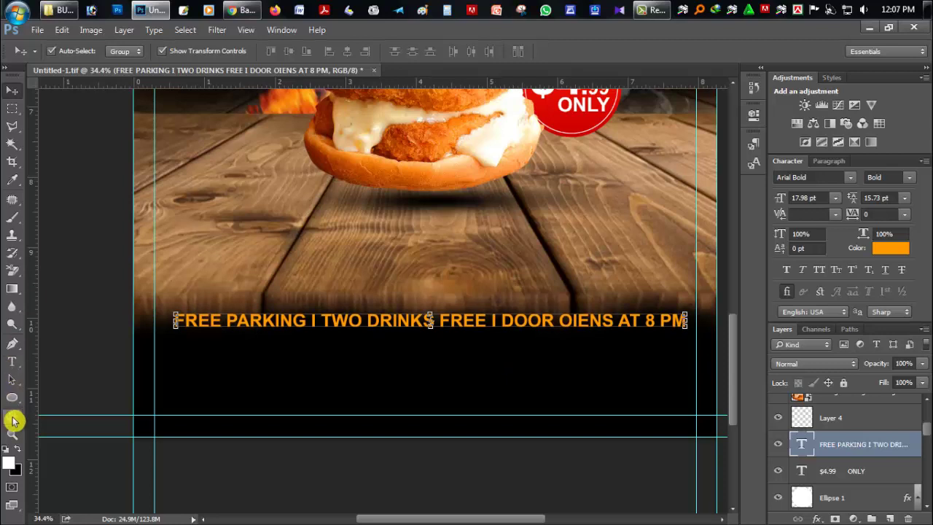
click(11, 415)
drag(158, 374, 158, 352)
Draw a rounded rectangle button below the info line with 38 px corners, and save.
key(ctrl+s)
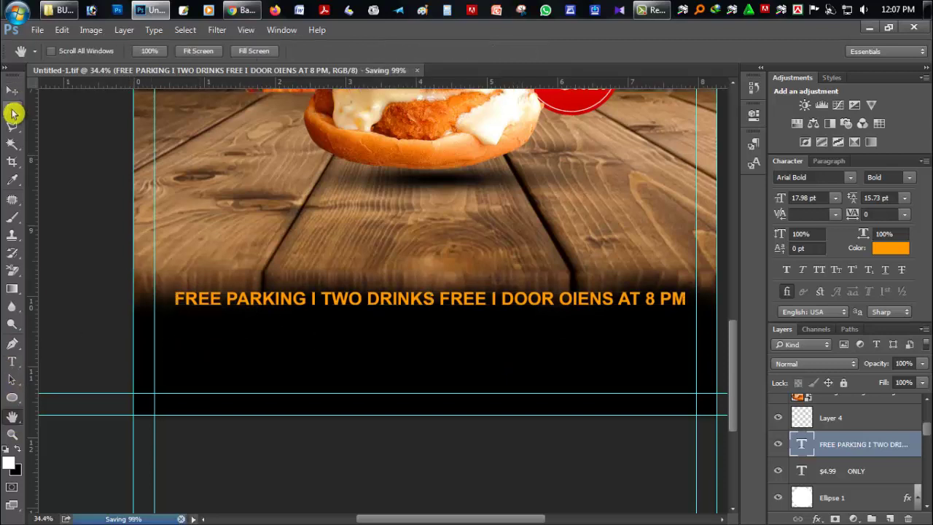
drag(13, 397, 77, 403)
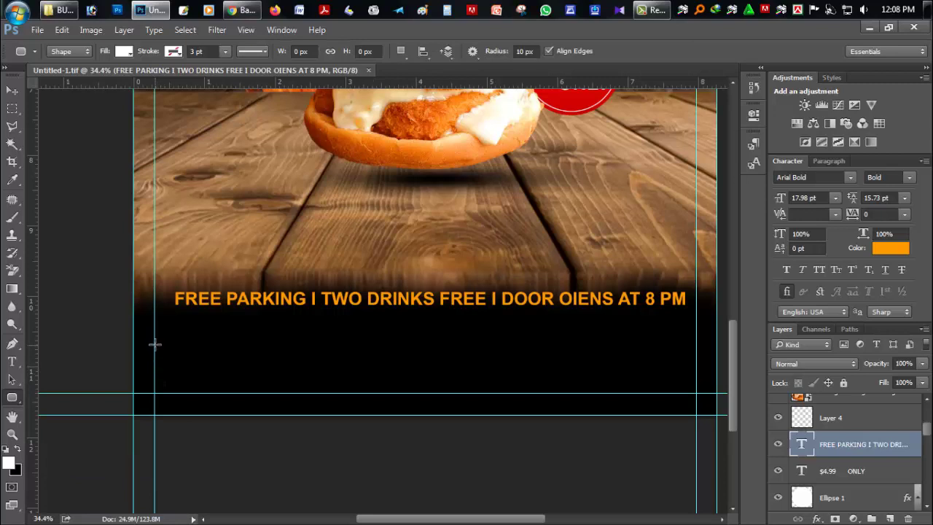
drag(154, 345, 312, 401)
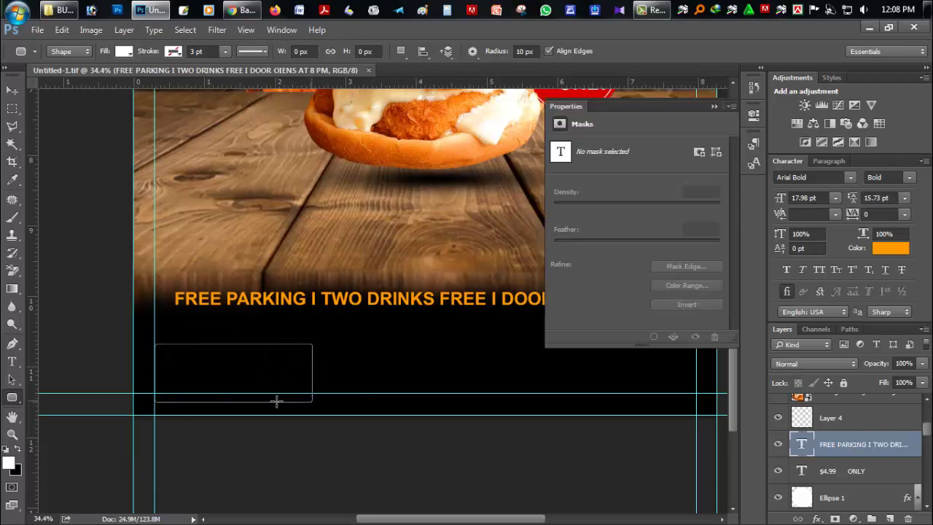
drag(562, 247, 575, 250)
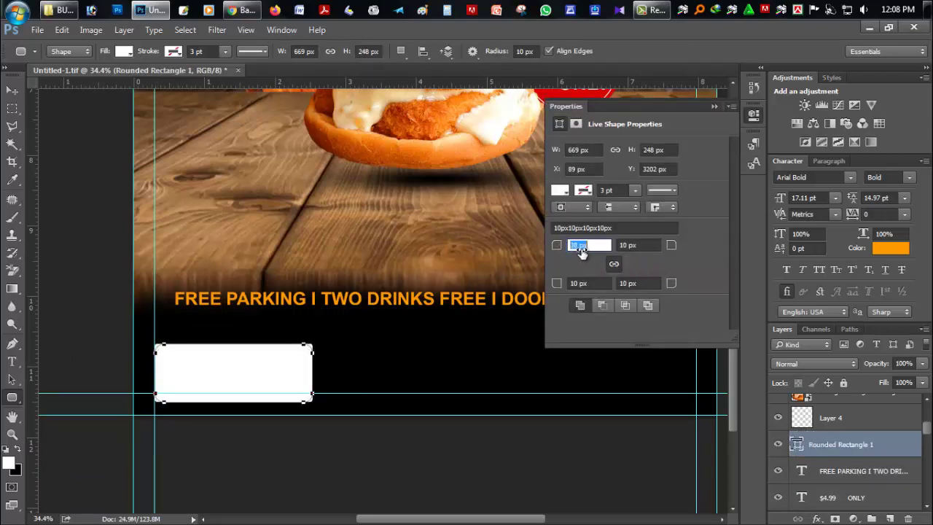
click(616, 265)
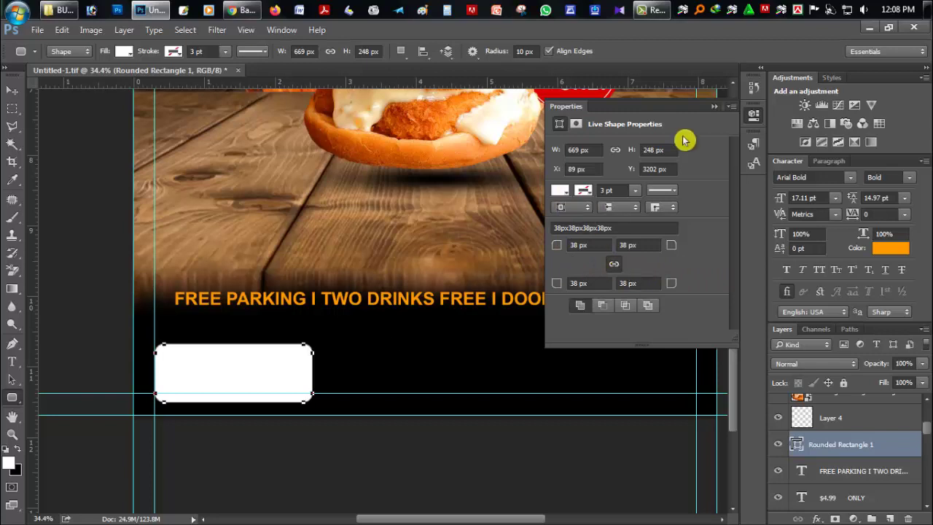
click(715, 106)
click(12, 89)
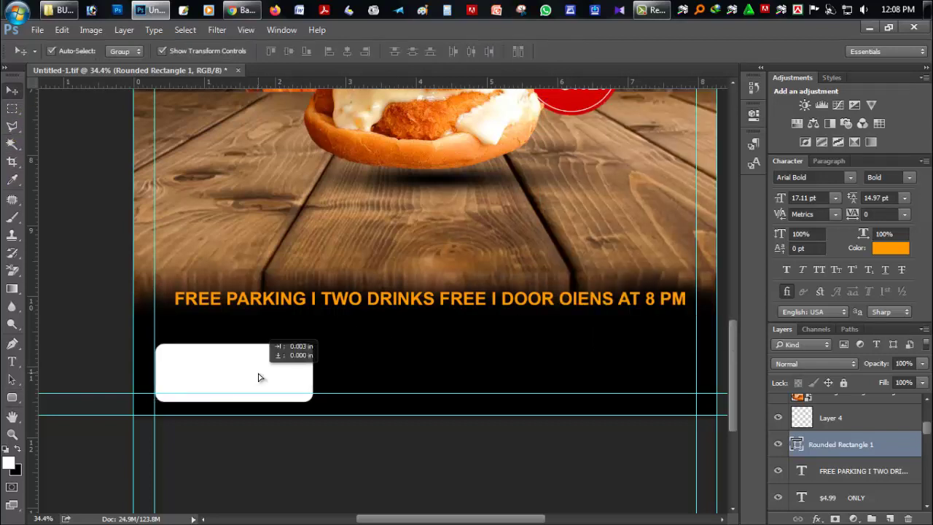
key(ctrl+s)
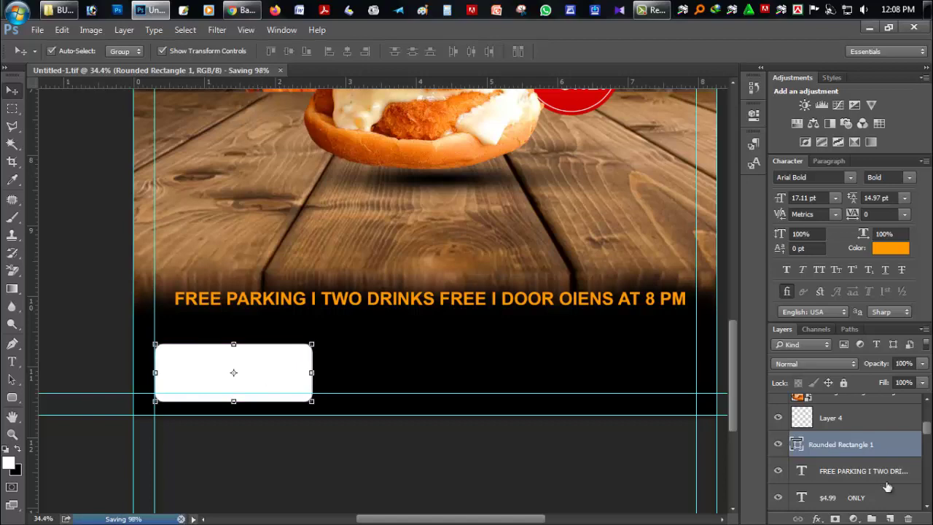
Add a white-to-grey preset Gradient Overlay effect to the rounded rectangle.
click(816, 518)
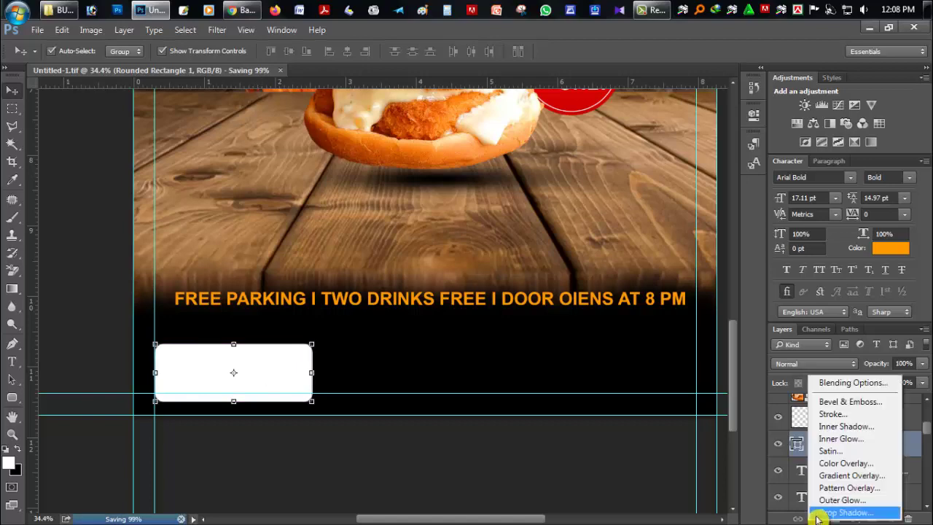
click(865, 478)
click(665, 223)
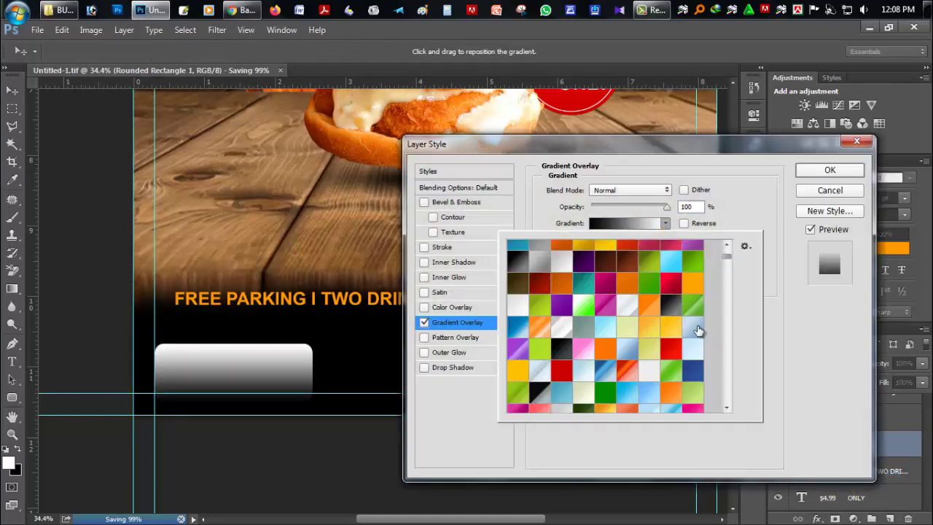
click(628, 297)
click(563, 253)
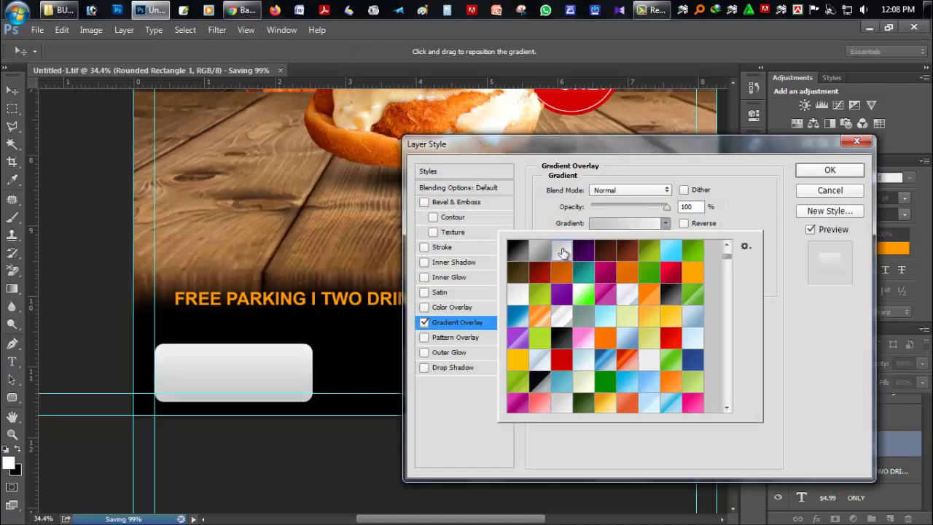
click(634, 297)
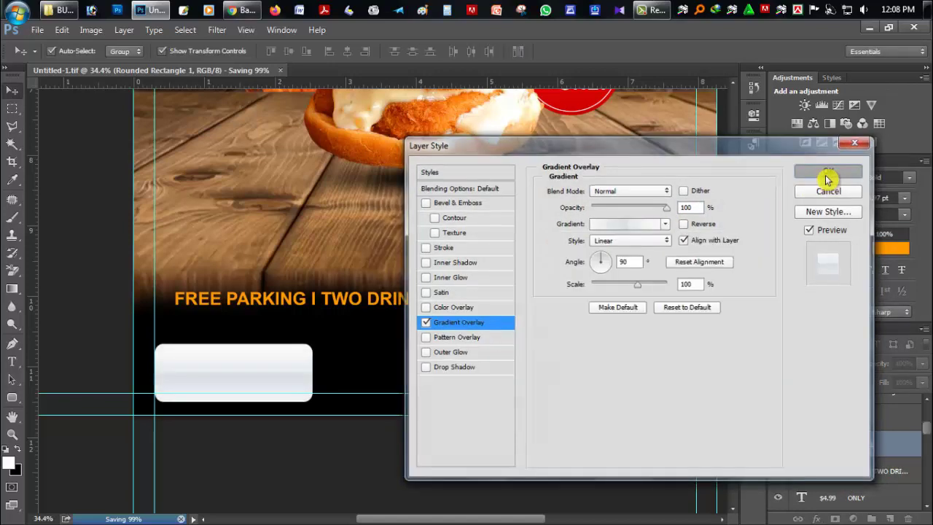
click(829, 169)
Paste the hamburger paragraph into a text box right of the button at 9.11 pt.
click(12, 361)
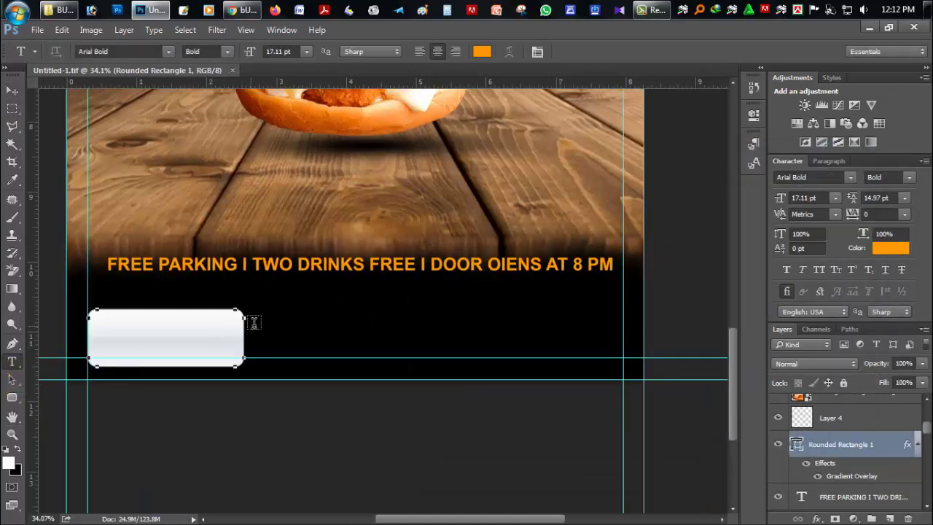
drag(260, 323, 597, 366)
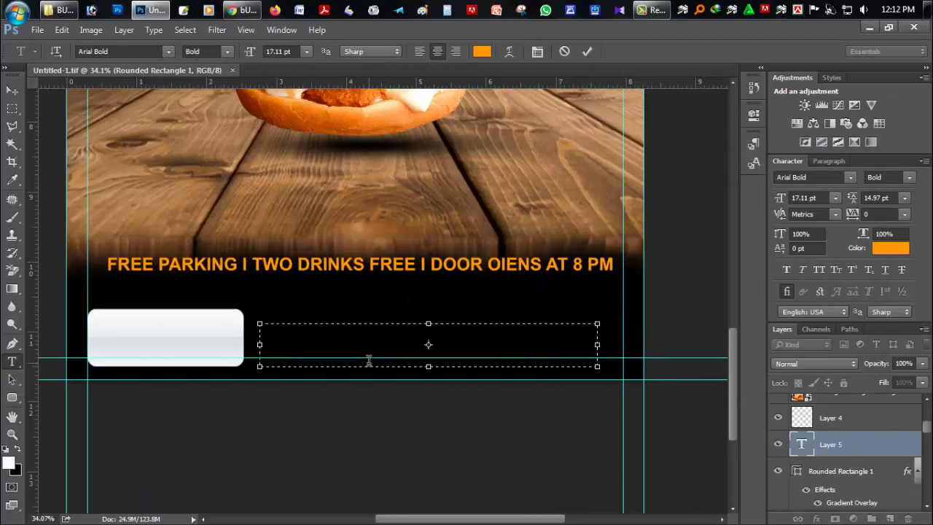
key(ctrl+v)
key(ctrl+a)
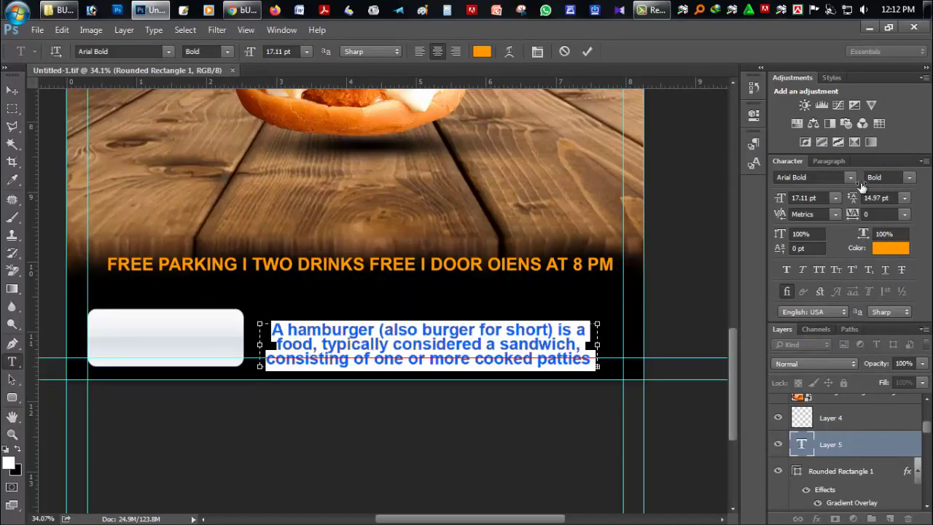
drag(856, 200, 854, 199)
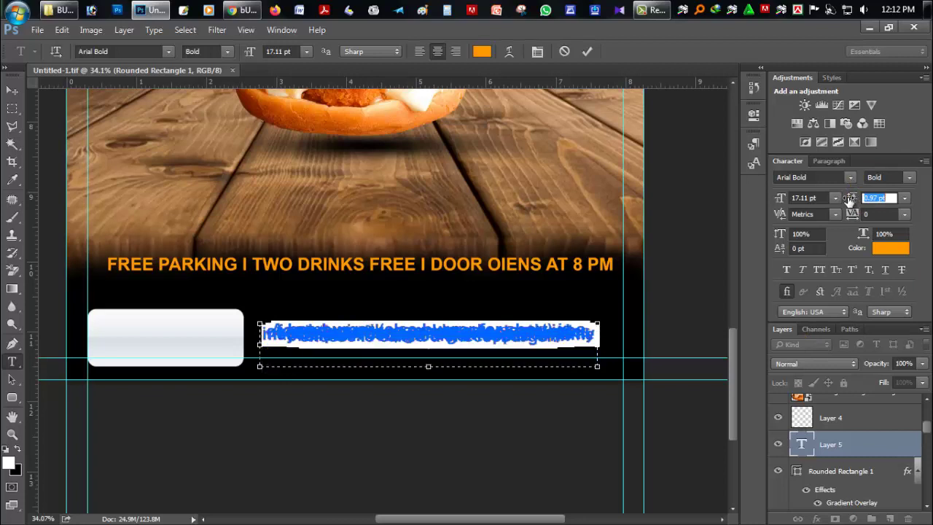
drag(782, 204, 776, 204)
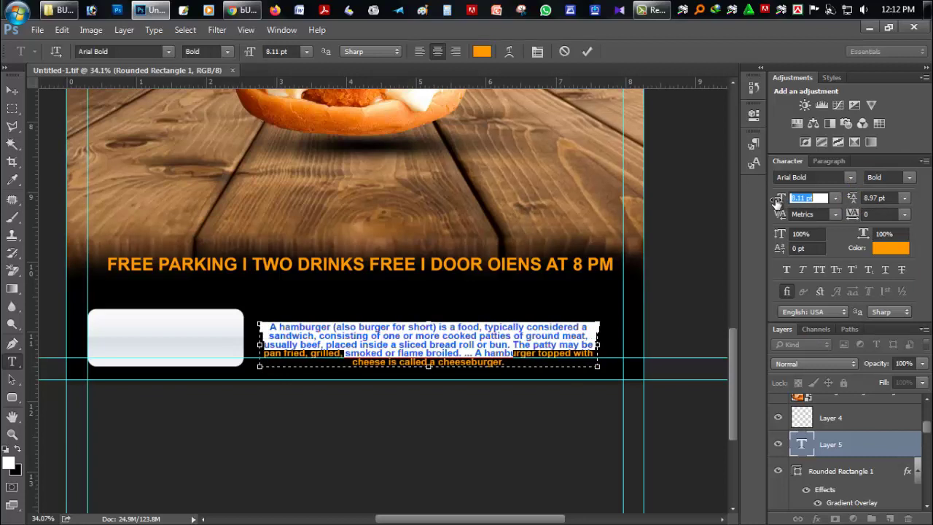
click(915, 202)
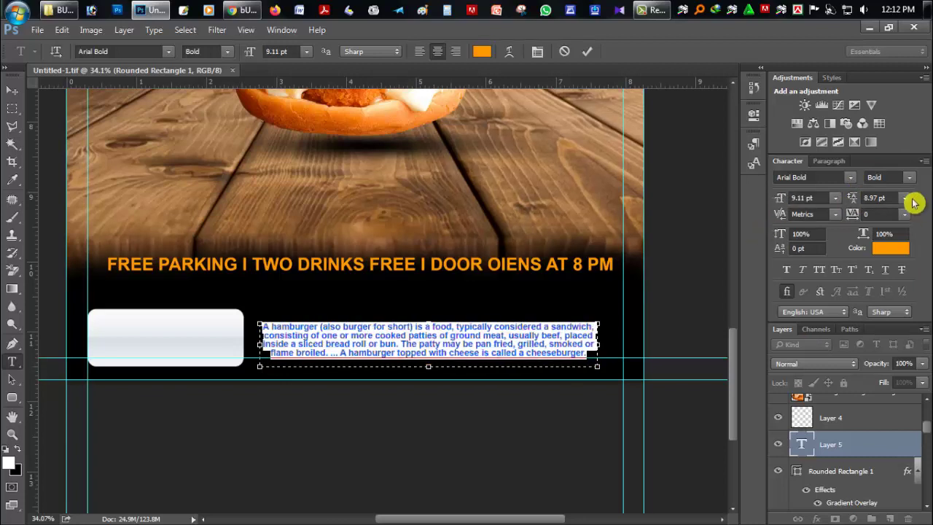
Make the paragraph text white and nudge it slightly up and right.
click(482, 51)
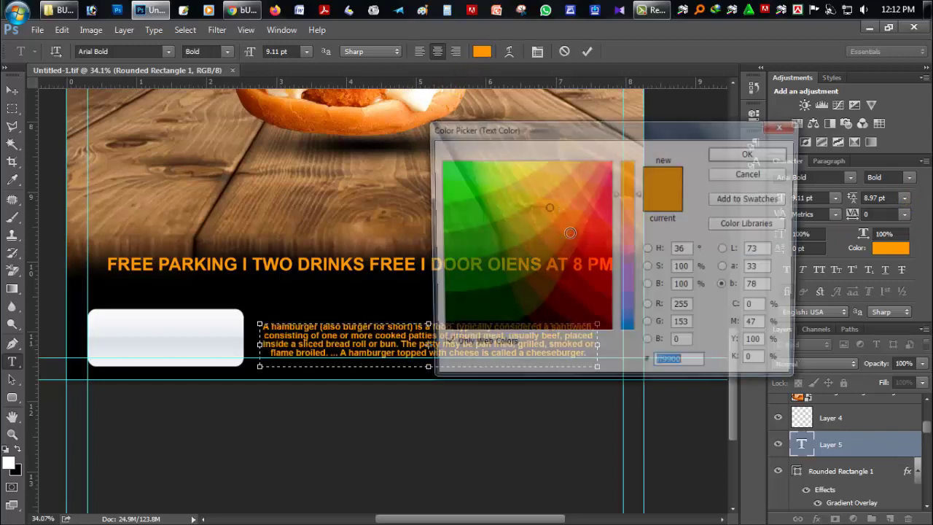
click(521, 166)
click(750, 153)
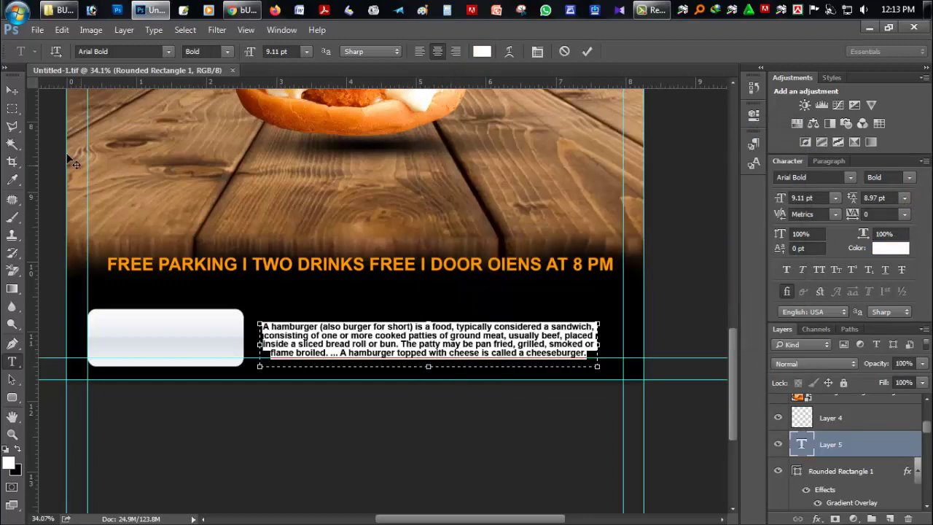
click(11, 90)
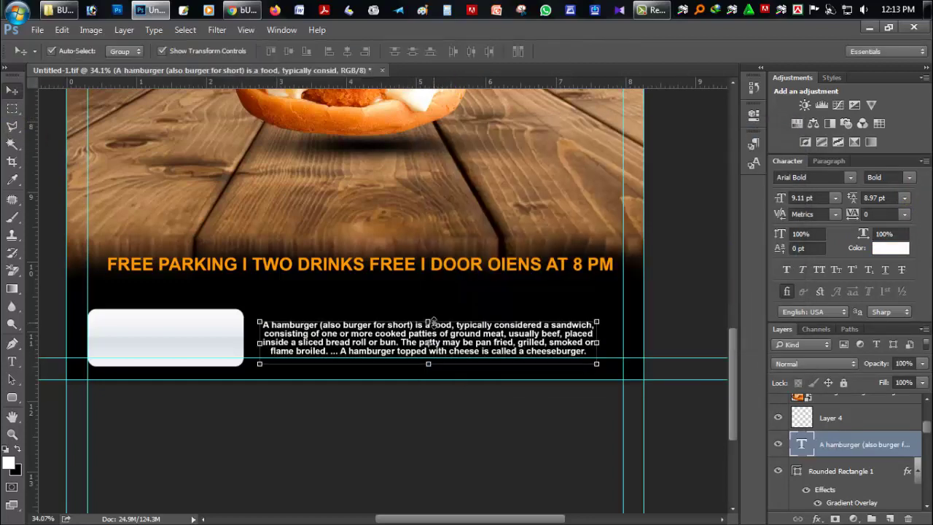
drag(433, 322, 435, 319)
Left-align the paragraph text and fit the whole flyer in view.
click(12, 361)
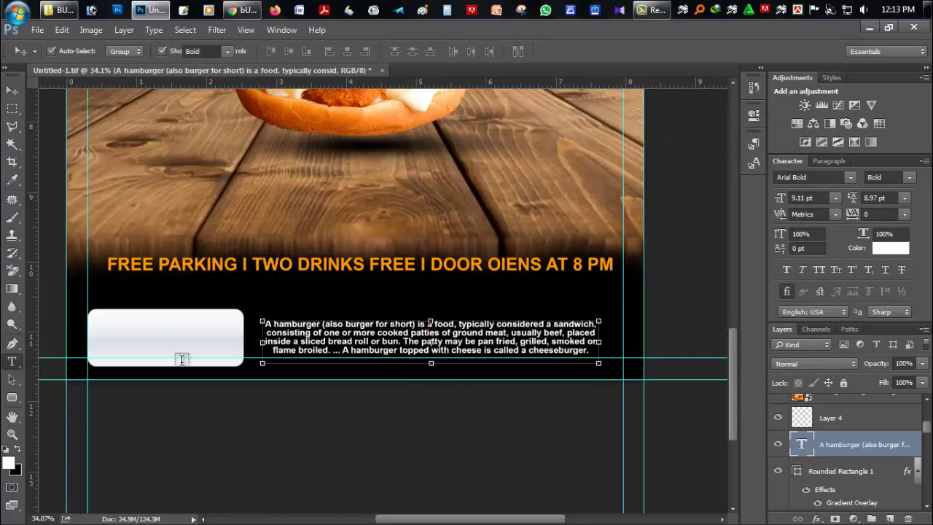
click(430, 341)
key(ctrl+a)
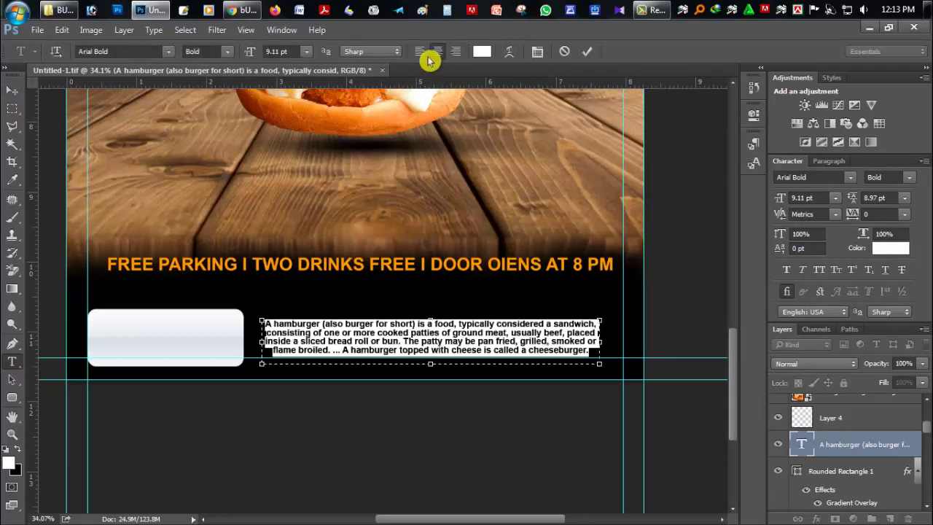
click(419, 51)
click(521, 341)
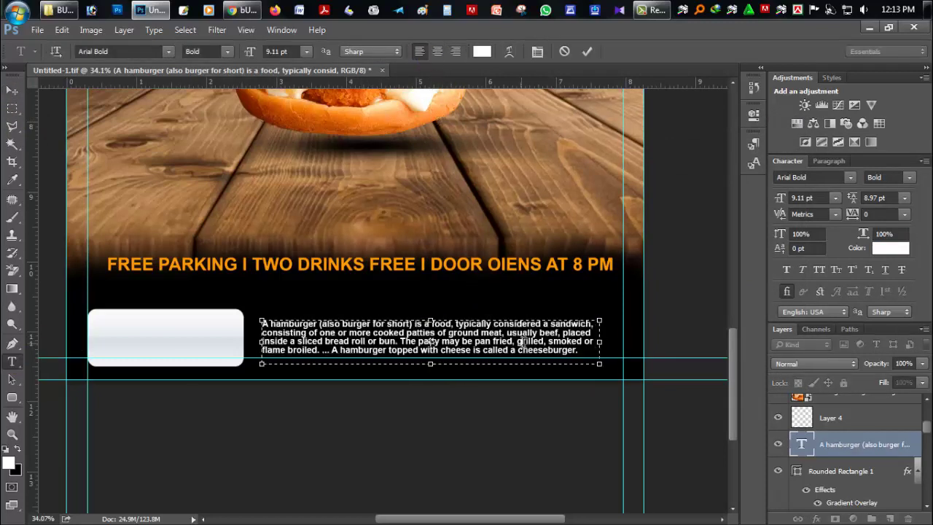
double_click(12, 415)
scroll(322, 348, up, 3)
Duplicate the FREE PARKING line one line lower and retype it as 'ORDER NOW'.
scroll(270, 387, up, 3)
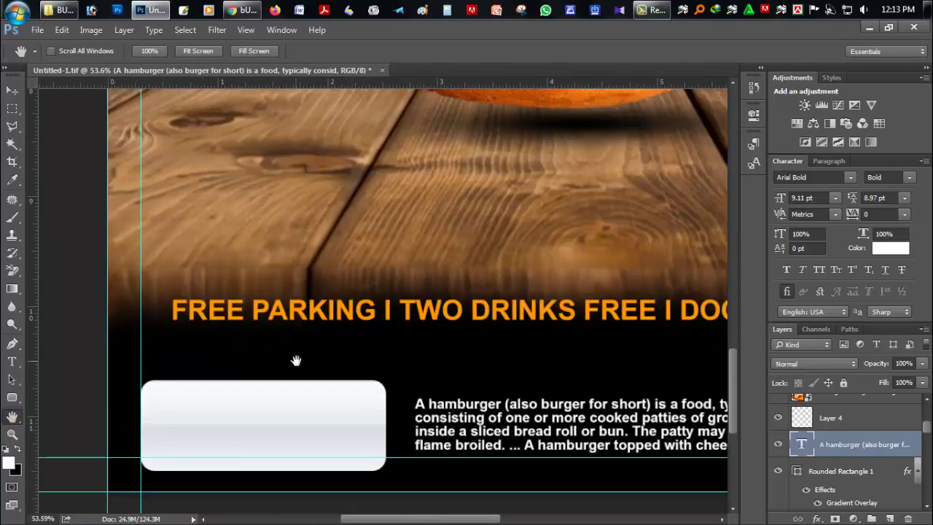
drag(297, 360, 293, 290)
click(11, 89)
click(248, 249)
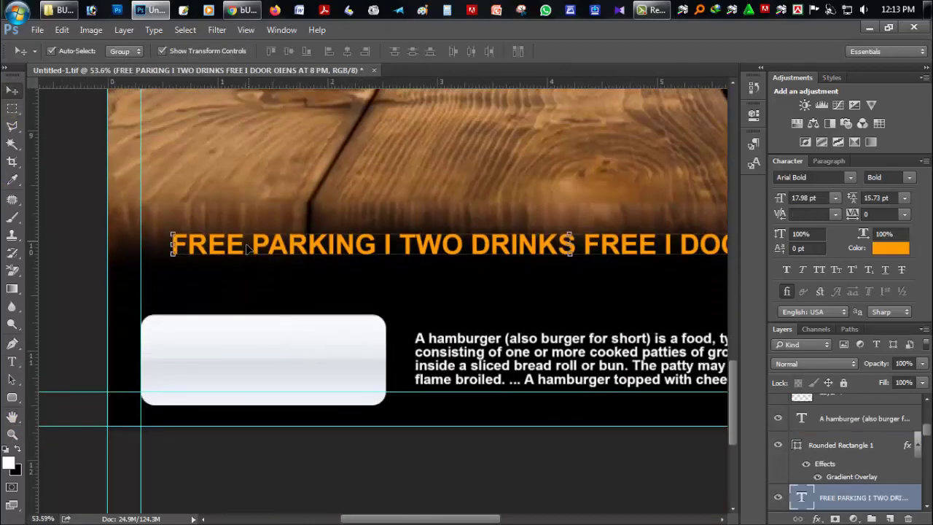
drag(248, 248, 247, 283)
click(12, 361)
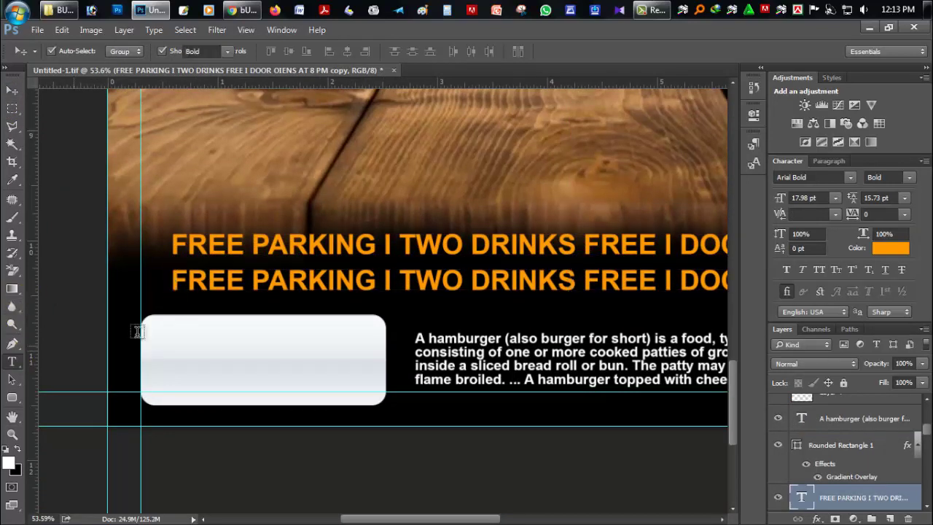
click(227, 280)
key(ctrl+a)
text(o)
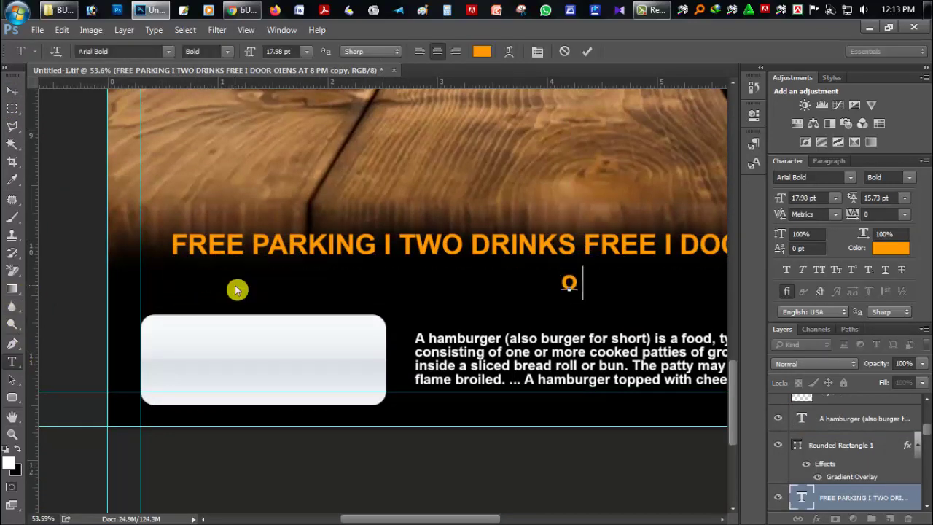
text(r)
text(RD)
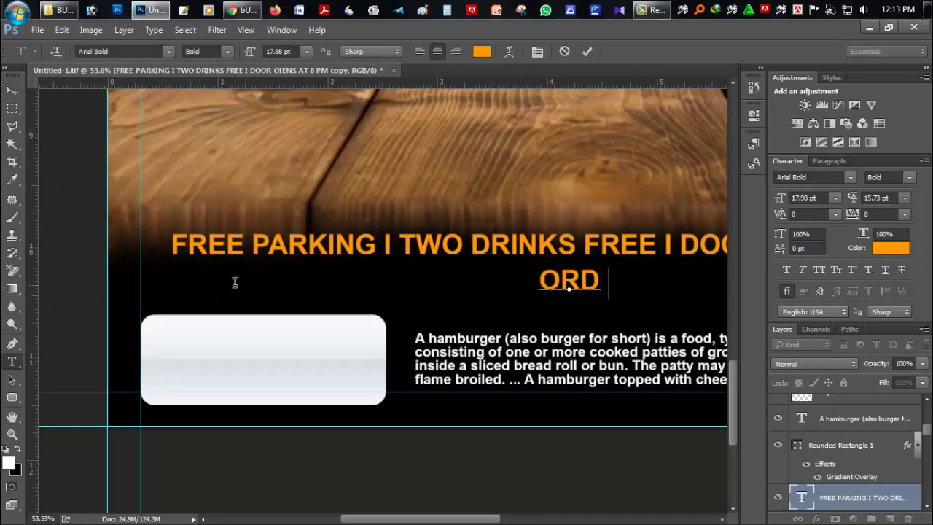
text(ER NOW)
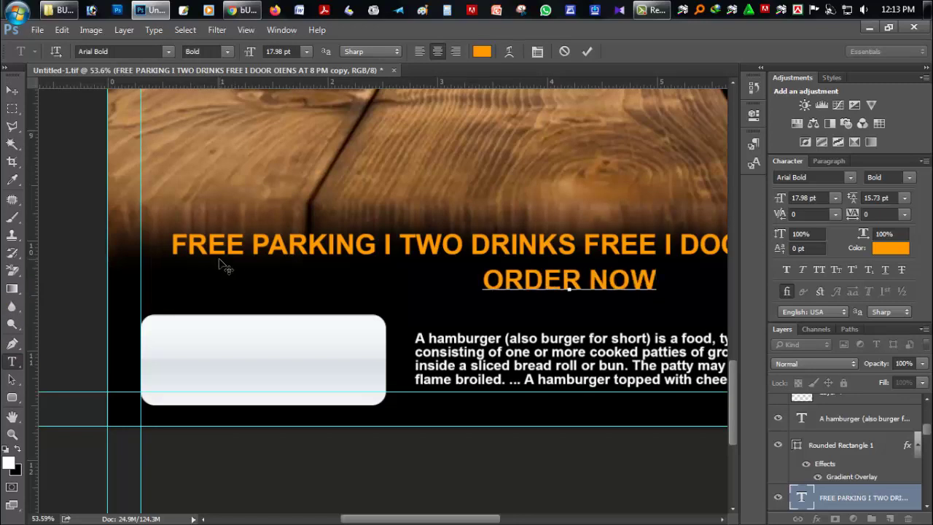
Move the ORDER NOW layer above the button shape in the layer stack.
drag(838, 471, 832, 418)
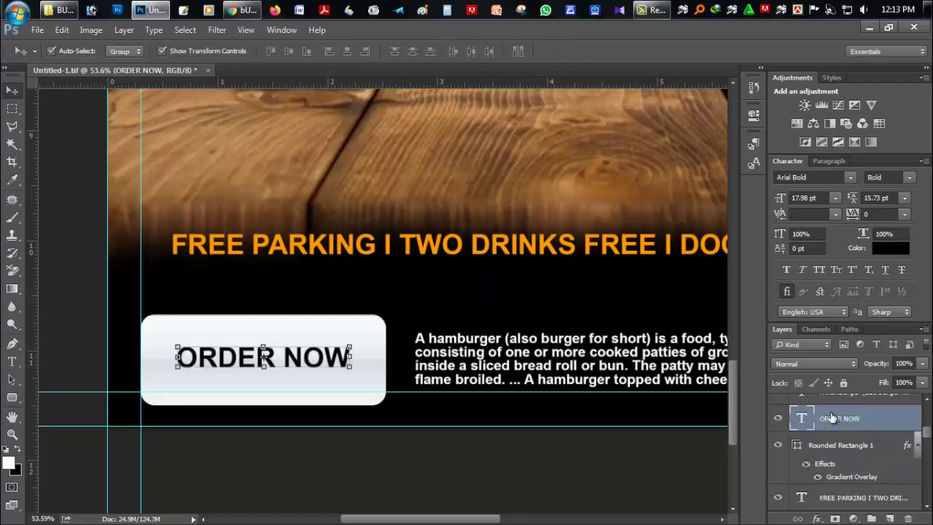
click(12, 361)
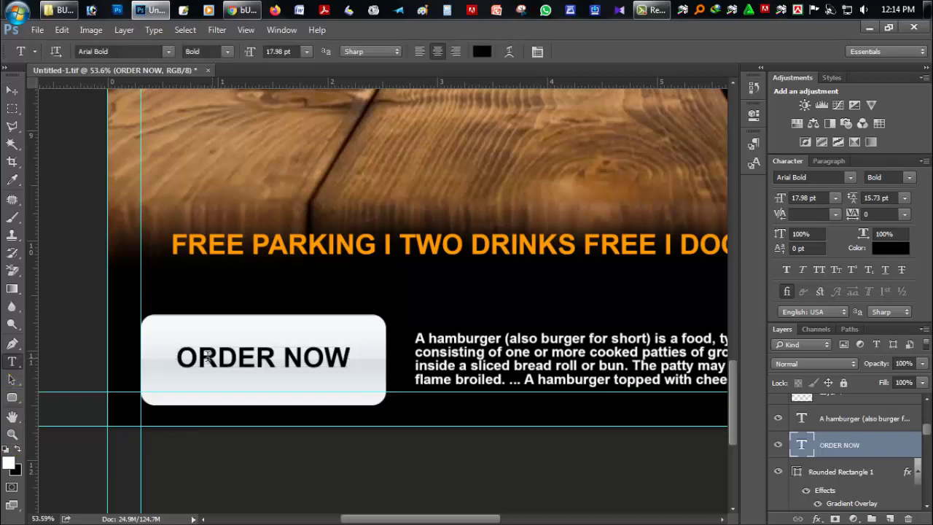
key(ctrl+a)
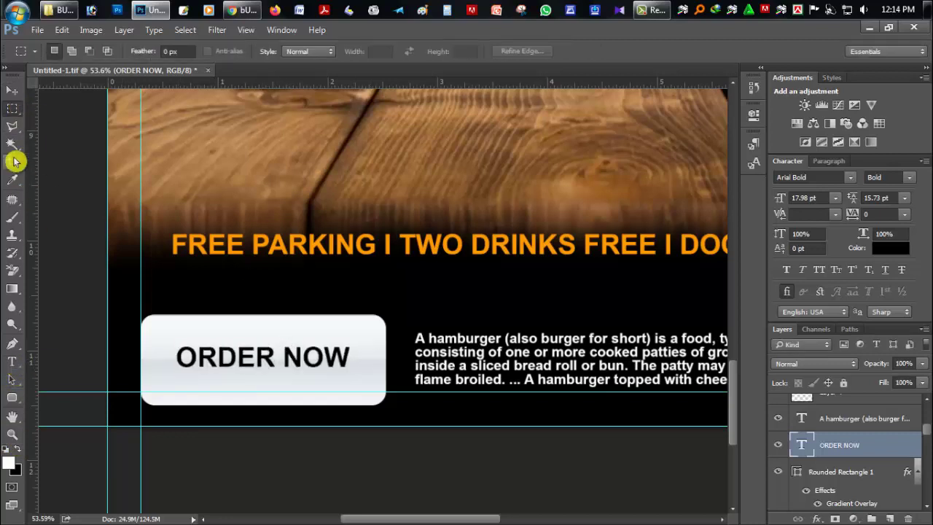
click(12, 90)
Duplicate ORDER NOW one line lower and replace its text with the phone number.
mouse_move(215, 364)
mouse_down()
mouse_move(215, 355)
mouse_move(219, 380)
mouse_up()
click(11, 362)
click(212, 375)
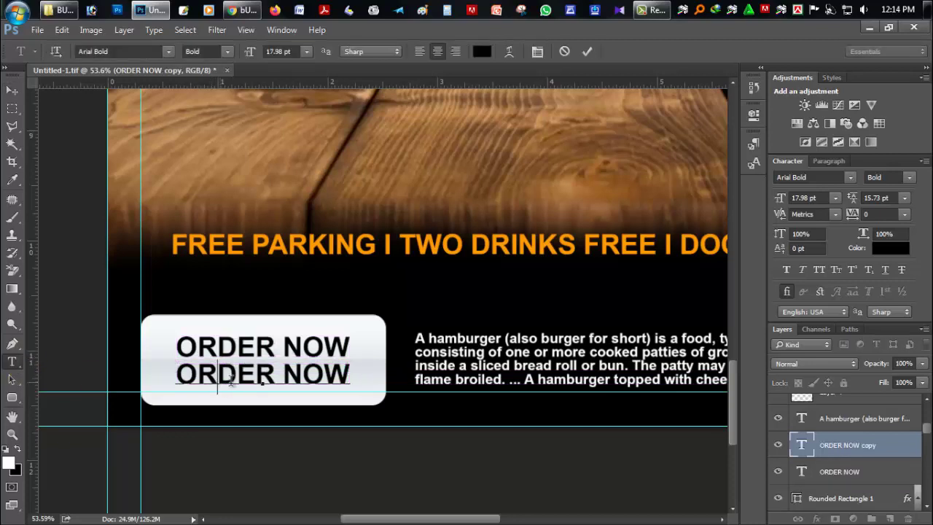
key(ctrl+a)
text(1111)
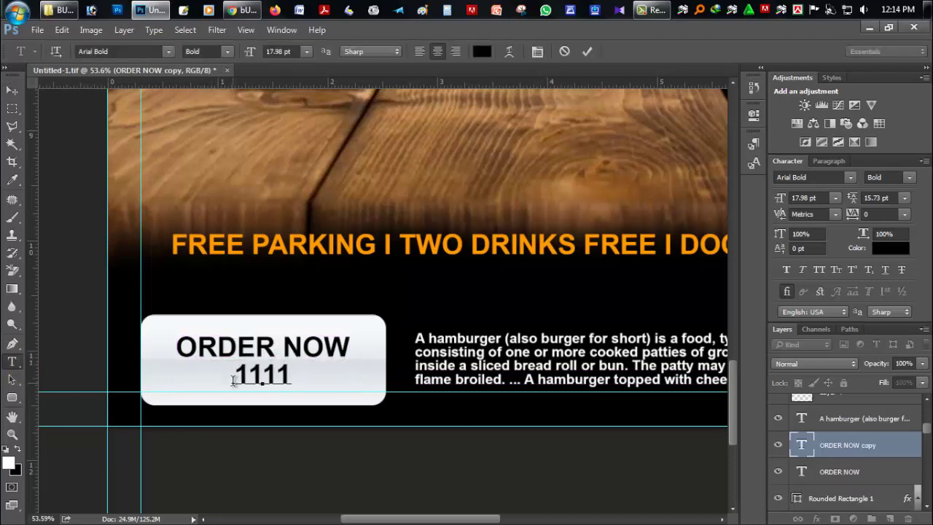
text(222 )
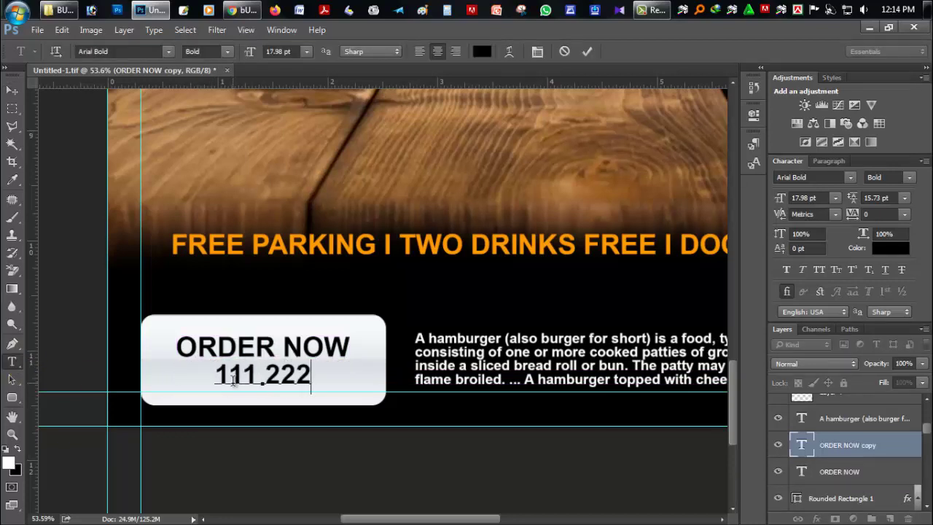
text(333)
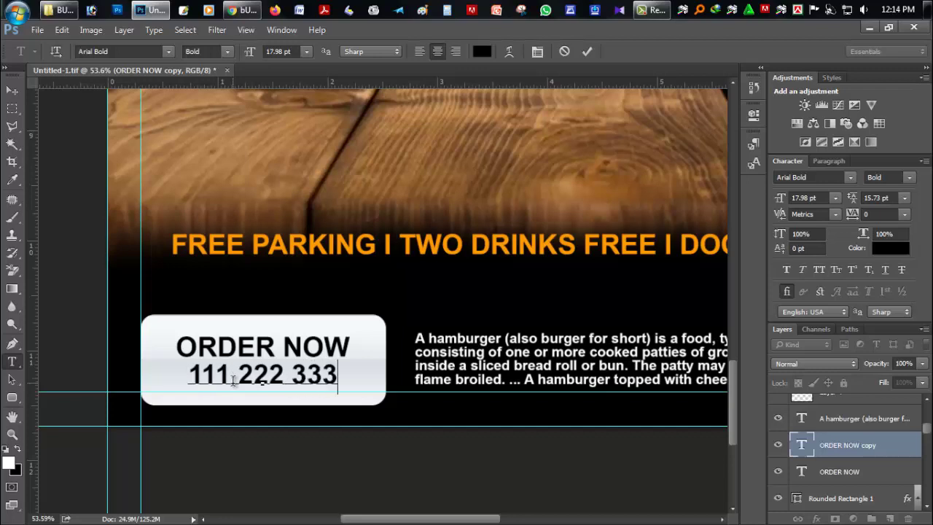
text( 45)
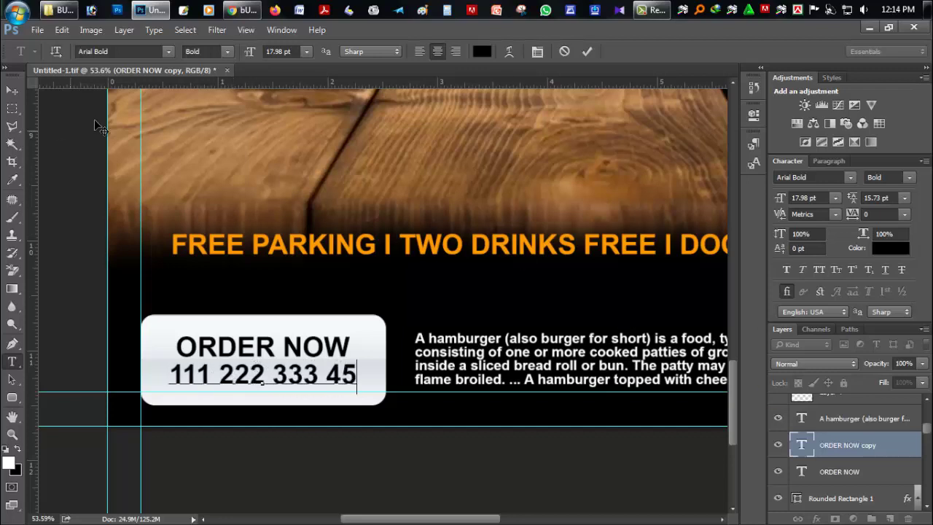
click(12, 90)
Transform the rounded button shorter and narrower to hug its two text lines.
click(288, 320)
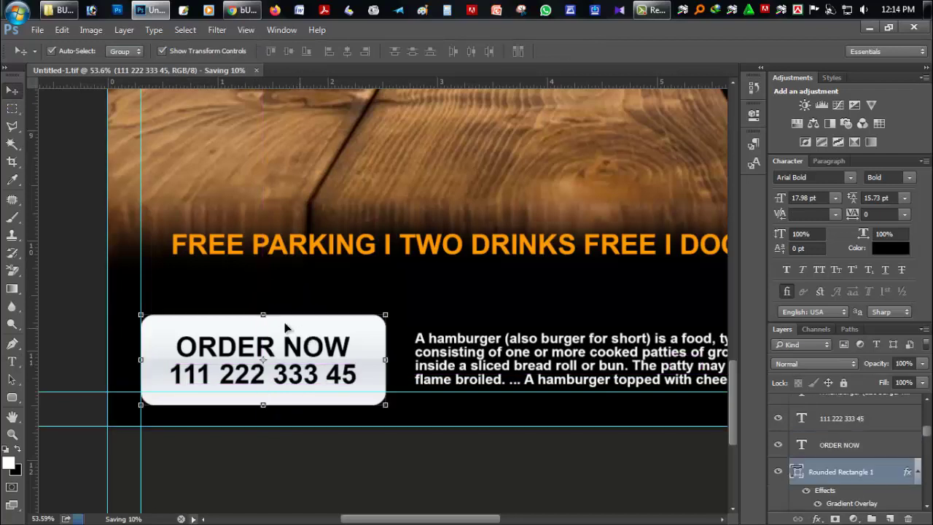
key(ctrl+t)
drag(262, 404, 261, 399)
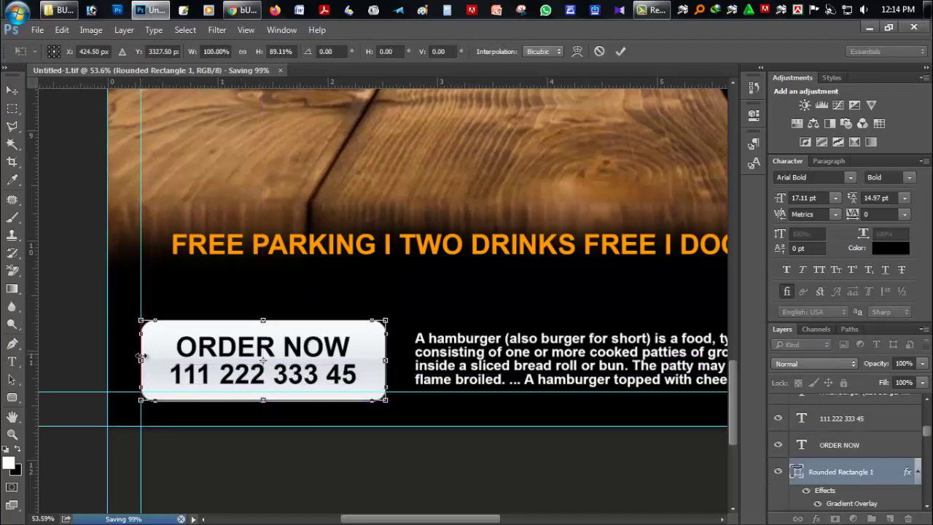
drag(141, 360, 153, 360)
drag(386, 360, 378, 362)
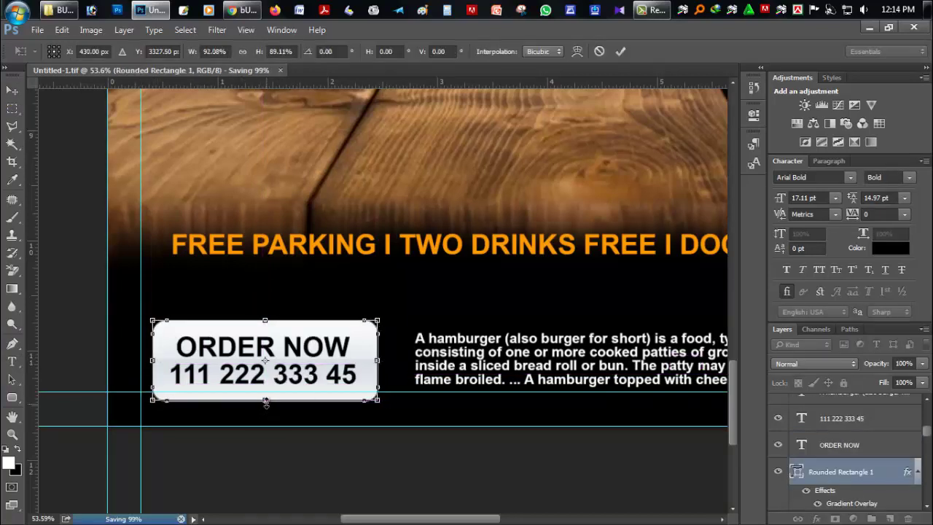
drag(265, 399, 328, 405)
key(Return)
Fit the whole poster in view and save the flyer.
double_click(15, 416)
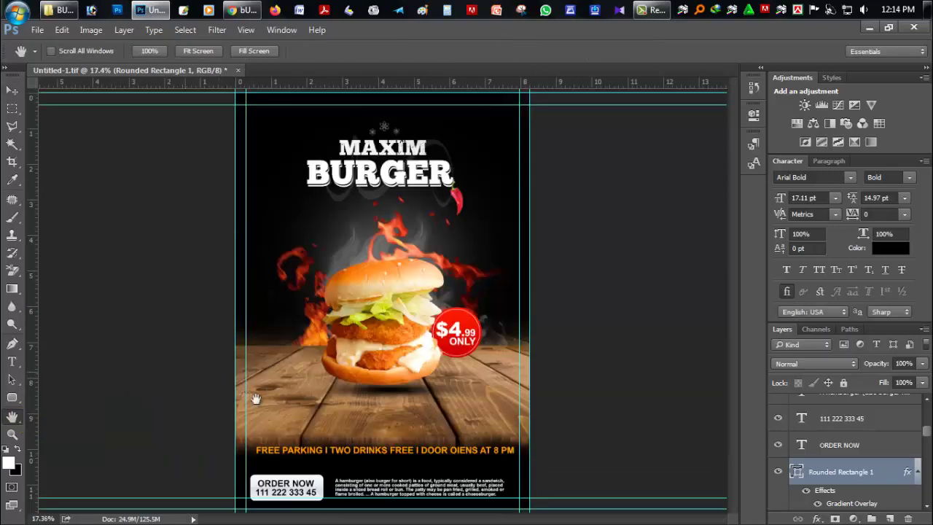
scroll(266, 428, up, 2)
scroll(315, 428, down, 3)
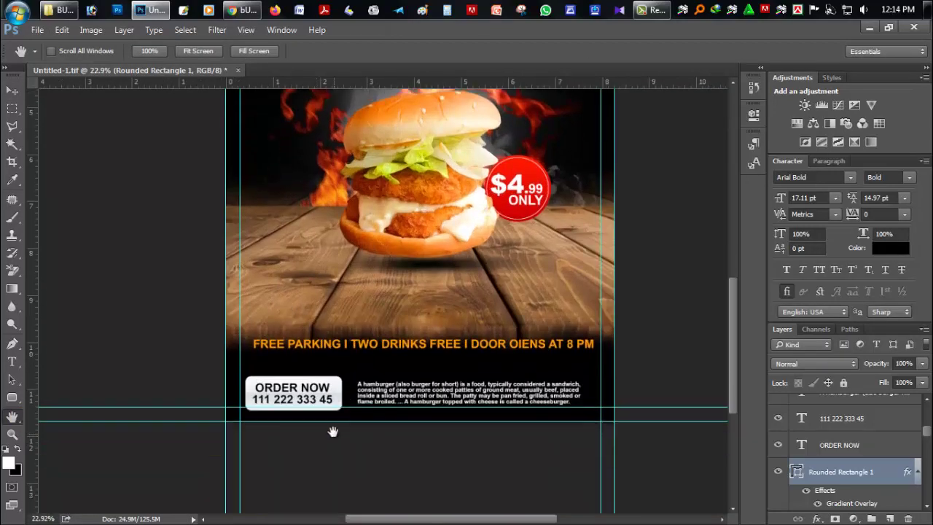
key(ctrl+s)
scroll(332, 356, up, 3)
scroll(379, 368, down, 2)
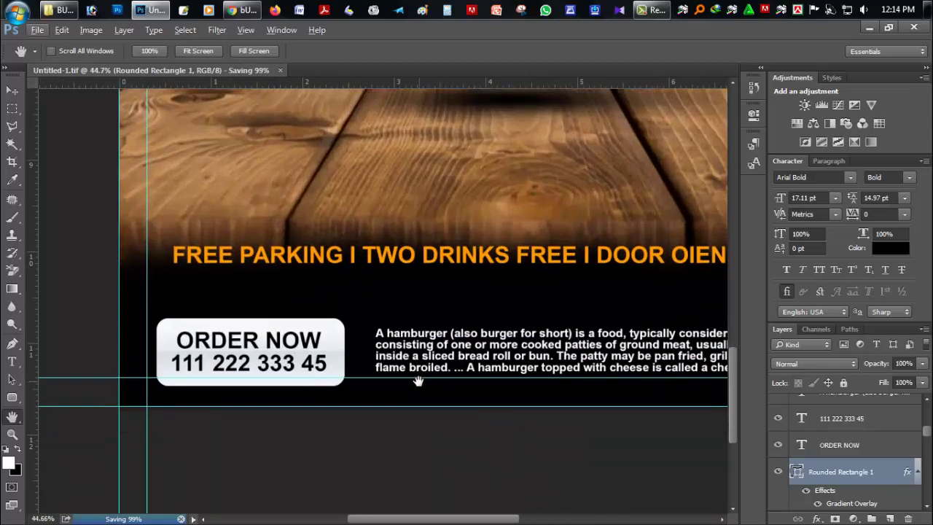
scroll(483, 400, up, 2)
scroll(492, 367, down, 3)
drag(430, 520, 461, 520)
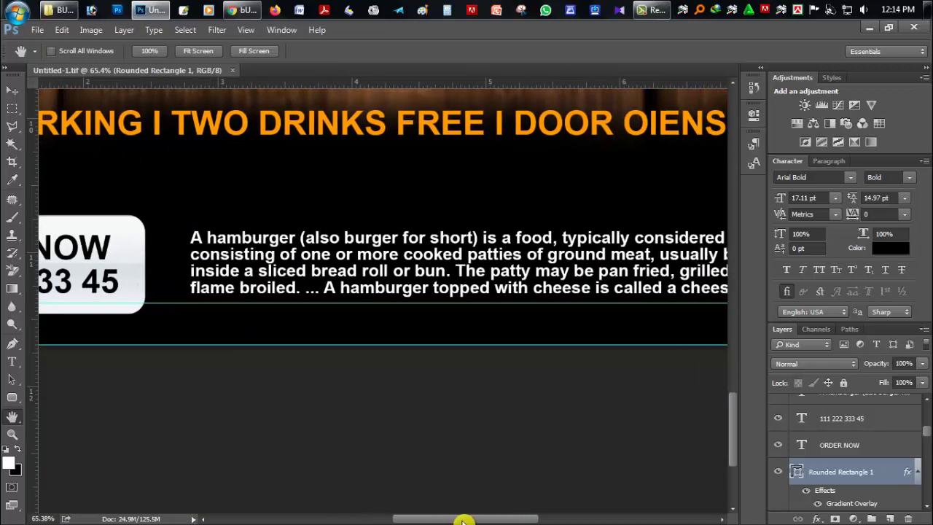
key(t)
click(315, 325)
text(www.shubhro-media.org)
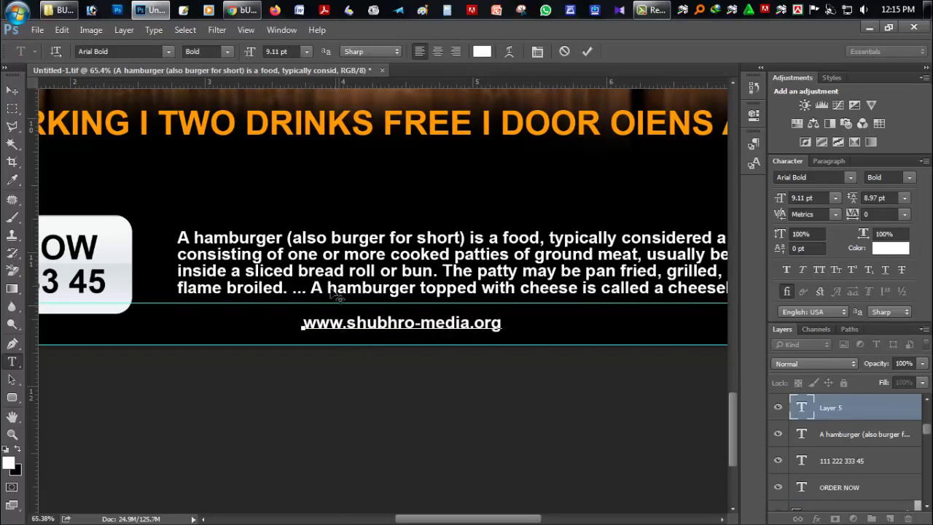
key(ctrl+Return)
key(v)
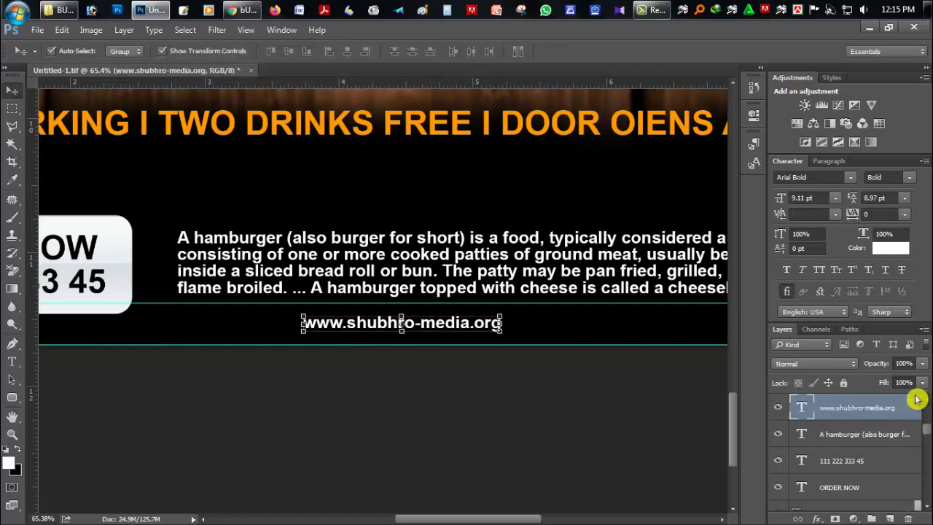
Lower the URL layer's fill to 36%, save, and zoom around to review the poster.
click(921, 383)
drag(910, 393, 880, 400)
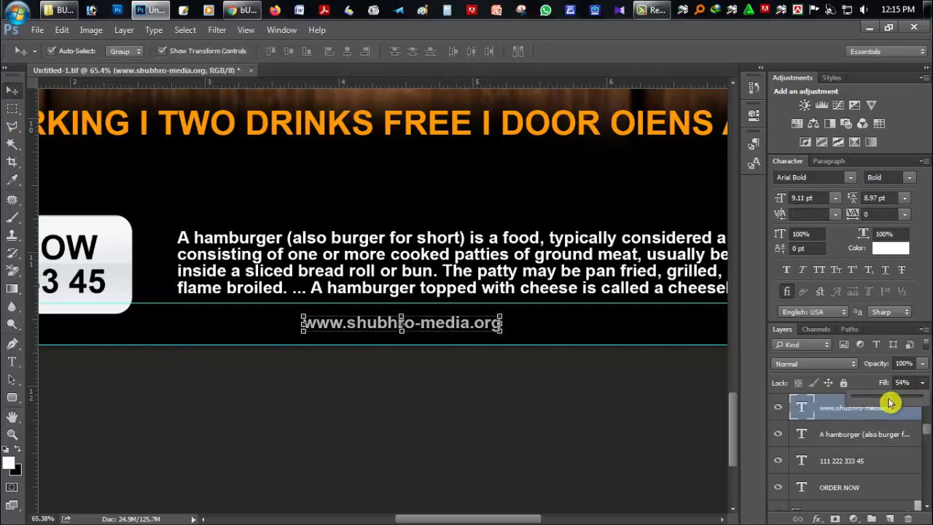
click(12, 434)
alt+click(270, 415)
alt+click(291, 386)
alt+click(312, 357)
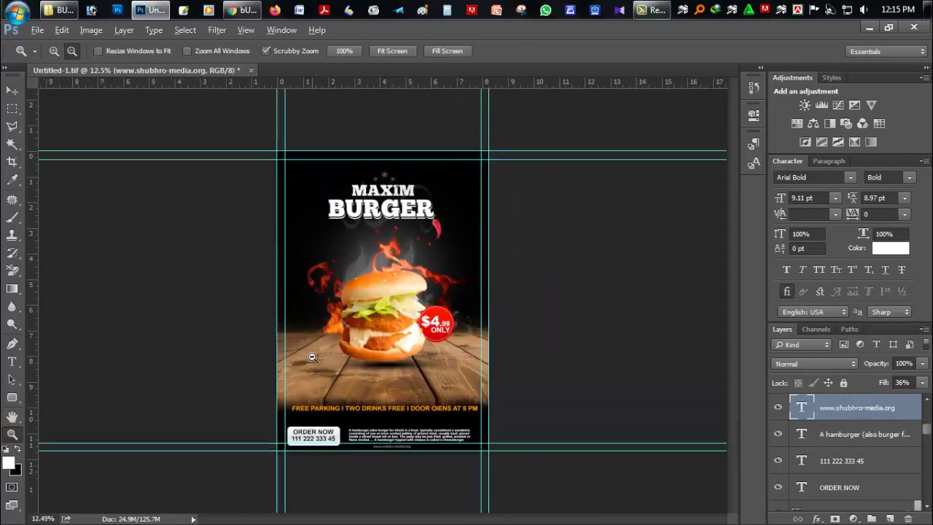
key(ctrl+s)
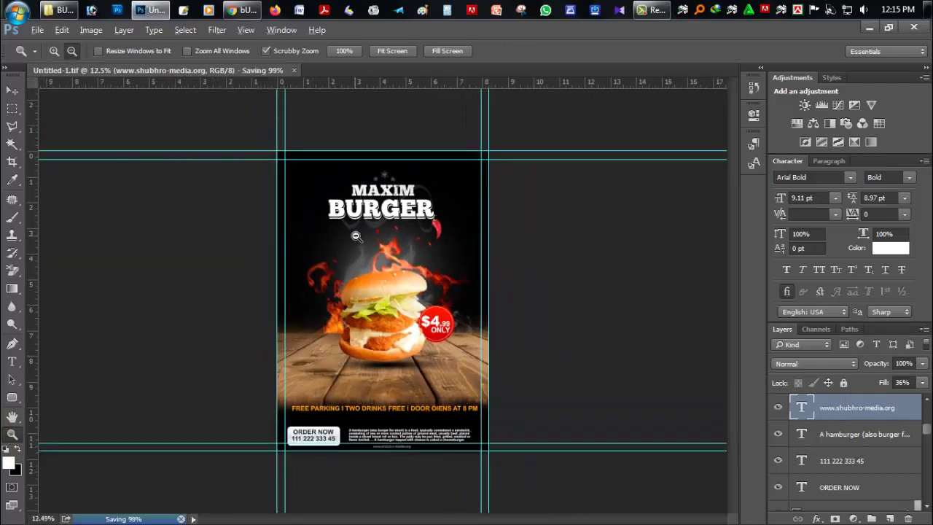
drag(356, 235, 188, 193)
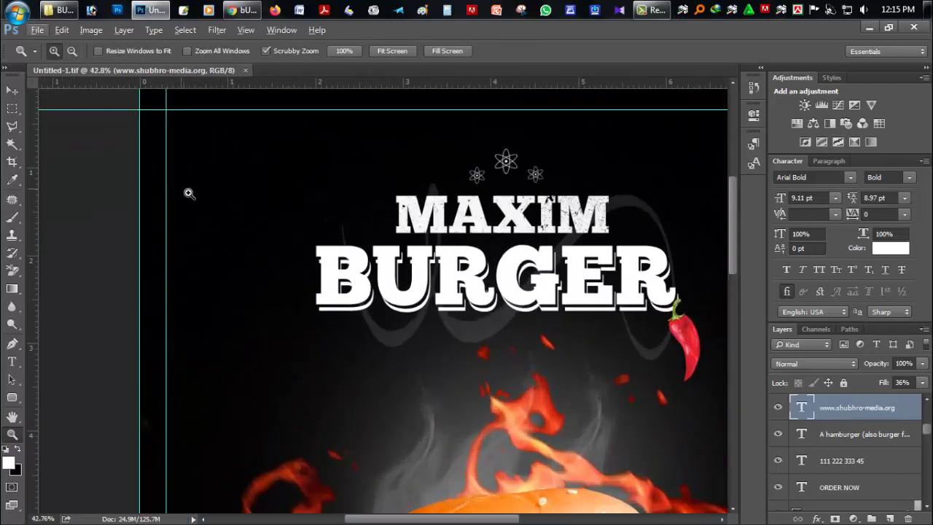
scroll(188, 193, up, 1)
mouse_move(204, 201)
mouse_down()
mouse_move(299, 205)
mouse_move(403, 420)
mouse_up()
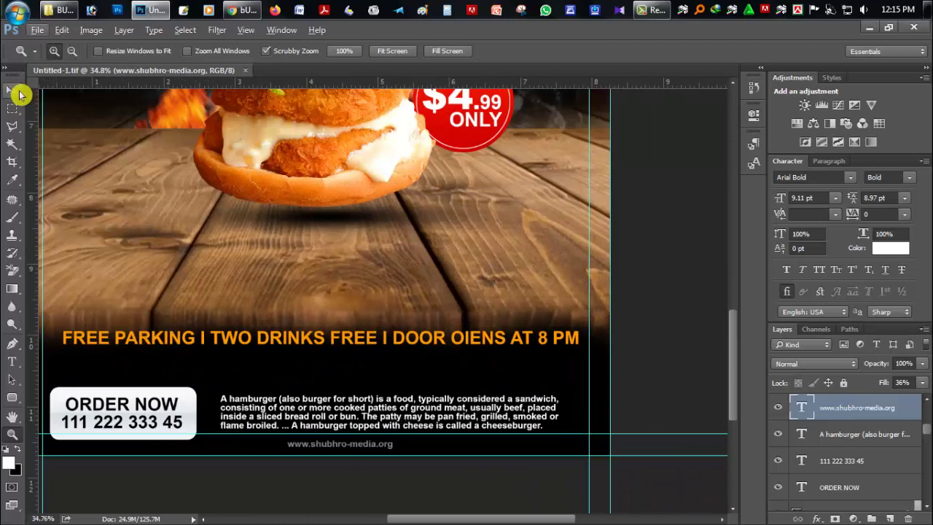
Nudge the orange FREE PARKING line down three Shift+Down steps.
click(17, 91)
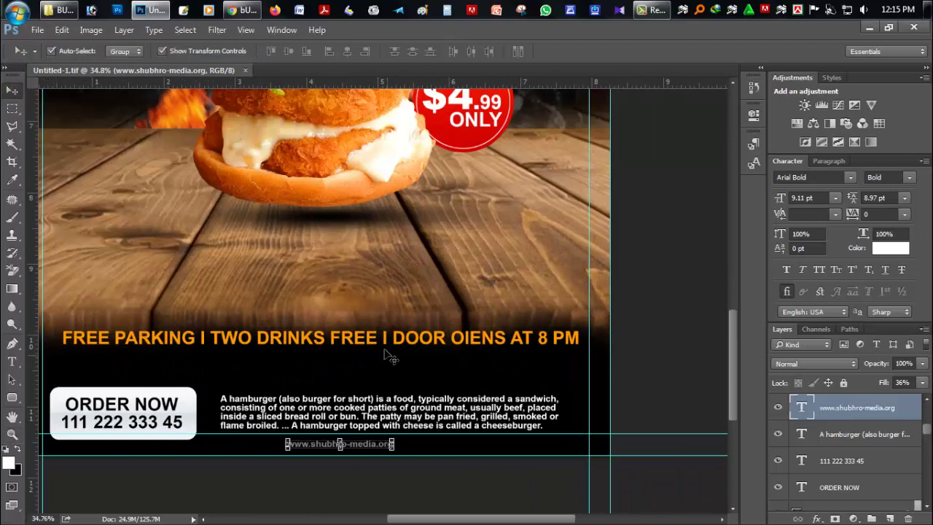
click(374, 343)
key(shift+Down)
key(shift+Down)
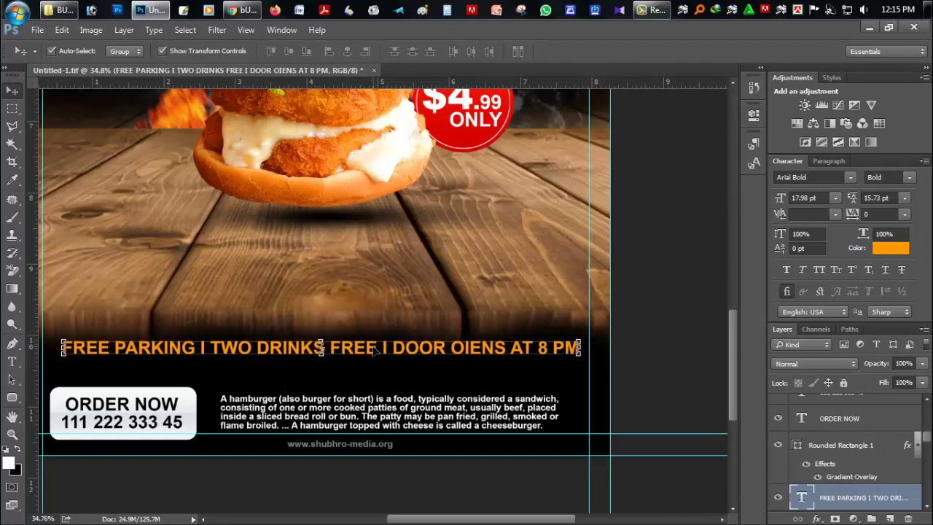
key(shift+Down)
key(shift+Down)
key(shift+Down)
key(shift+Down)
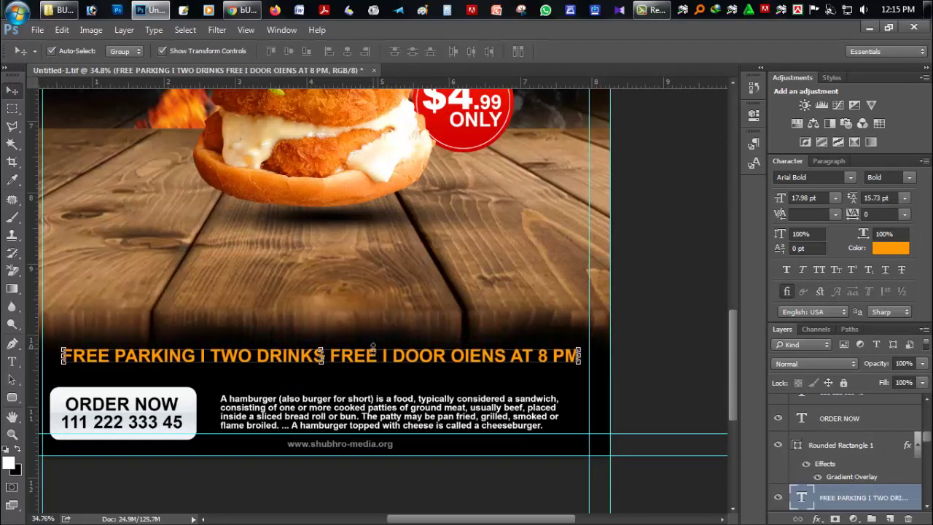
key(shift+Down)
double_click(15, 416)
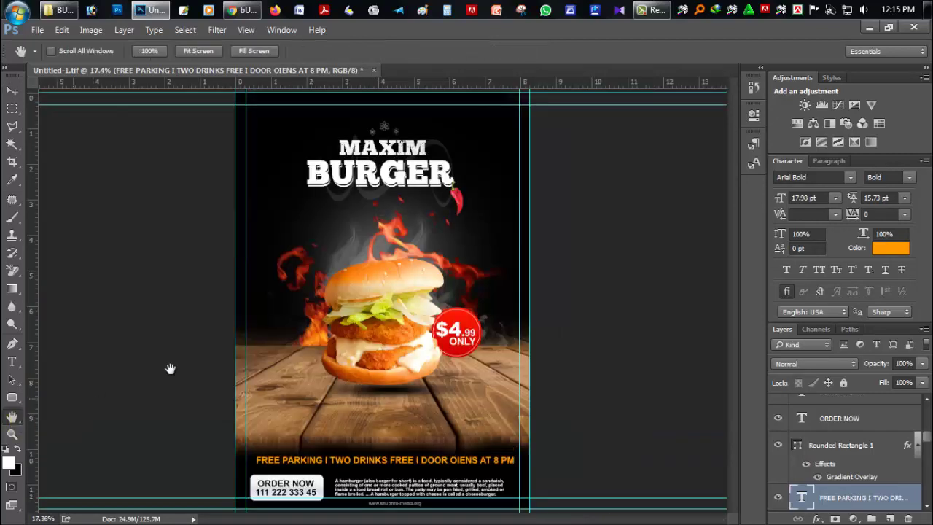
alt+click(169, 368)
Darken the wood-table background image by lowering its fill to 41%.
click(13, 97)
click(390, 409)
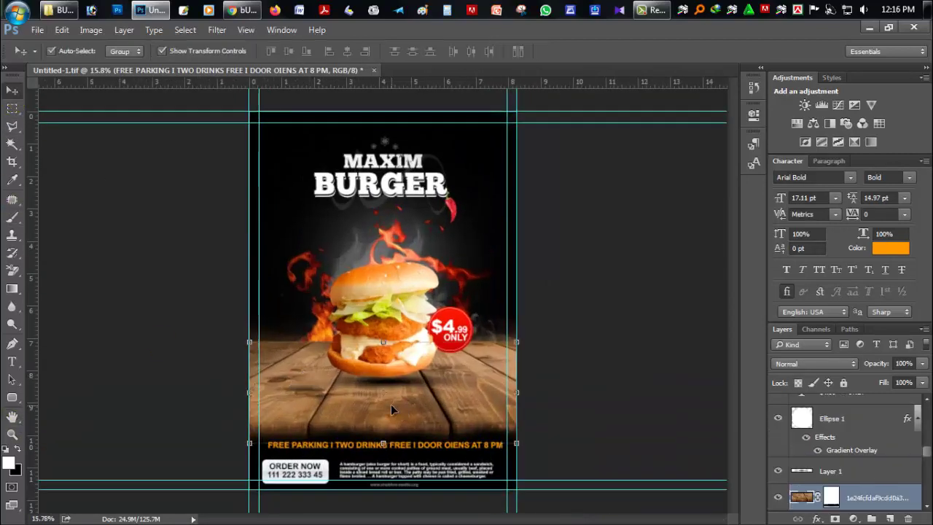
mouse_move(924, 388)
mouse_down()
mouse_move(910, 401)
mouse_move(881, 403)
mouse_move(926, 412)
mouse_up()
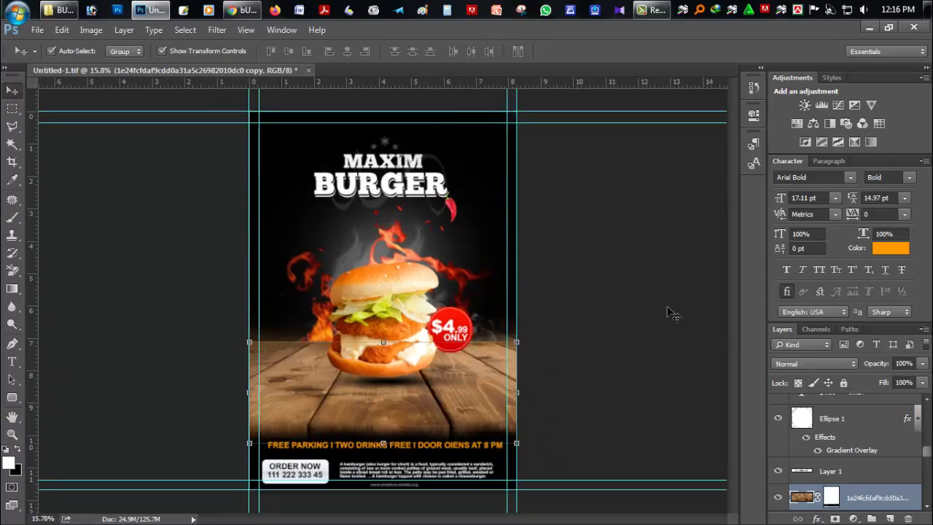
scroll(364, 379, down, 3)
scroll(365, 250, up, 4)
scroll(410, 346, up, 3)
scroll(411, 352, down, 5)
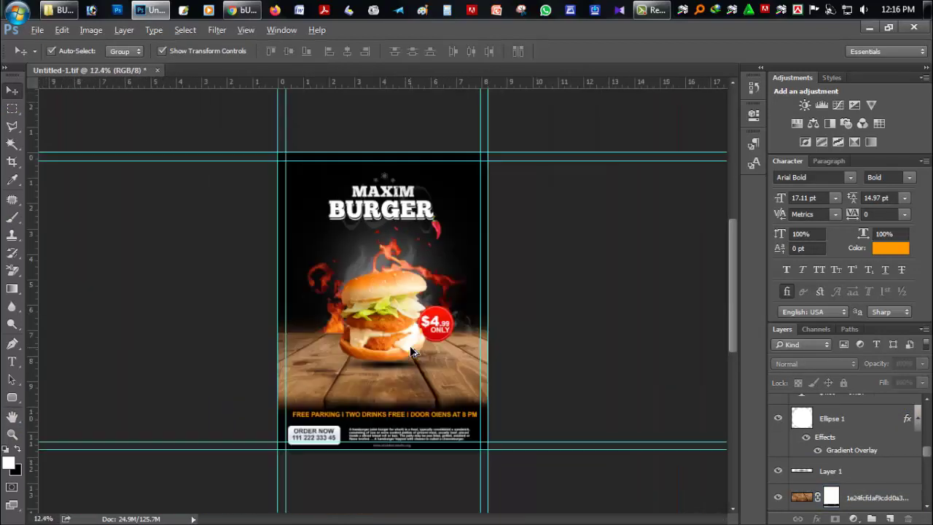
scroll(412, 351, down, 3)
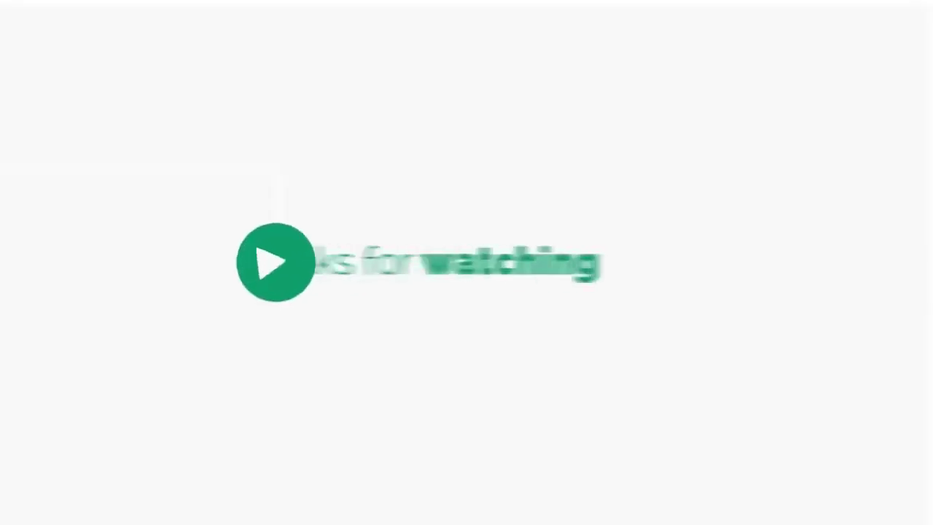